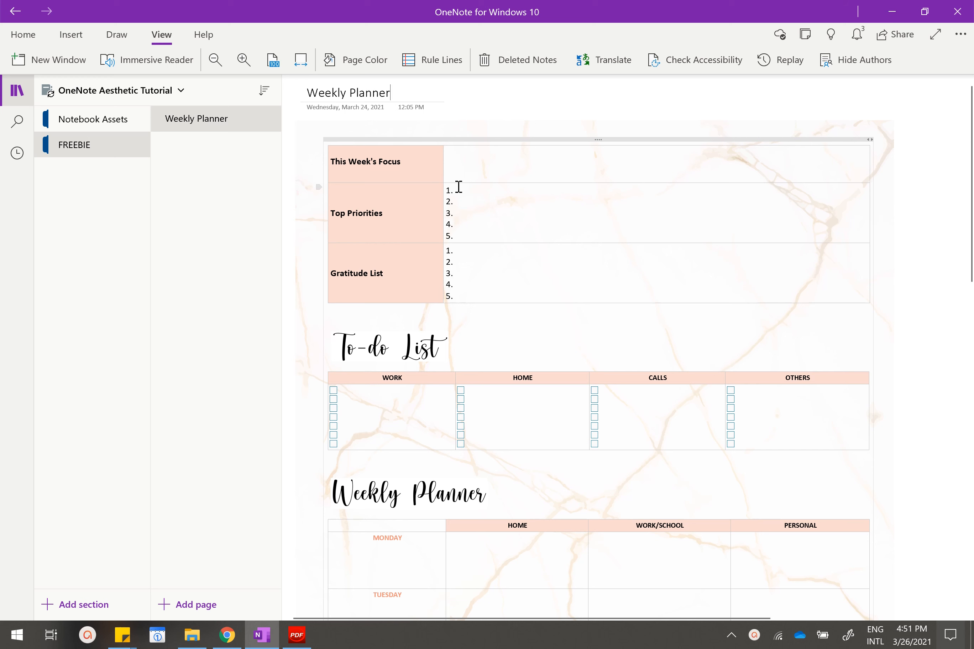
Review the whole Weekly Planner page, from the focus and priorities table through the to-do list to the weekly schedule.
{"action": "scroll", "coordinate": [486, 199], "scroll_direction": "down", "scroll_amount": 2}
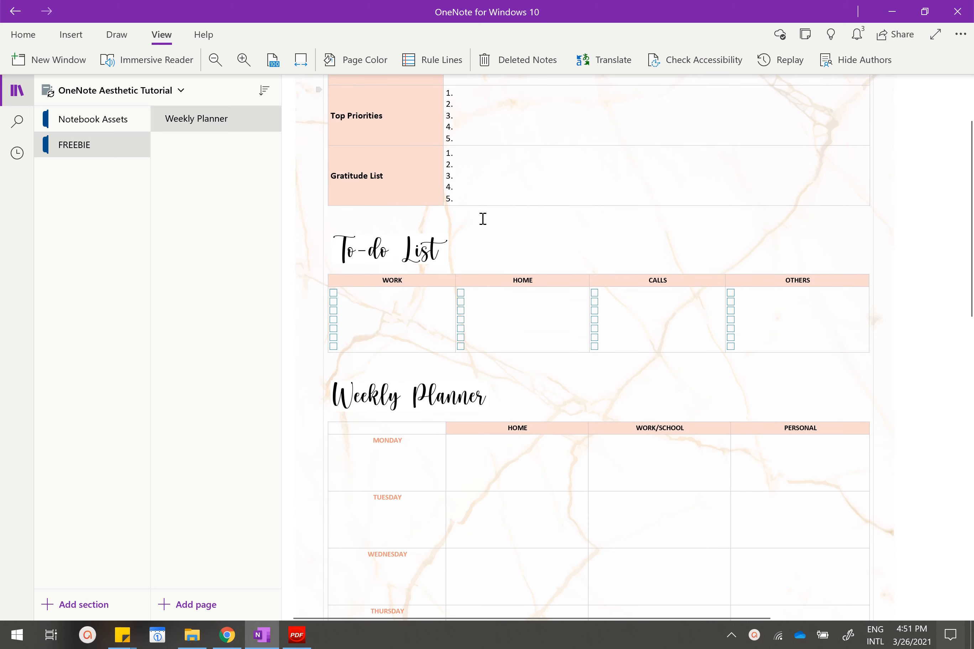
{"action": "scroll", "coordinate": [486, 199], "scroll_direction": "down", "scroll_amount": 2}
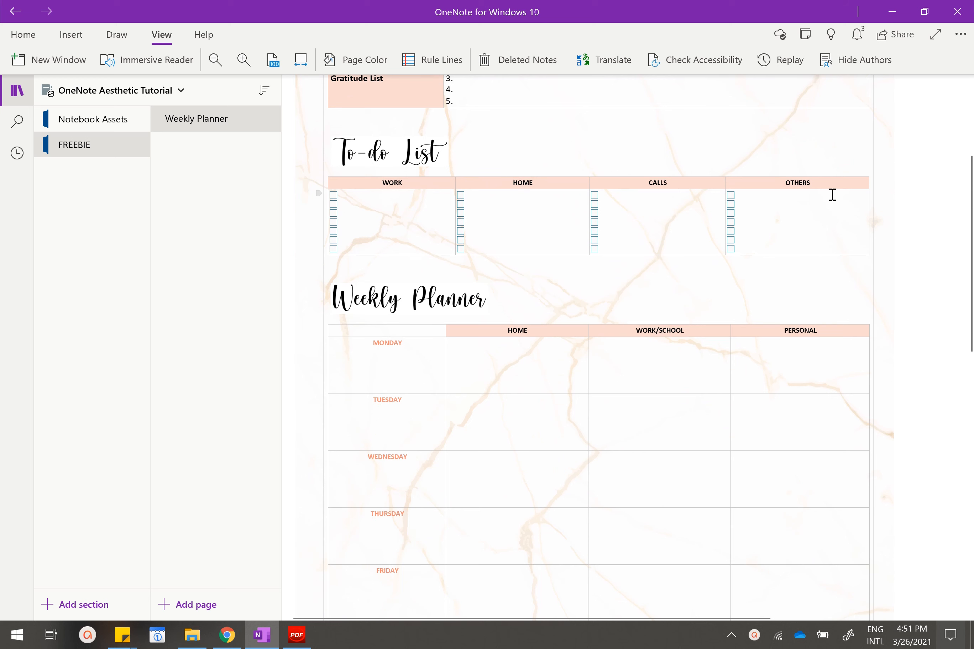
{"action": "scroll", "coordinate": [520, 197], "scroll_direction": "down", "scroll_amount": 2}
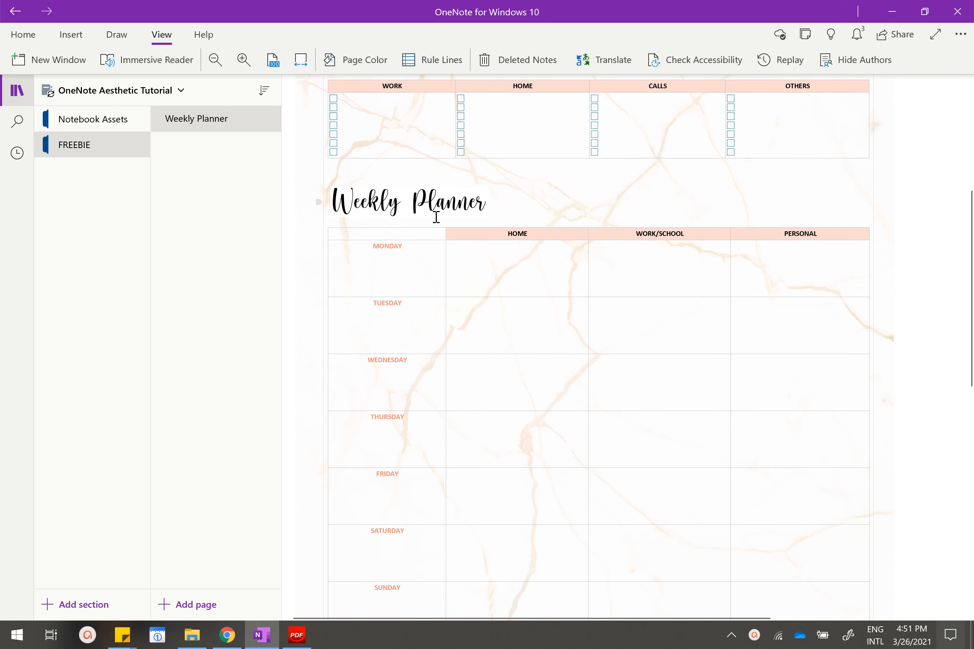
{"action": "scroll", "coordinate": [503, 211], "scroll_direction": "down", "scroll_amount": 2}
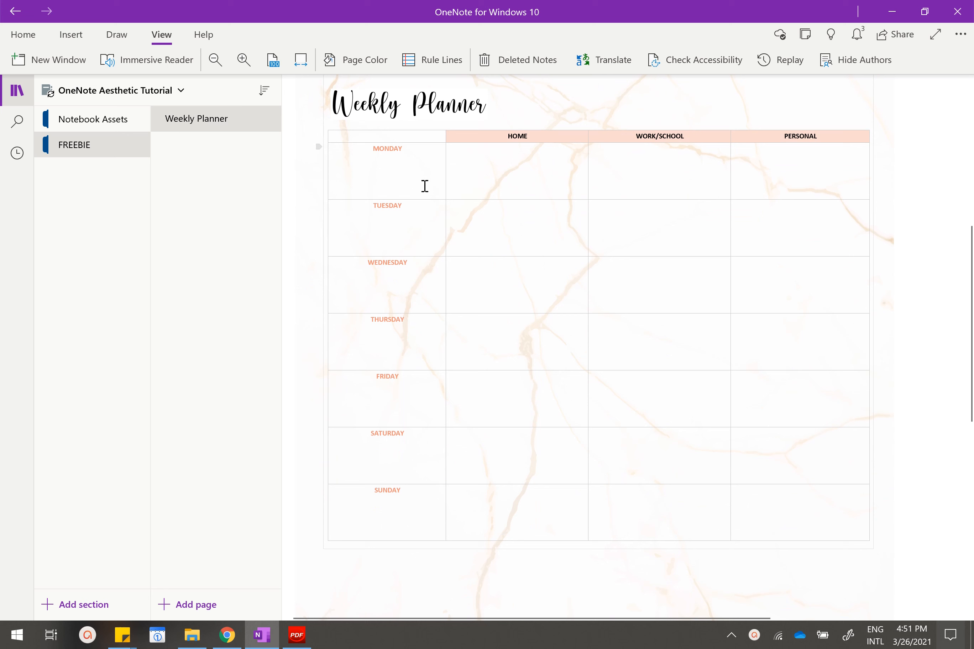
{"action": "left_click", "coordinate": [486, 492]}
{"action": "scroll", "coordinate": [507, 297], "scroll_direction": "up", "scroll_amount": 8}
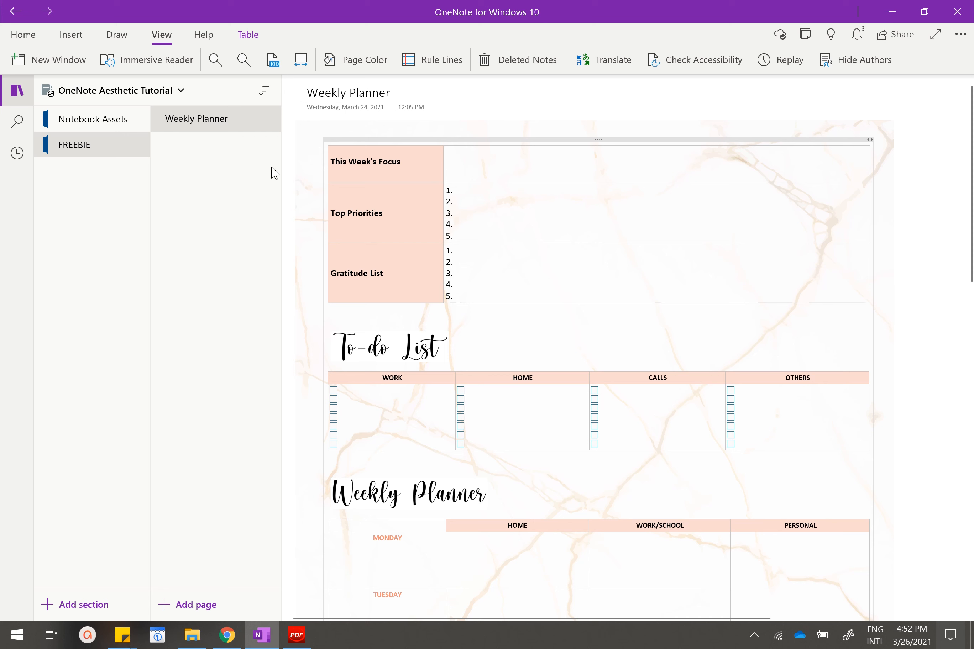
Examine the Marble Background and Font pages in the Notebook Assets section and return to the FREEBIE section's Weekly Planner page.
{"action": "left_click", "coordinate": [118, 125]}
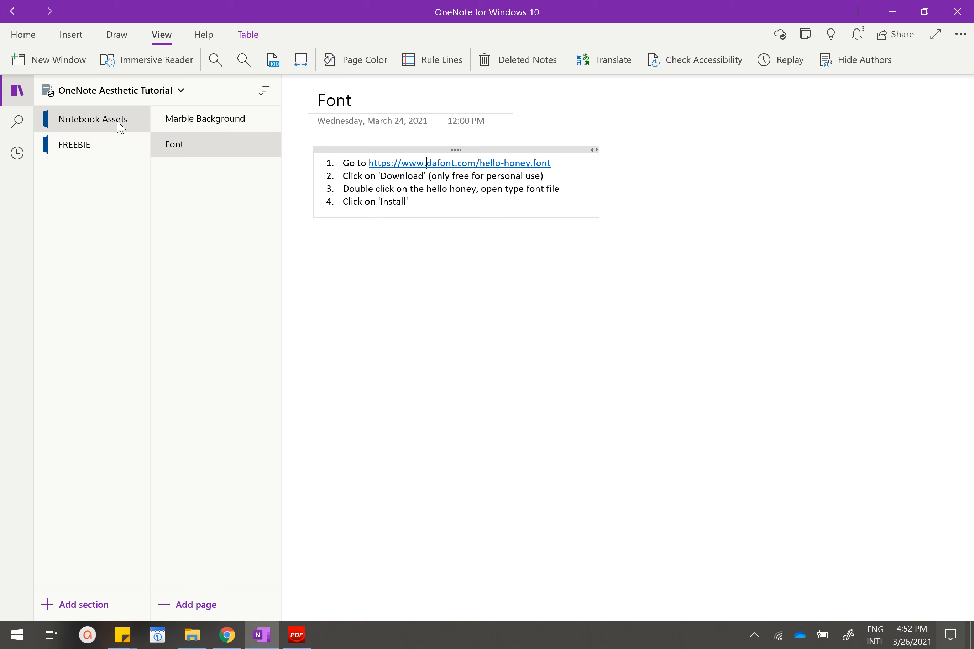
{"action": "left_click", "coordinate": [201, 125]}
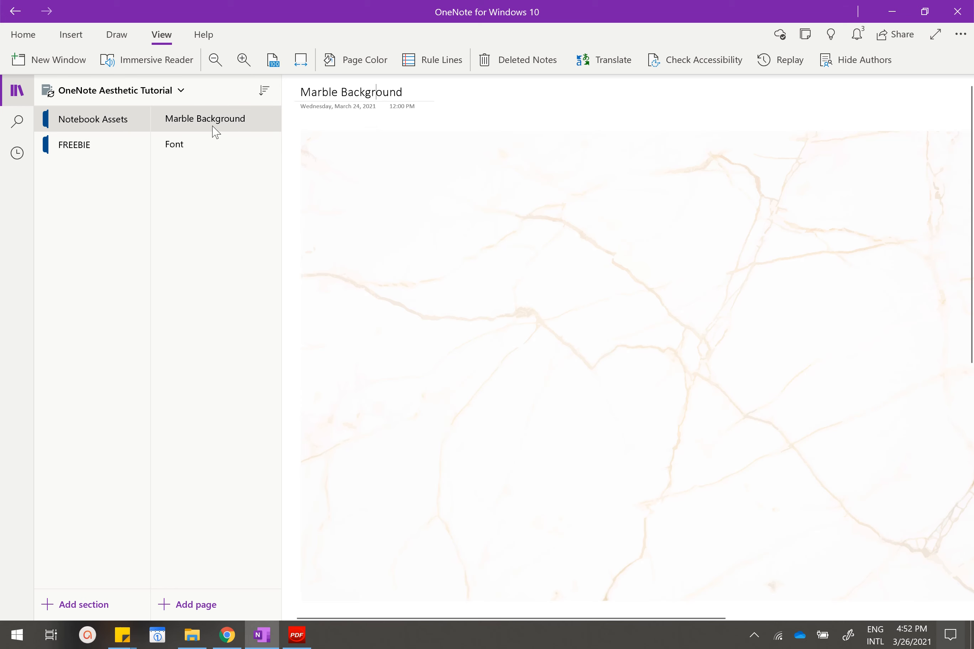
{"action": "left_click", "coordinate": [428, 193]}
{"action": "scroll", "coordinate": [552, 254], "scroll_direction": "down", "scroll_amount": 2}
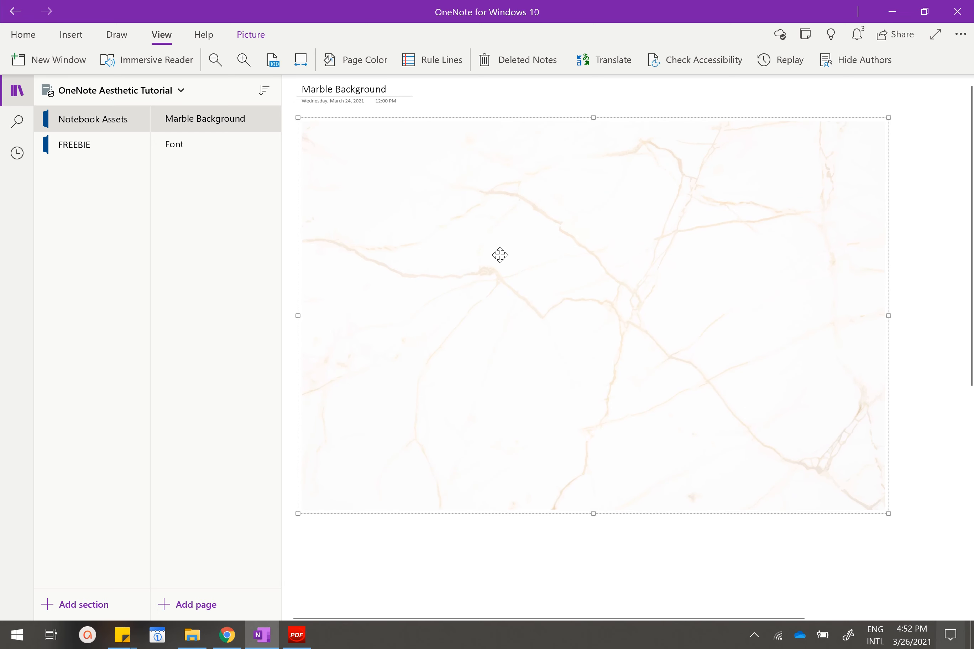
{"action": "left_click", "coordinate": [221, 155]}
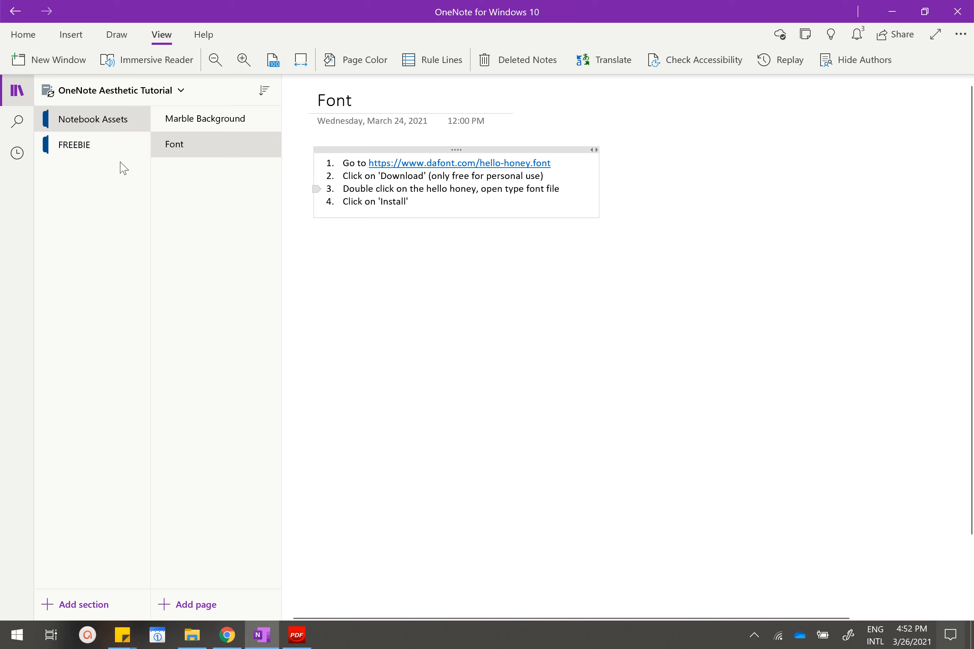
{"action": "left_click", "coordinate": [134, 154]}
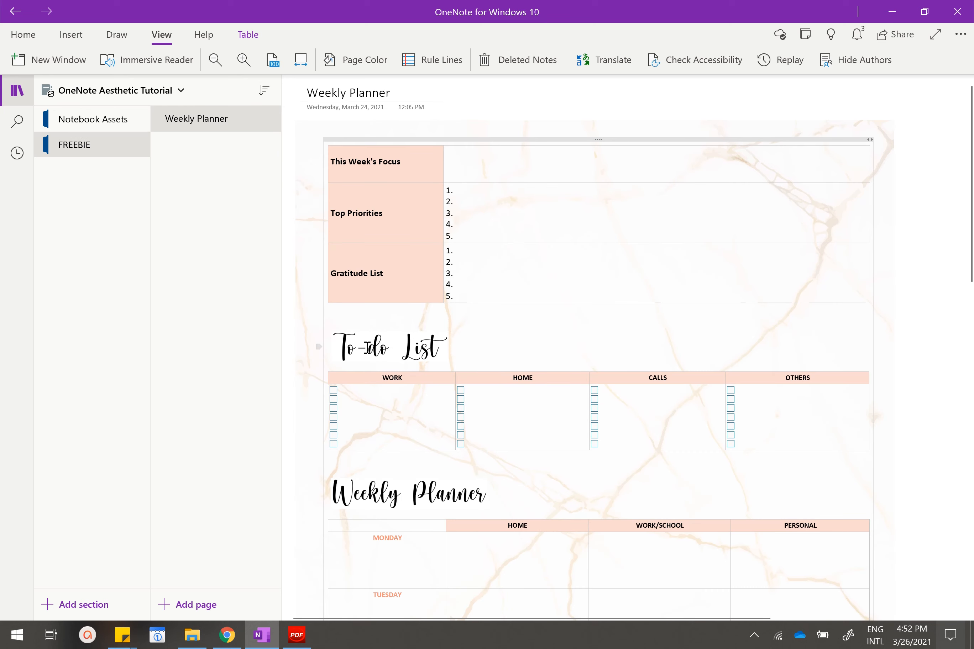
Follow the dafont.com link on the Notebook Assets Font page and download the Hello Honey font.
{"action": "left_click", "coordinate": [119, 127]}
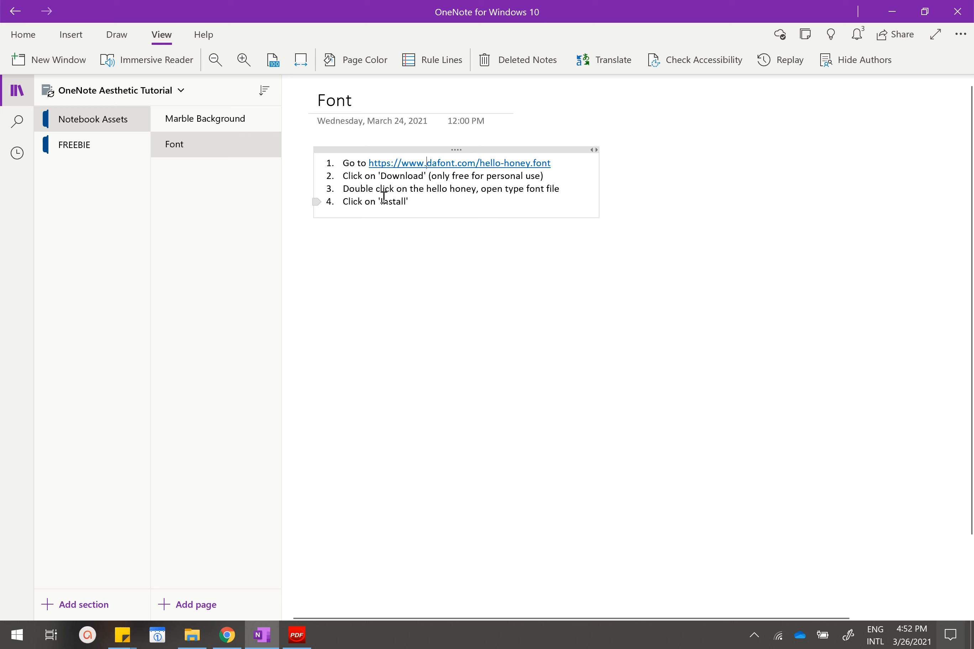
{"action": "left_click", "coordinate": [438, 167]}
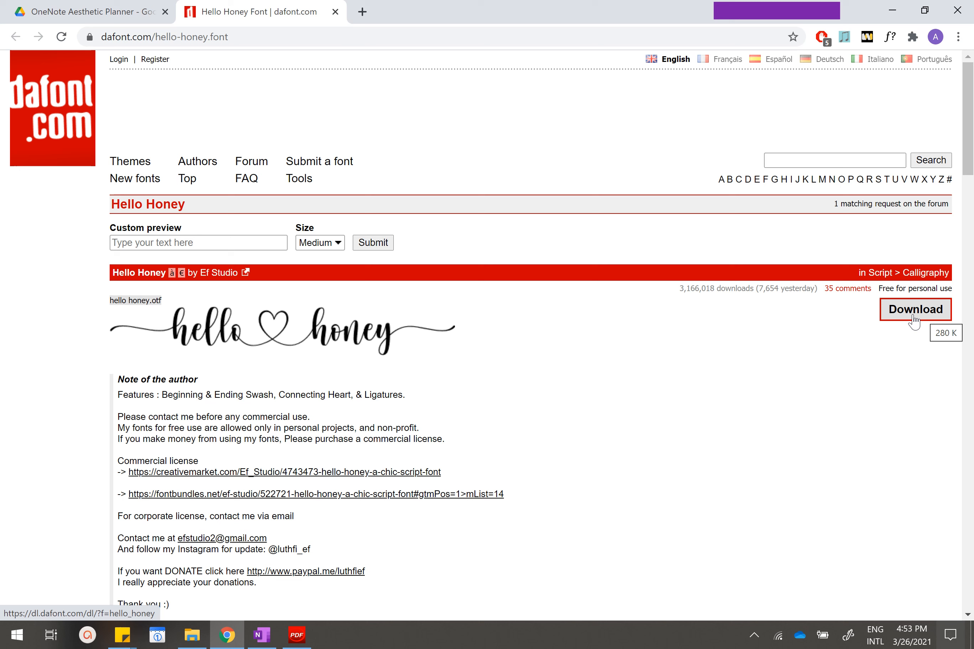
{"action": "left_click", "coordinate": [914, 322]}
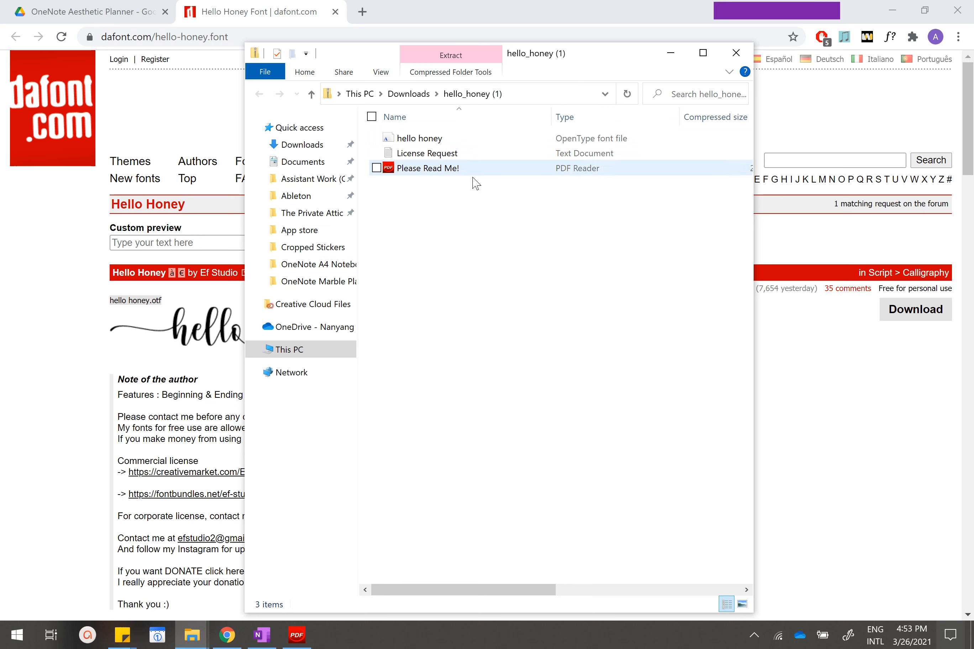
Install the hello honey OpenType font from the downloaded archive, replacing the installed copy, and close the font preview and folder.
{"action": "double_click", "coordinate": [419, 139]}
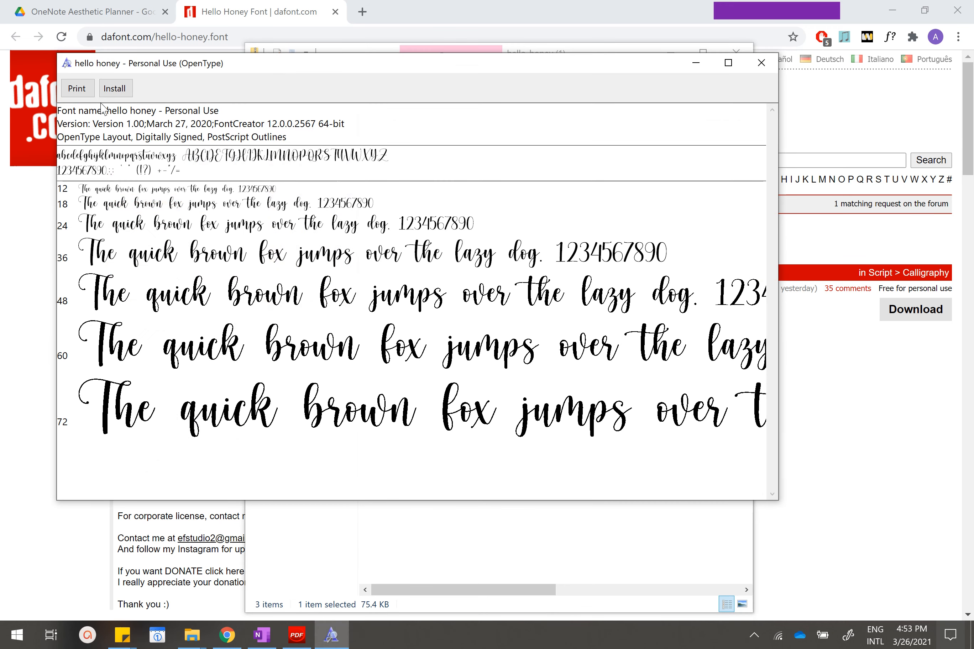
{"action": "left_click", "coordinate": [115, 89]}
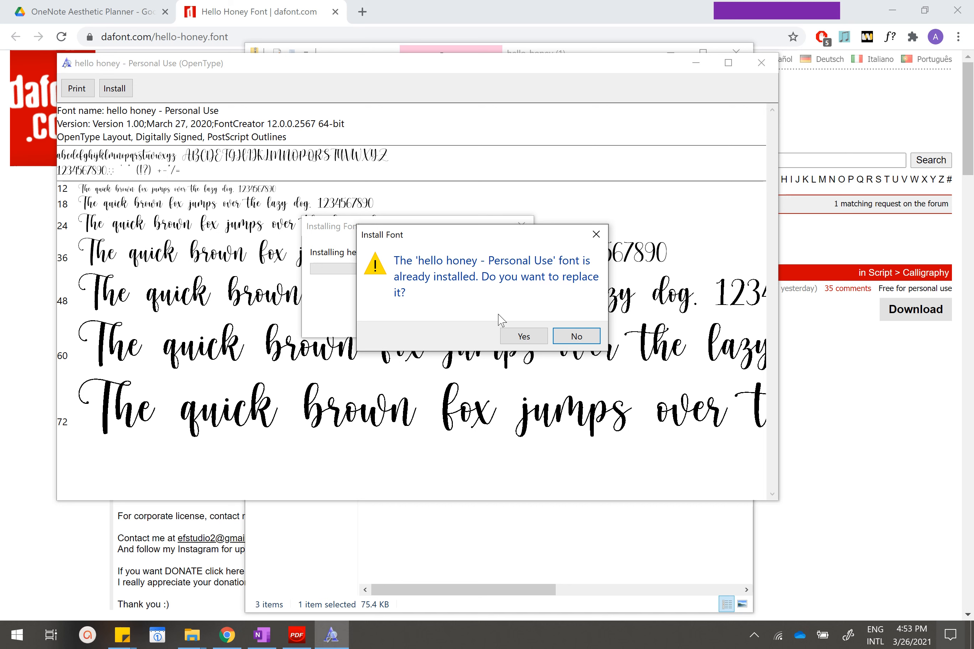
{"action": "left_click", "coordinate": [516, 335]}
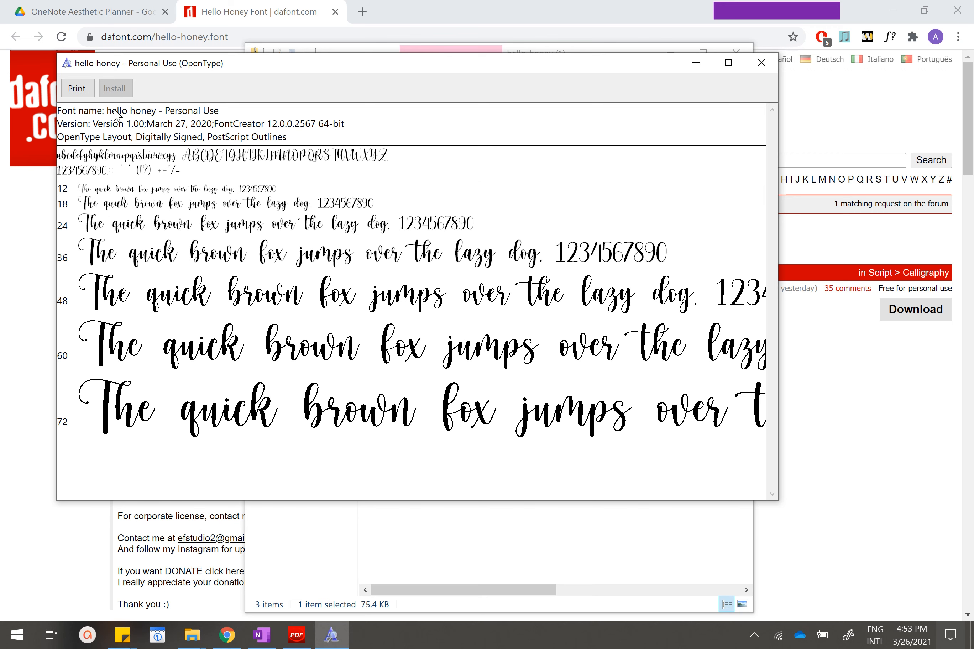
{"action": "left_click", "coordinate": [761, 63]}
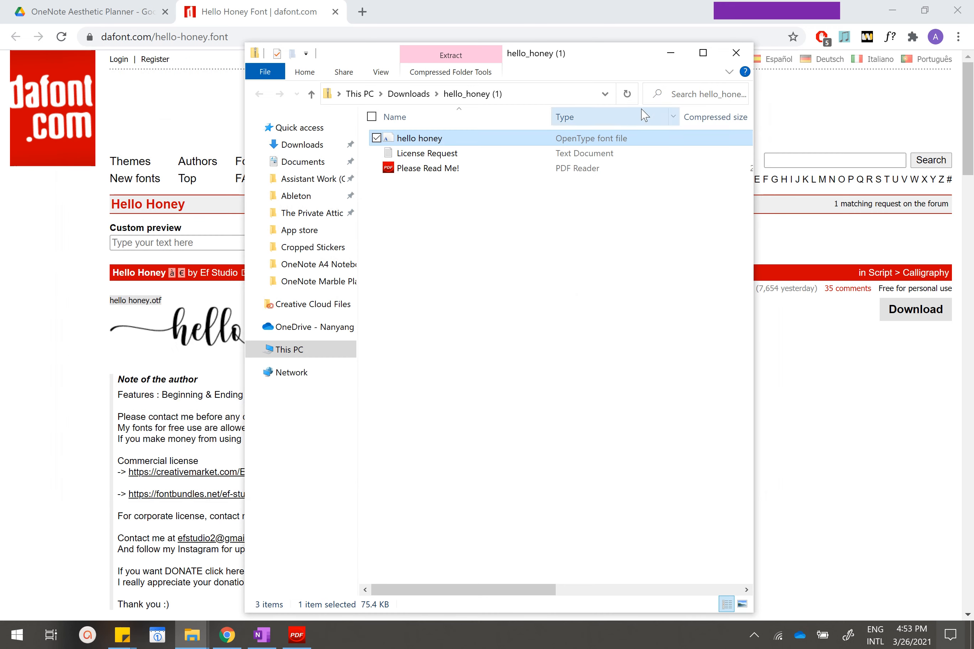
{"action": "left_click", "coordinate": [735, 52]}
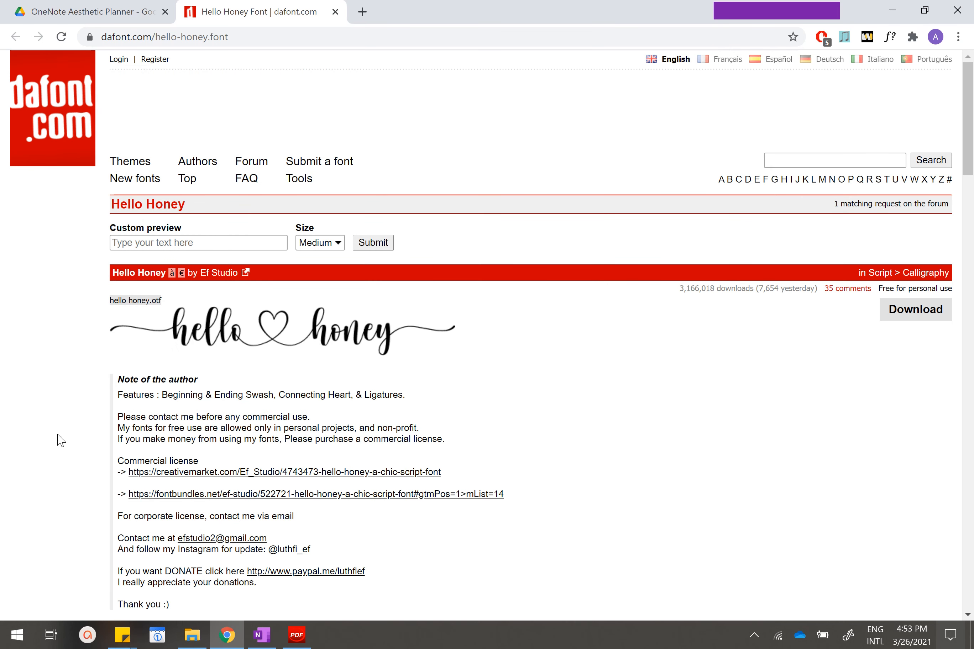
Switch to Word and create a blank document.
{"action": "left_click", "coordinate": [9, 639]}
{"action": "left_click", "coordinate": [714, 257]}
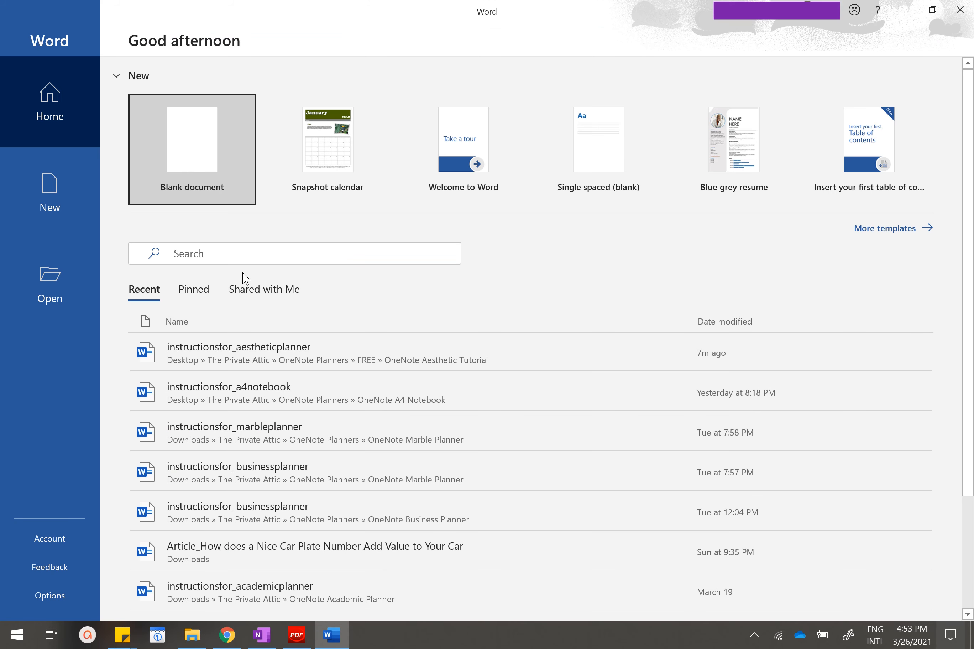
{"action": "left_click", "coordinate": [207, 184]}
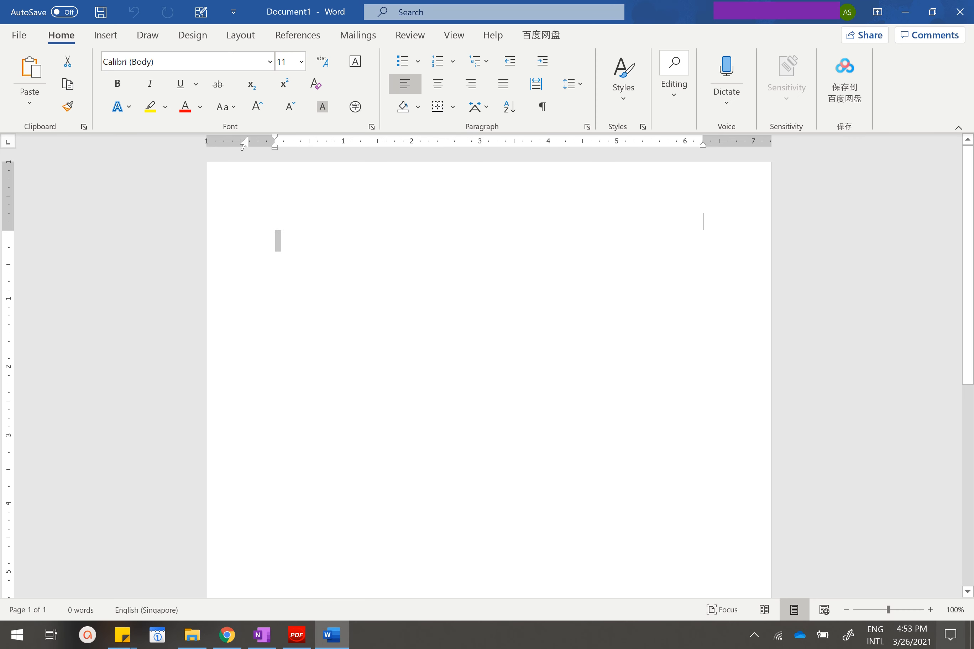
Set the blank document's text to the font hello honey - Personal Use at size 28.
{"action": "left_click", "coordinate": [257, 106]}
{"action": "left_click", "coordinate": [257, 107]}
{"action": "left_click", "coordinate": [257, 106]}
{"action": "left_click", "coordinate": [257, 106]}
{"action": "left_click", "coordinate": [257, 107]}
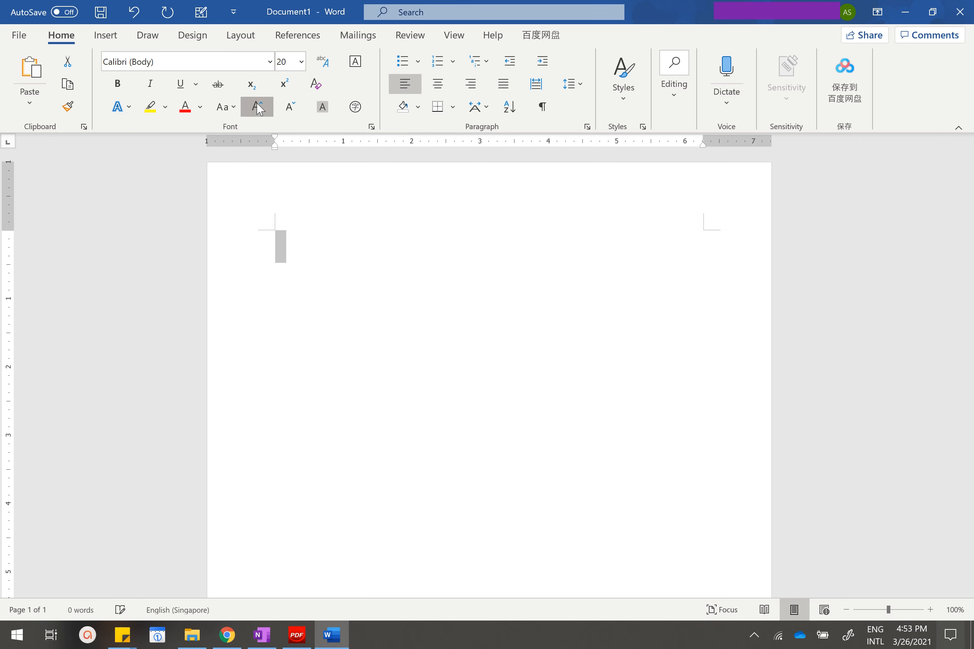
{"action": "left_click", "coordinate": [257, 107]}
{"action": "left_click", "coordinate": [257, 106]}
{"action": "left_click", "coordinate": [257, 106]}
{"action": "left_click", "coordinate": [257, 107]}
{"action": "left_click", "coordinate": [242, 65]}
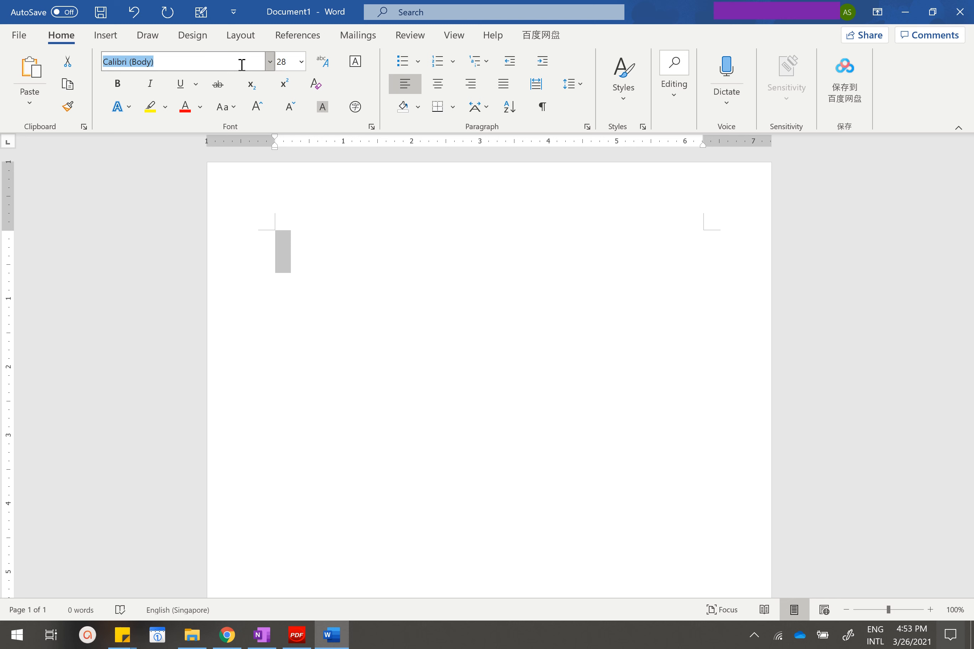
{"action": "type", "text": "hello honey - Personal Use"}
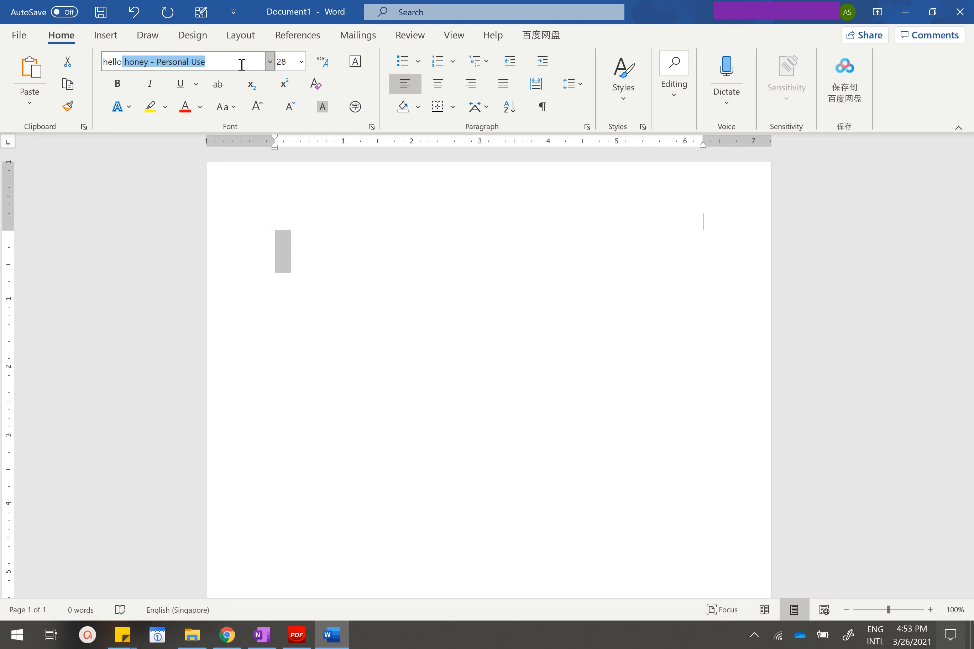
{"action": "key", "text": "Return"}
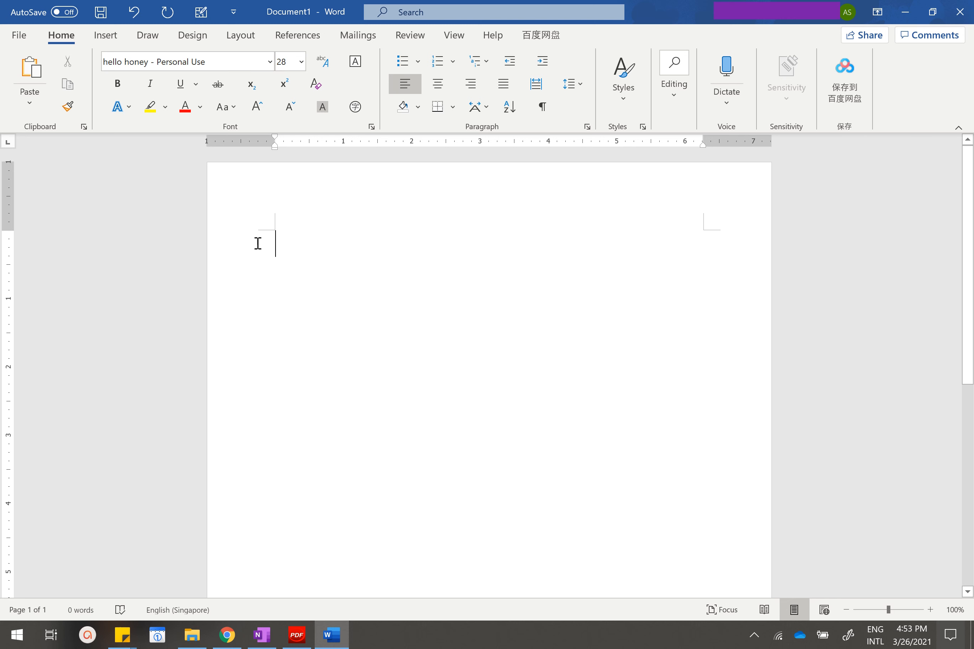
Increase the font size to 48 and enter the heading "To-do List".
{"action": "left_click", "coordinate": [258, 107]}
{"action": "left_click", "coordinate": [257, 107]}
{"action": "type", "text": "To-do List"}
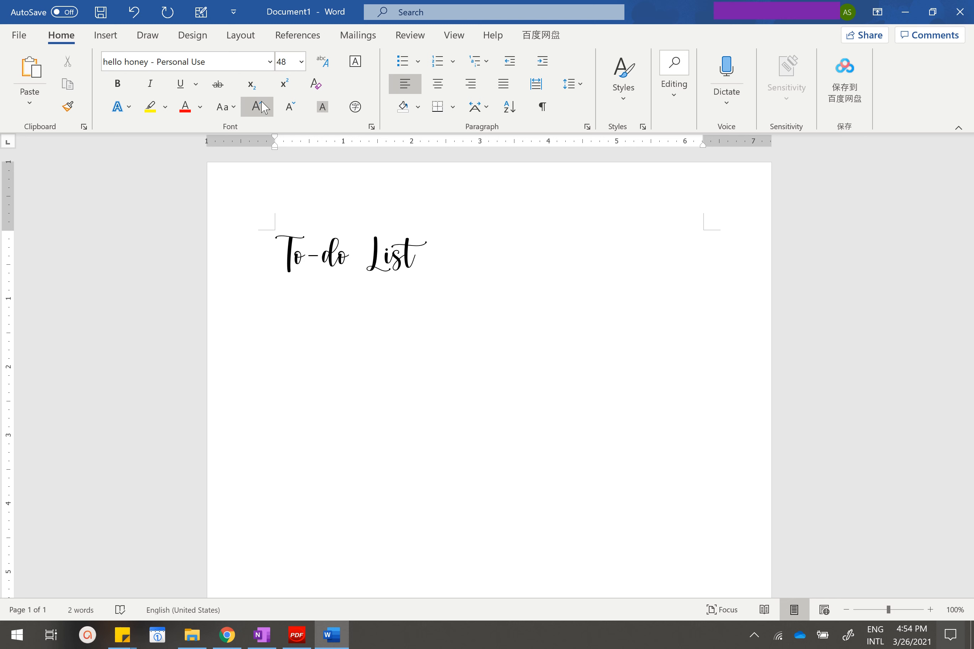
Add the heading "Weekly Planner" below the To-do List heading, leaving an empty line between them.
{"action": "key", "text": "Return"}
{"action": "type", "text": "Wekk"}
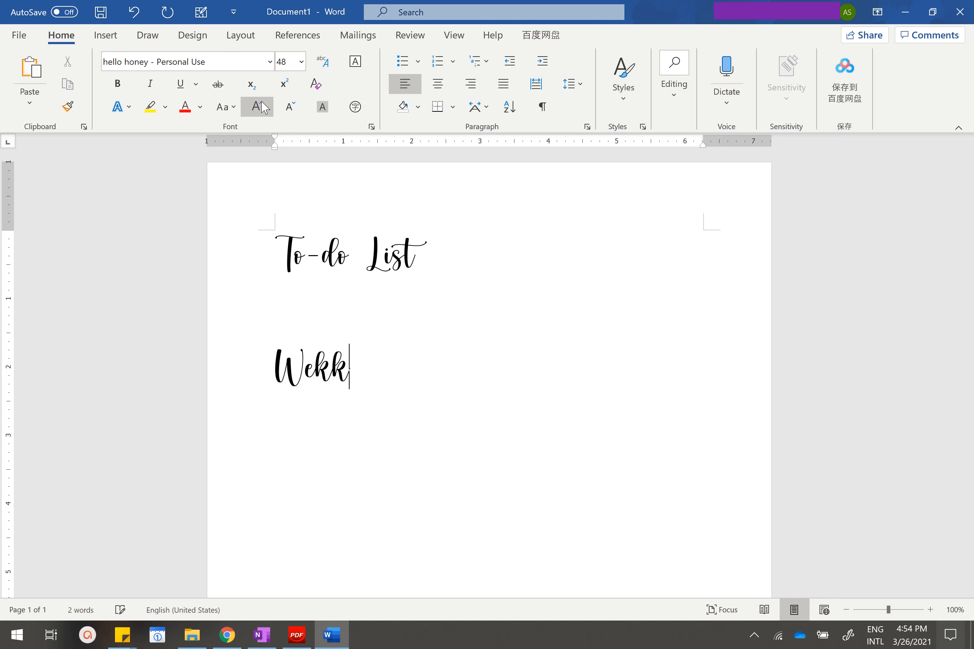
{"action": "key", "text": "BackSpace"}
{"action": "key", "text": "BackSpace"}
{"action": "type", "text": "ekly Planner"}
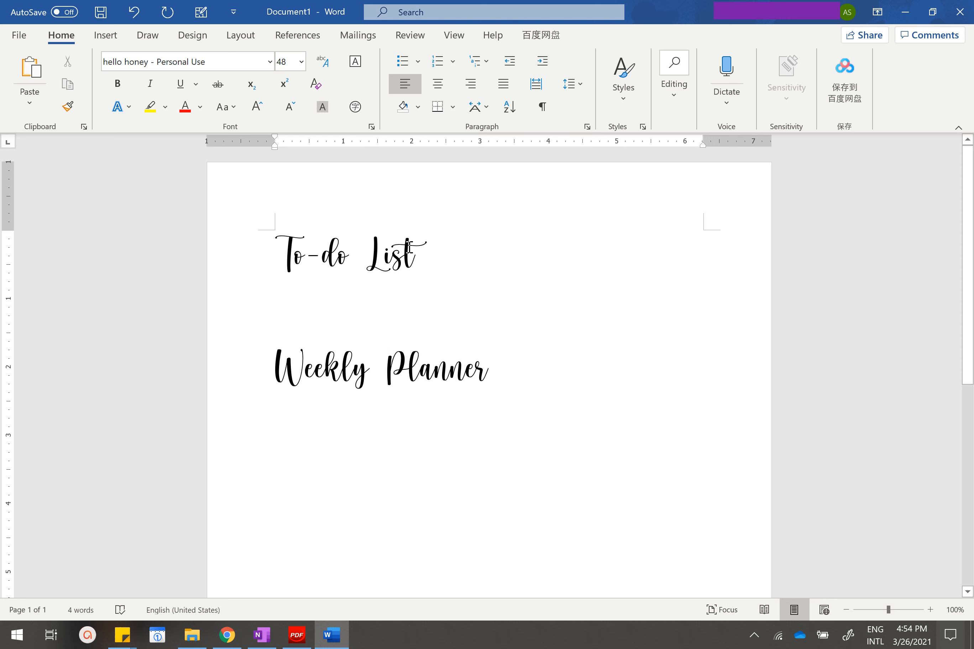
Enlarge the page view to 130% and capture the "To-do List" heading as a rectangular screen snip.
{"action": "left_click", "coordinate": [458, 246]}
{"action": "scroll", "coordinate": [302, 352], "scroll_direction": "up", "scroll_amount": 3}
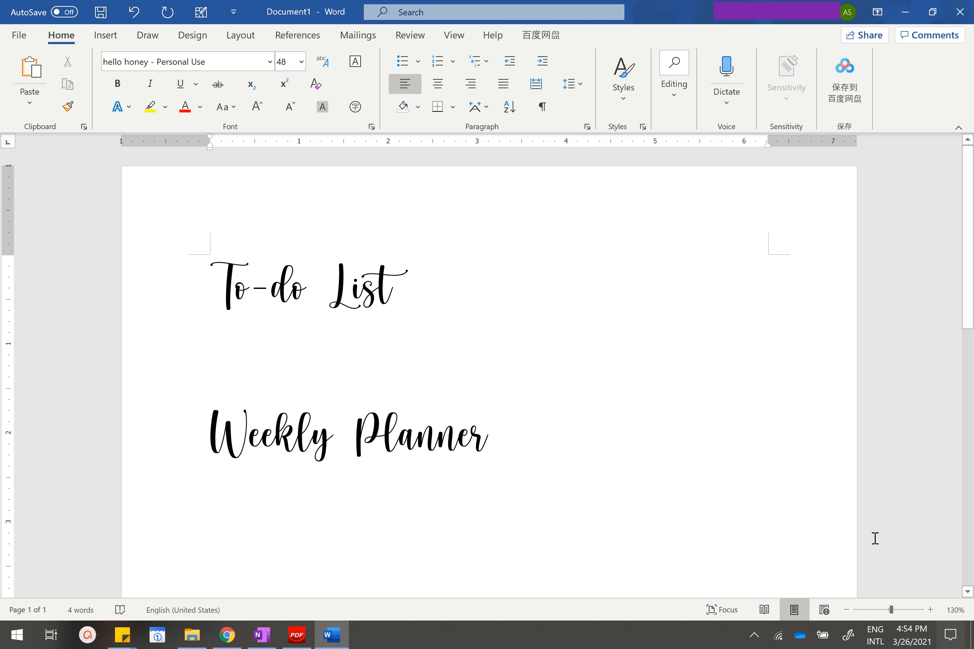
{"action": "left_click", "coordinate": [235, 370]}
{"action": "left_click", "coordinate": [951, 635]}
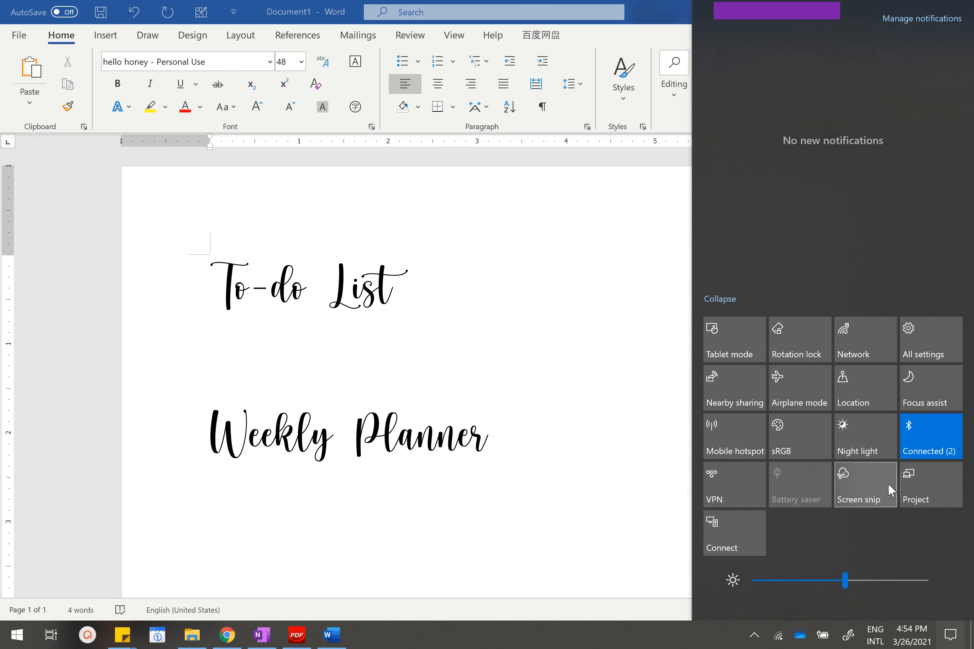
{"action": "left_click", "coordinate": [871, 495]}
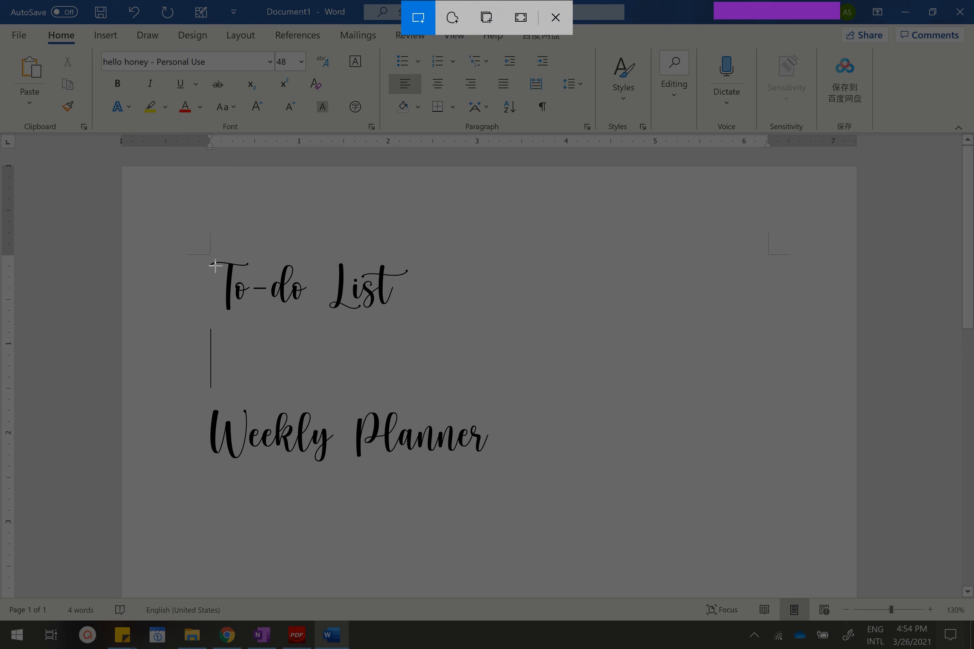
{"action": "left_click_drag", "start_coordinate": [207, 257], "coordinate": [409, 315]}
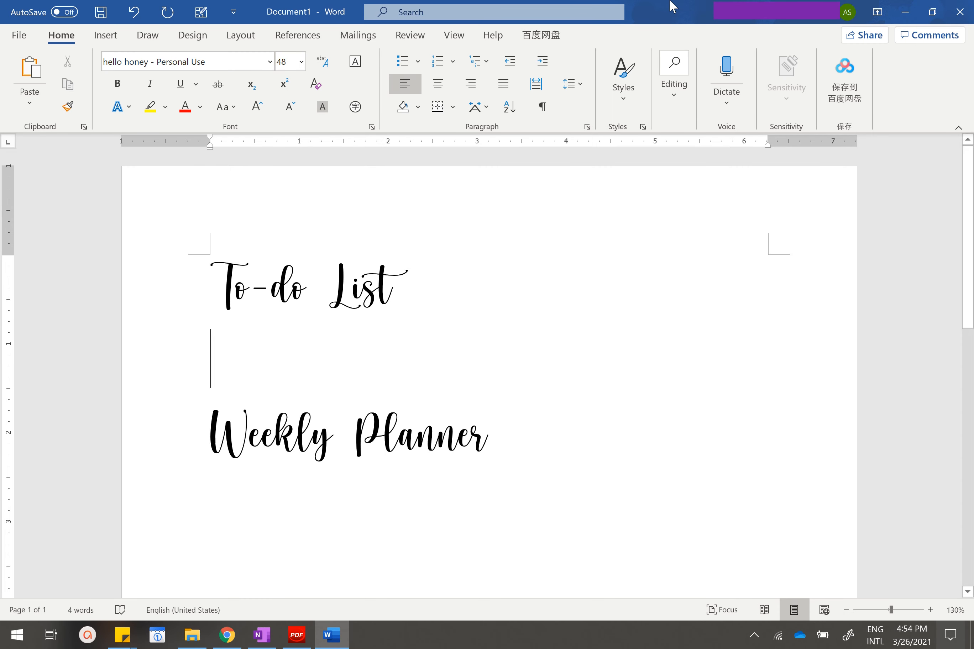
Switch back to OneNote and open the Weekly Planner page in the FREEBIE section.
{"action": "left_click", "coordinate": [262, 635]}
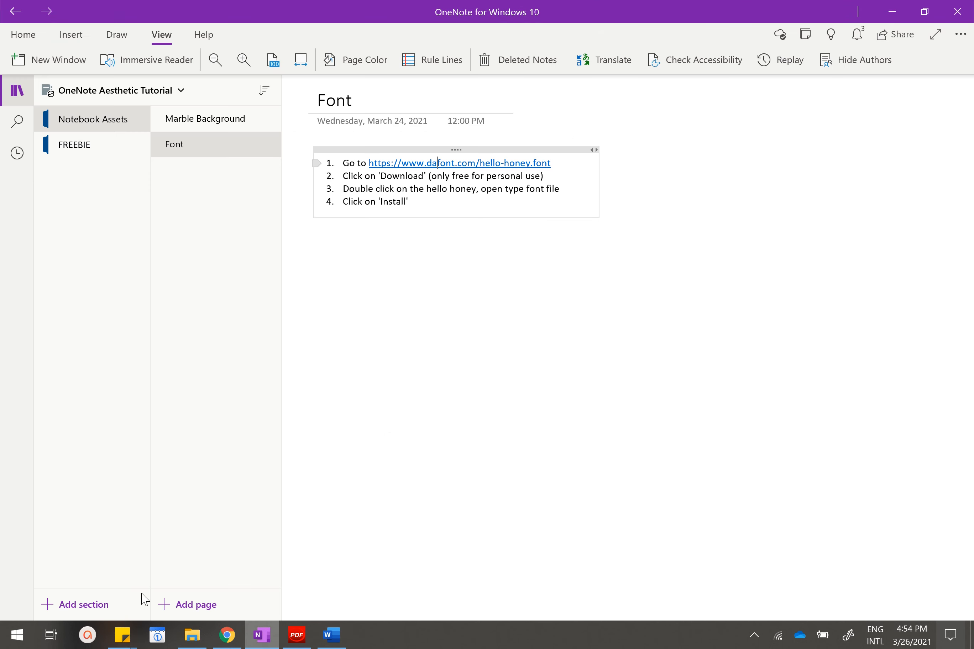
{"action": "left_click", "coordinate": [123, 154]}
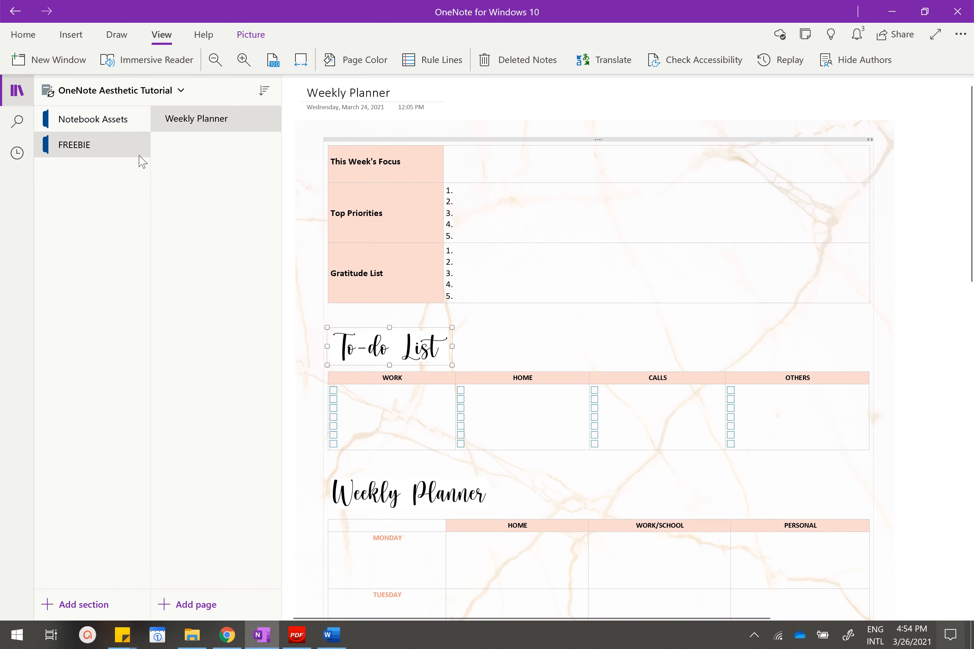
Add a new page to the FREEBIE section and paste the "To-do List" heading snip into its body.
{"action": "left_click", "coordinate": [193, 604]}
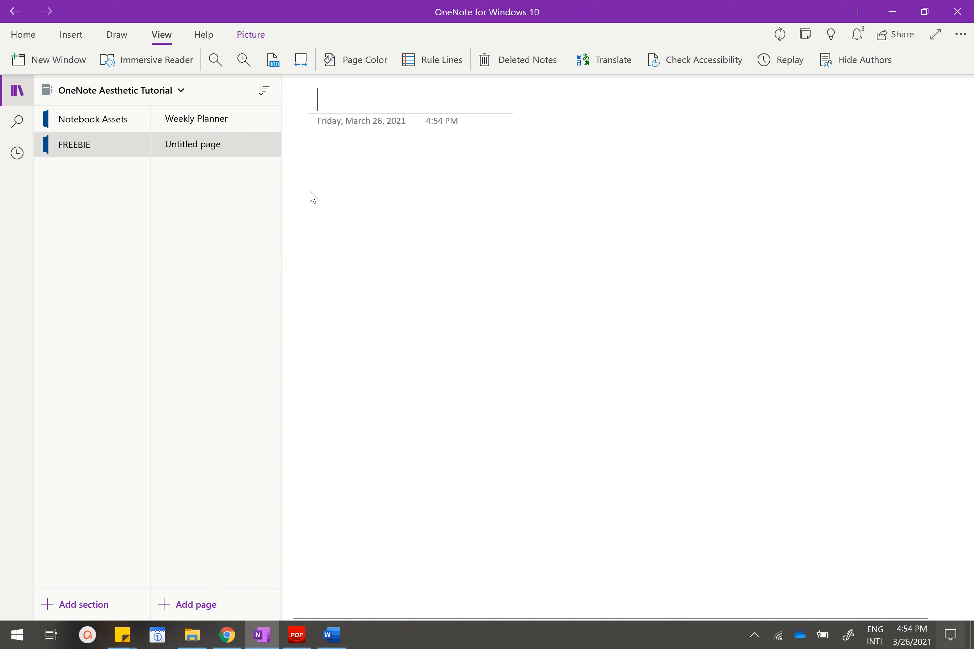
{"action": "key", "text": "Return"}
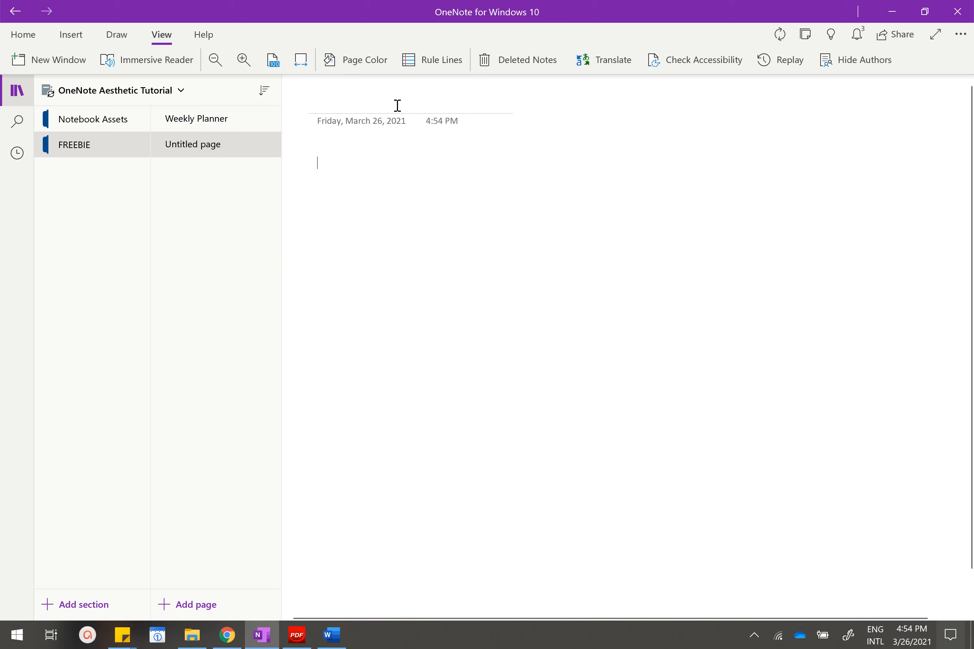
{"action": "key", "text": "ctrl+v"}
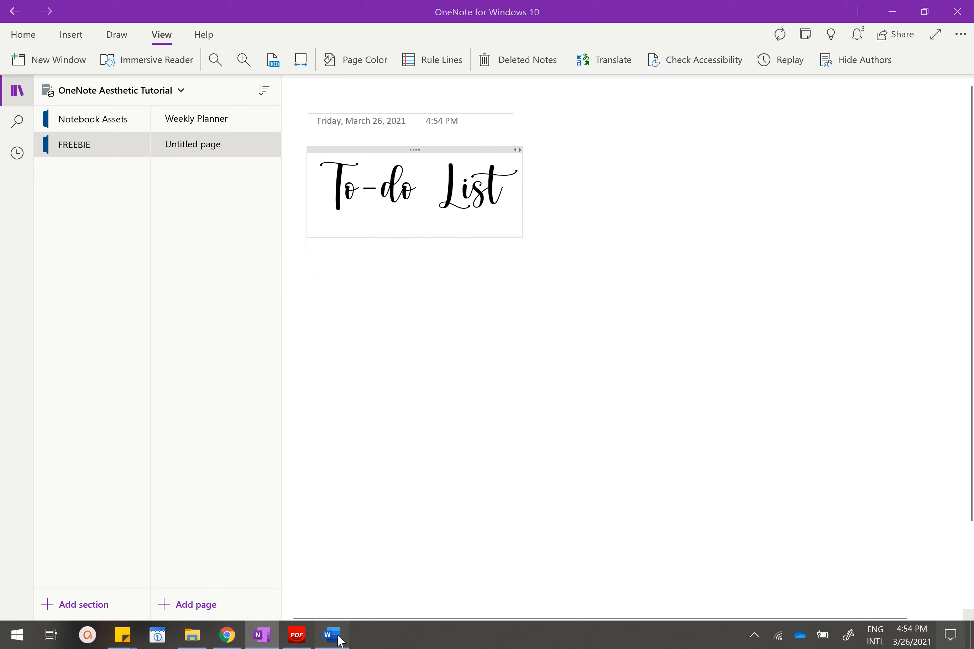
Capture the "Weekly Planner" heading in Word as a rectangular snip and paste it below the To-do List image in OneNote.
{"action": "left_click", "coordinate": [331, 635]}
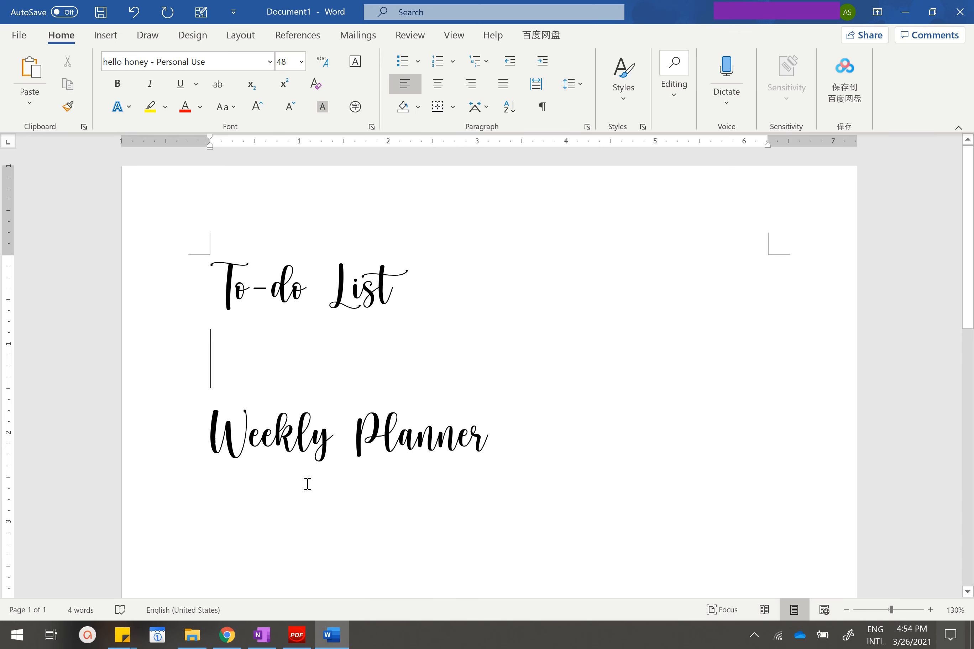
{"action": "left_click", "coordinate": [950, 635]}
{"action": "key", "text": "super+shift+s"}
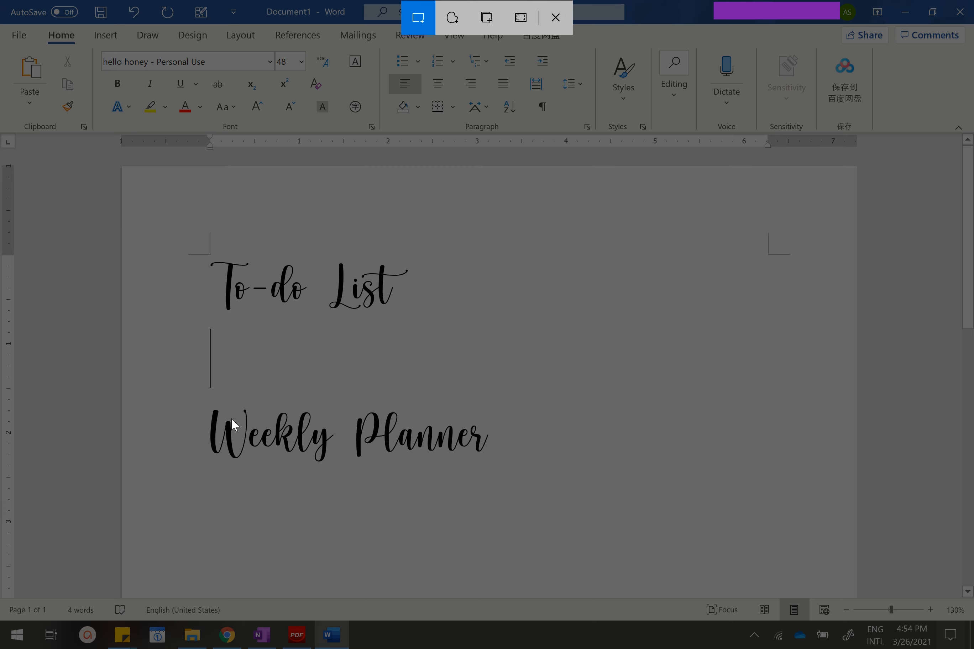
{"action": "mouse_move", "coordinate": [205, 400]}
{"action": "left_mouse_down"}
{"action": "mouse_move", "coordinate": [513, 443]}
{"action": "mouse_move", "coordinate": [507, 469]}
{"action": "mouse_move", "coordinate": [492, 469]}
{"action": "left_mouse_up"}
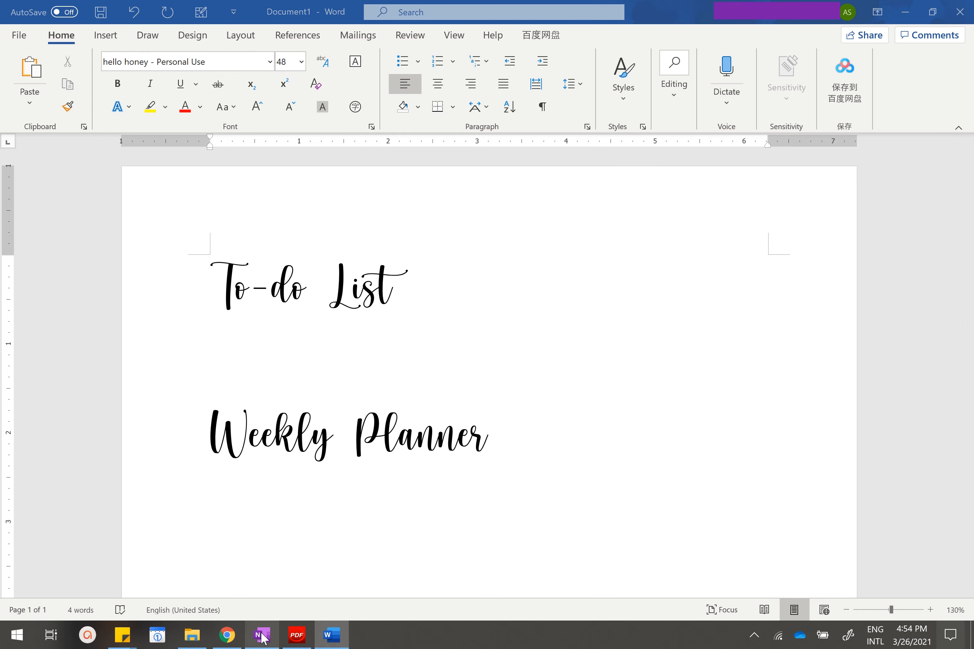
{"action": "left_click", "coordinate": [262, 635]}
{"action": "key", "text": "ctrl+v"}
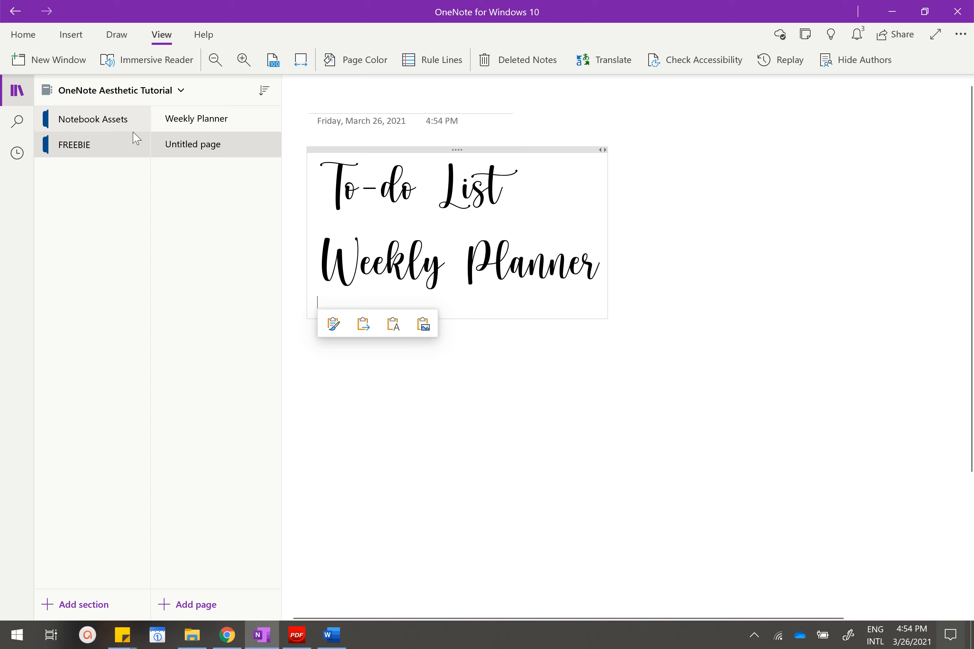
Examine the heading images and the layout of the first table on the finished Weekly Planner page.
{"action": "left_click", "coordinate": [206, 128]}
{"action": "scroll", "coordinate": [435, 293], "scroll_direction": "down", "scroll_amount": 3}
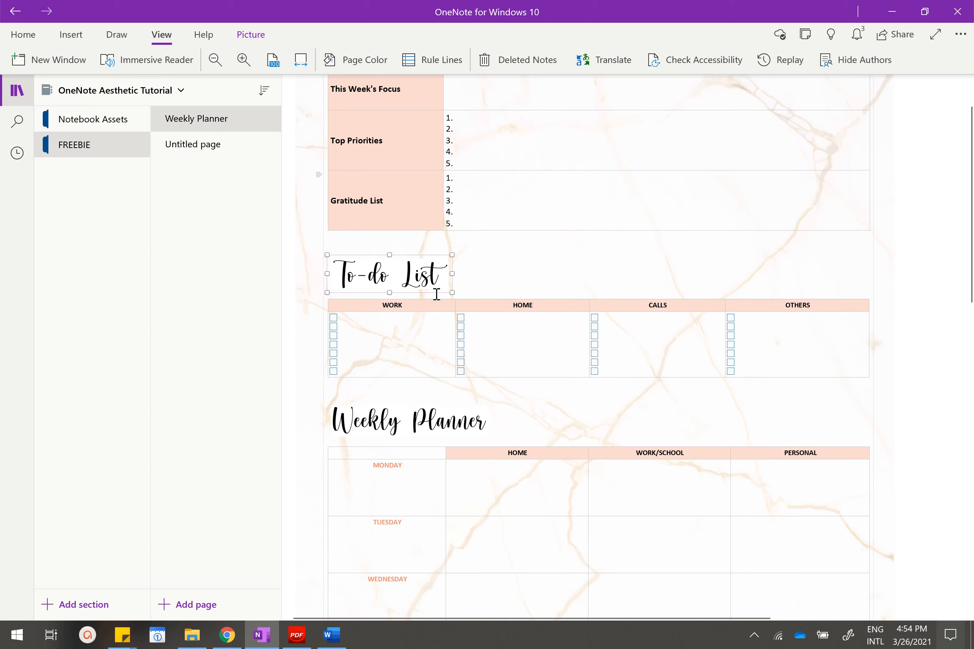
{"action": "left_click", "coordinate": [401, 397]}
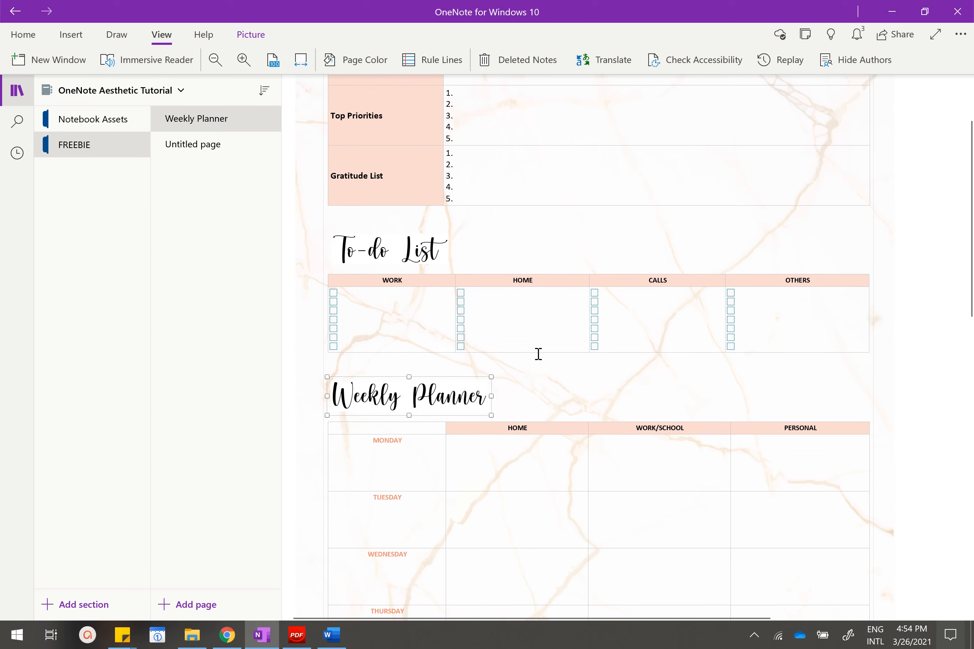
{"action": "scroll", "coordinate": [538, 353], "scroll_direction": "up", "scroll_amount": 3}
{"action": "left_click", "coordinate": [484, 334]}
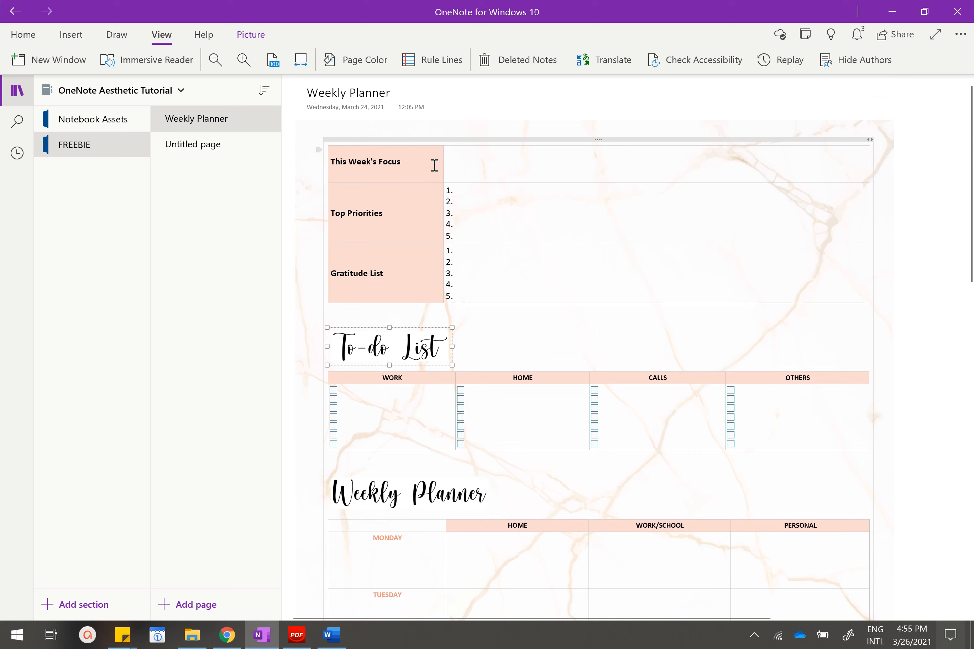
{"action": "left_click", "coordinate": [477, 169]}
{"action": "left_click_drag", "start_coordinate": [417, 165], "coordinate": [494, 295]}
{"action": "left_click", "coordinate": [416, 171]}
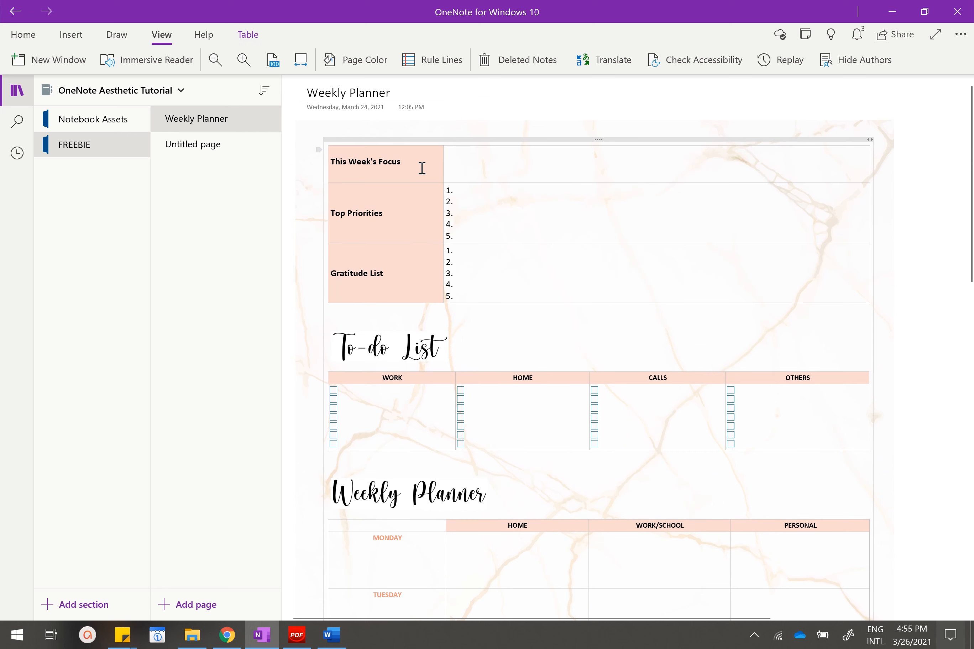
Insert a table with two columns and three rows above the To-do List heading on the untitled page and widen both columns.
{"action": "left_click", "coordinate": [231, 156]}
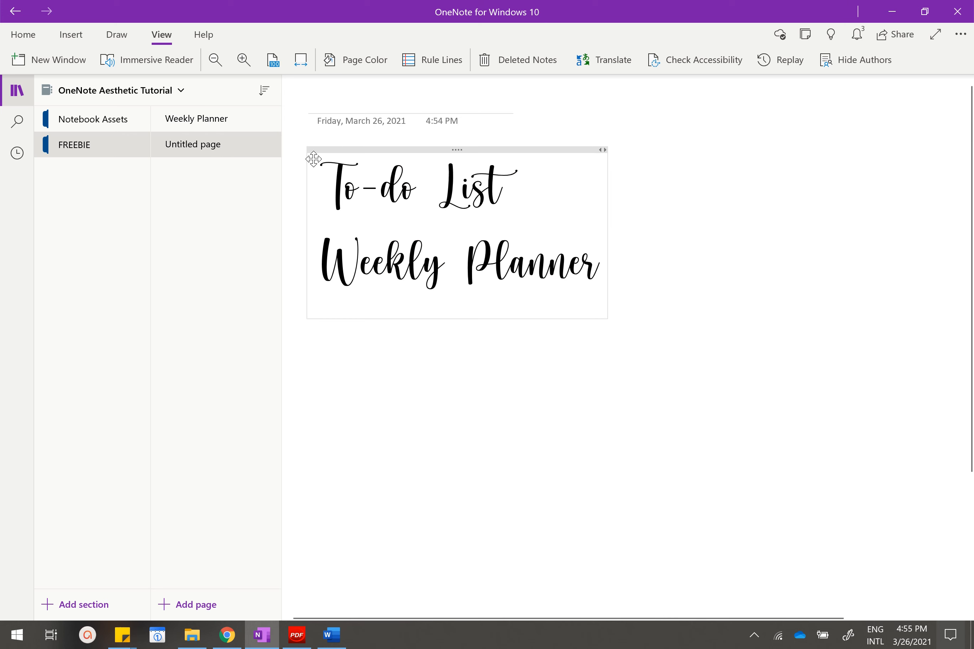
{"action": "left_click", "coordinate": [317, 172]}
{"action": "left_click", "coordinate": [317, 172]}
{"action": "key", "text": "Return"}
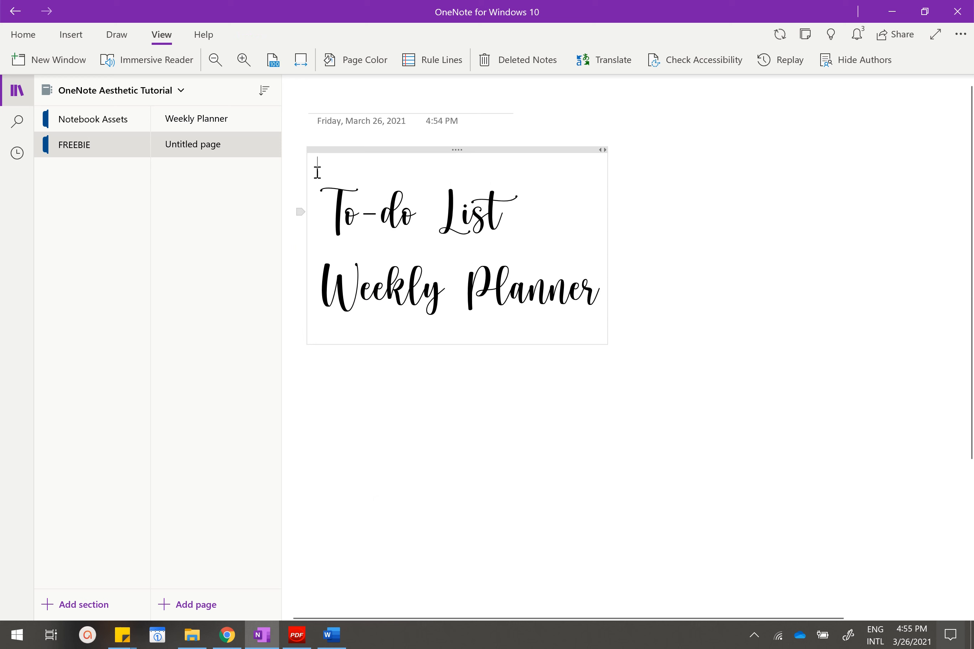
{"action": "left_click", "coordinate": [71, 34]}
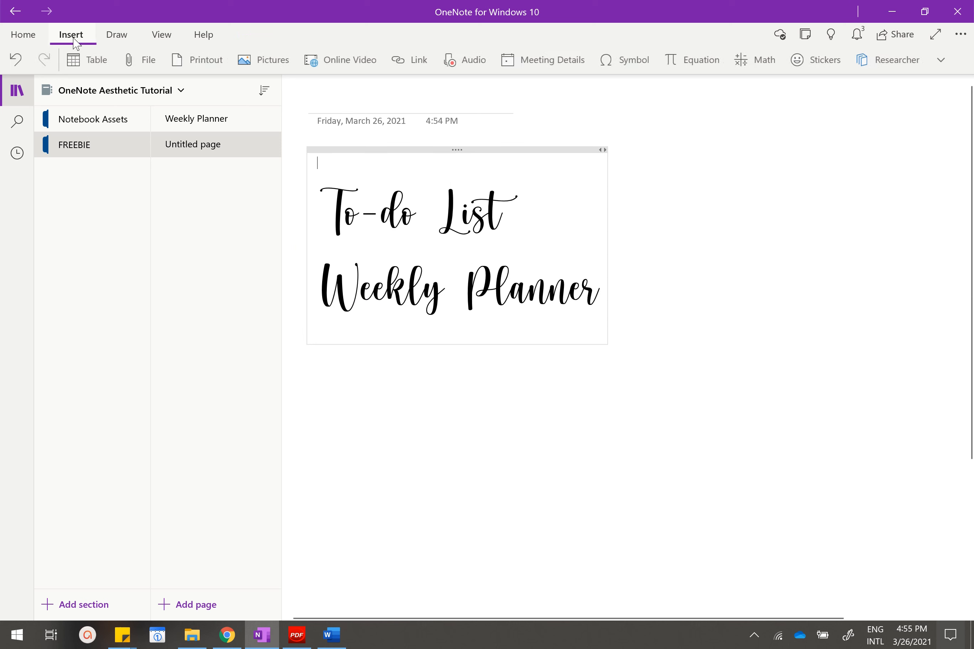
{"action": "left_click", "coordinate": [103, 59]}
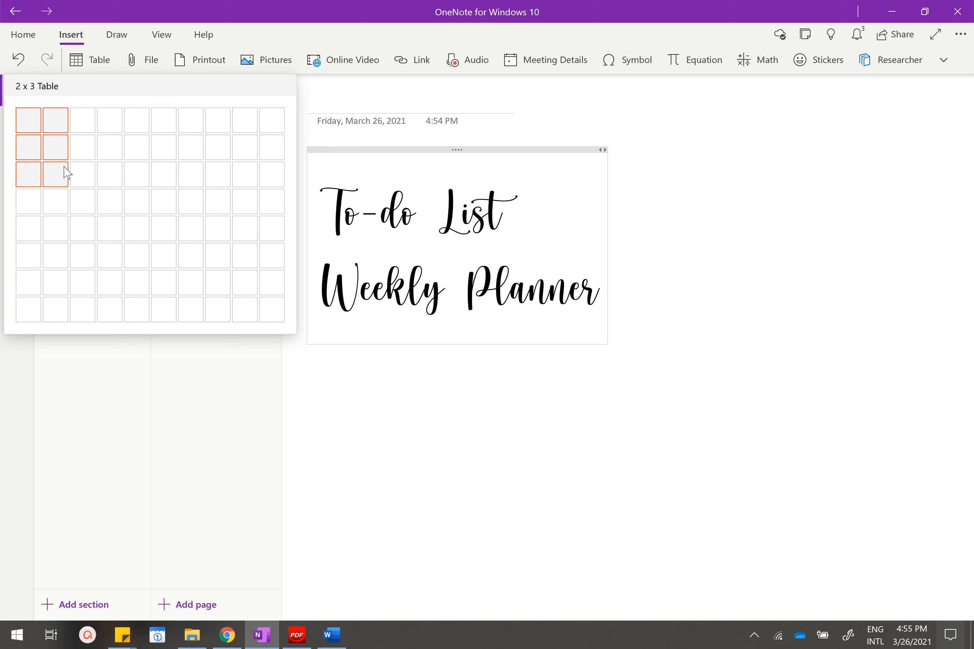
{"action": "left_click", "coordinate": [55, 174]}
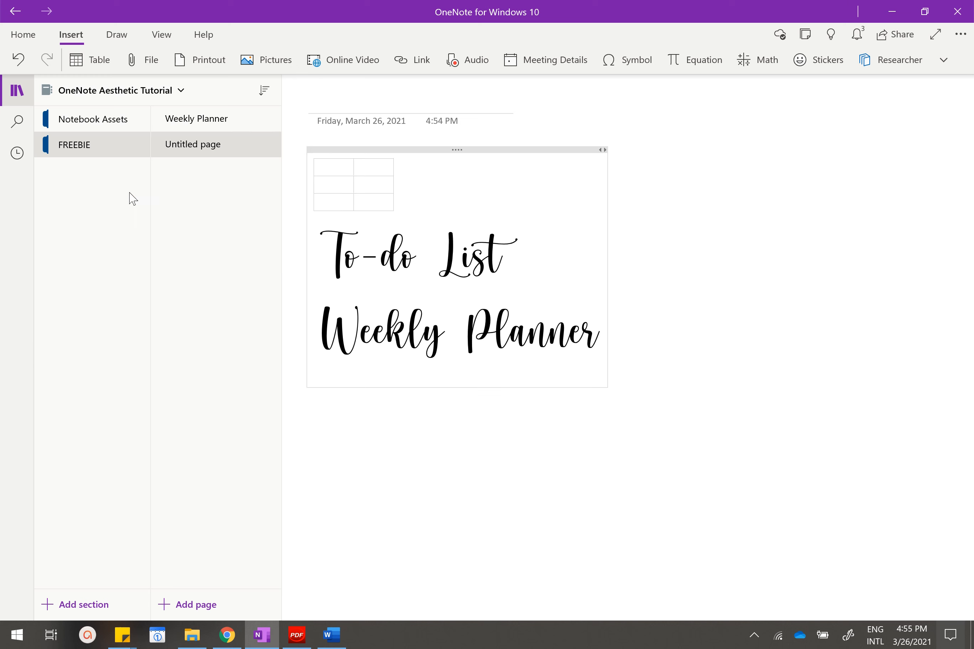
{"action": "left_click_drag", "start_coordinate": [353, 181], "coordinate": [717, 189]}
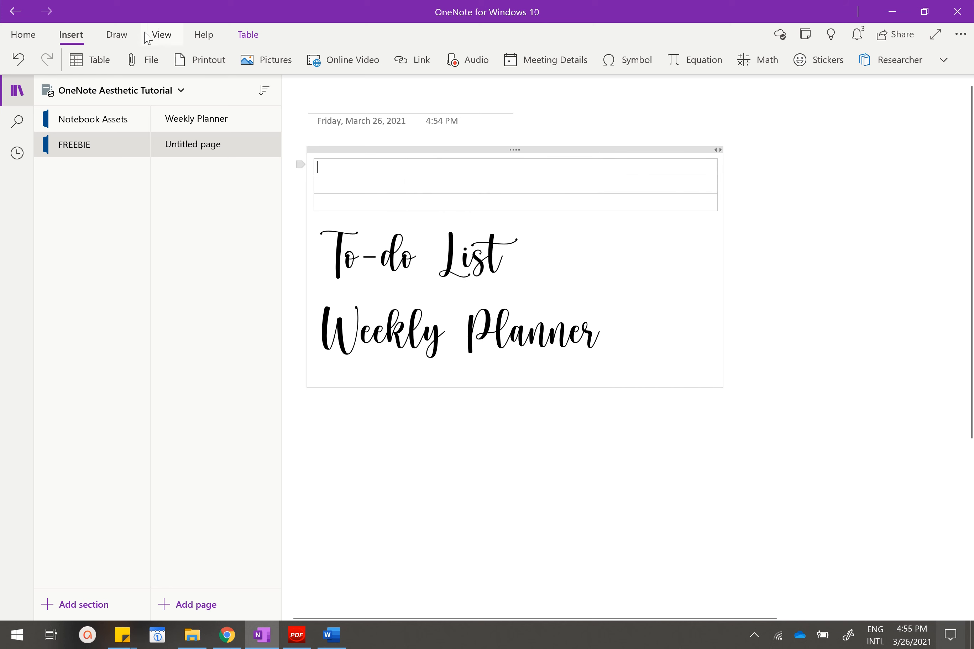
Open the Weekly Planner page in a second OneNote window, snap it to the left half of the screen and hide its navigation.
{"action": "left_click", "coordinate": [161, 36]}
{"action": "left_click", "coordinate": [49, 63]}
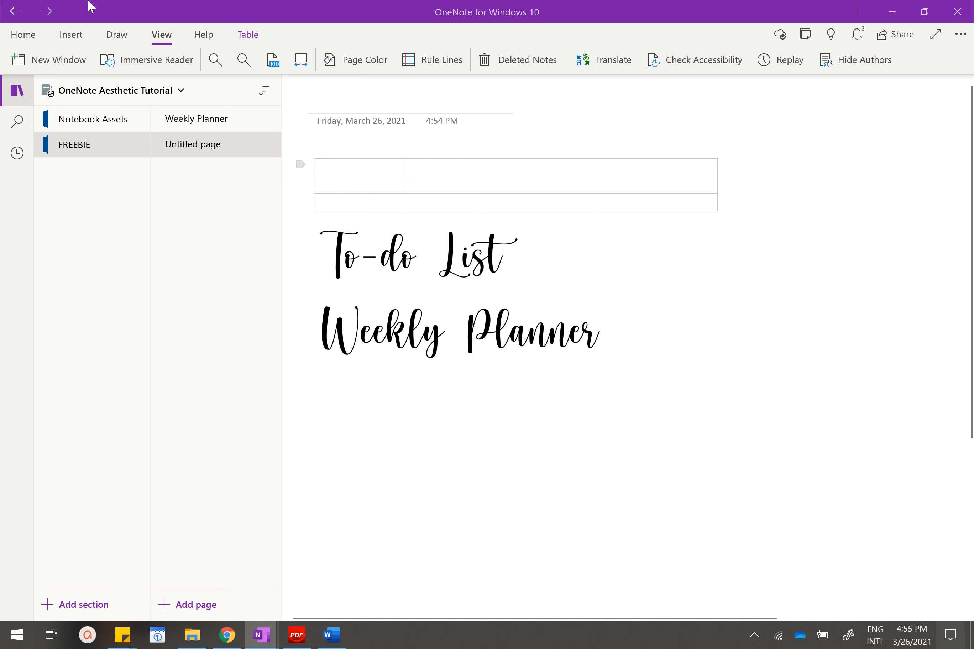
{"action": "left_click", "coordinate": [299, 141]}
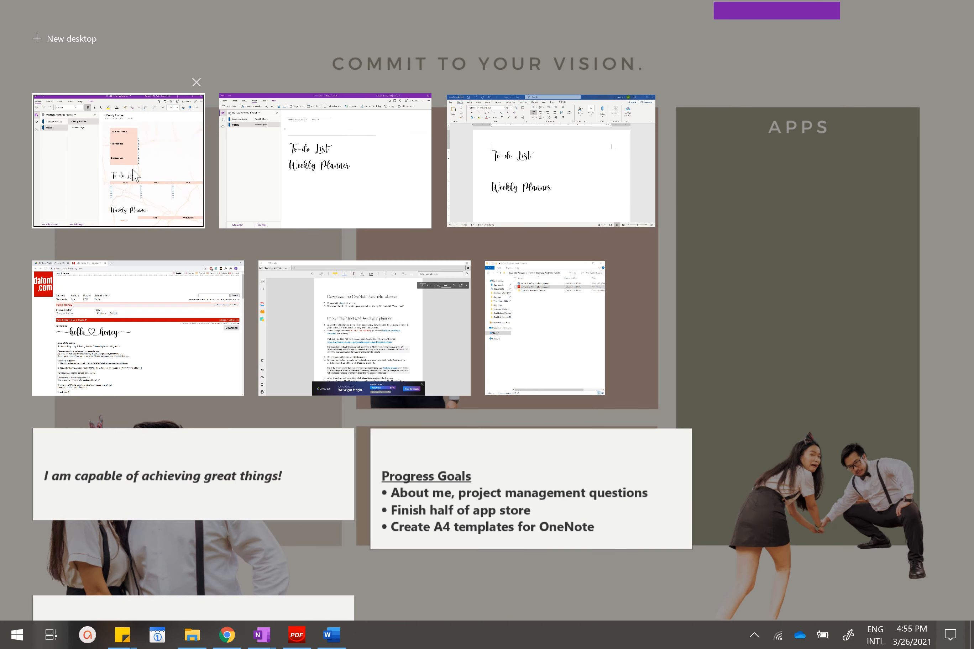
{"action": "right_click", "coordinate": [137, 170]}
{"action": "left_click", "coordinate": [150, 182]}
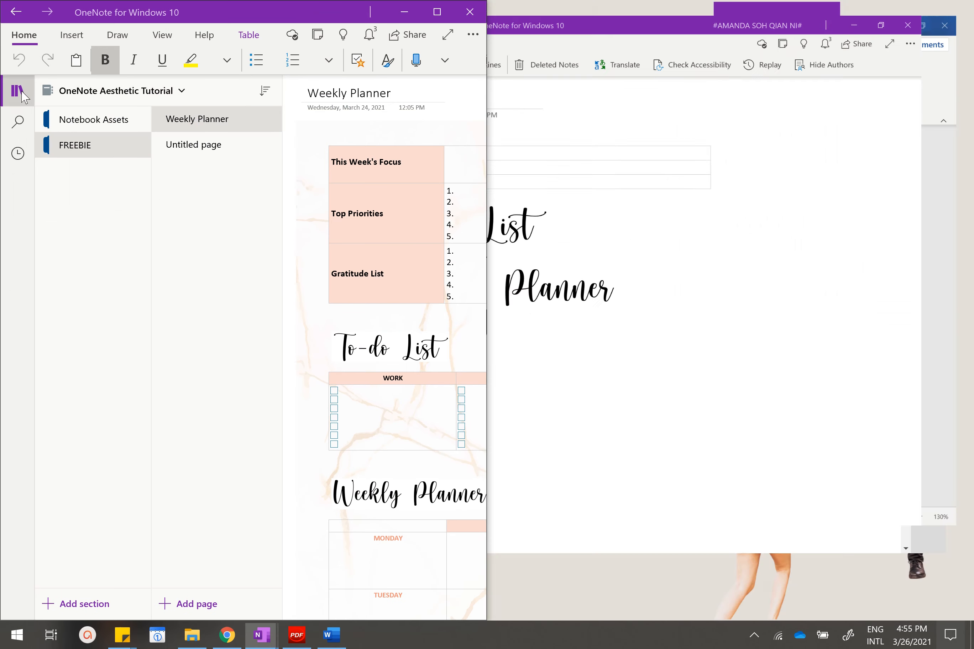
{"action": "left_click", "coordinate": [19, 93]}
Snap the untitled page's window beside it on the right, hide its navigation, and widen the reference window slightly.
{"action": "left_click", "coordinate": [52, 635]}
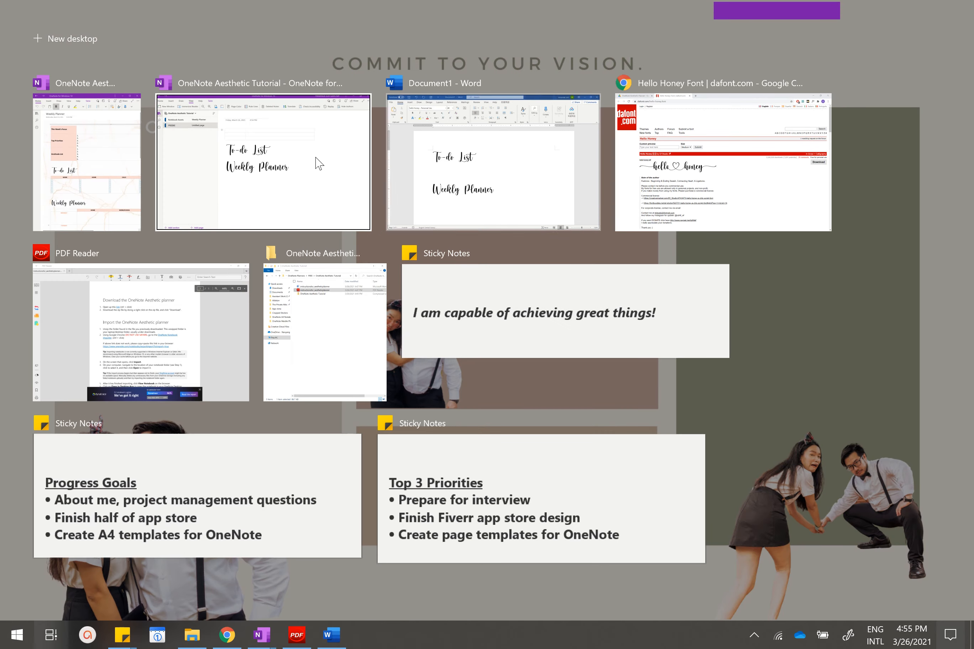
{"action": "right_click", "coordinate": [323, 165]}
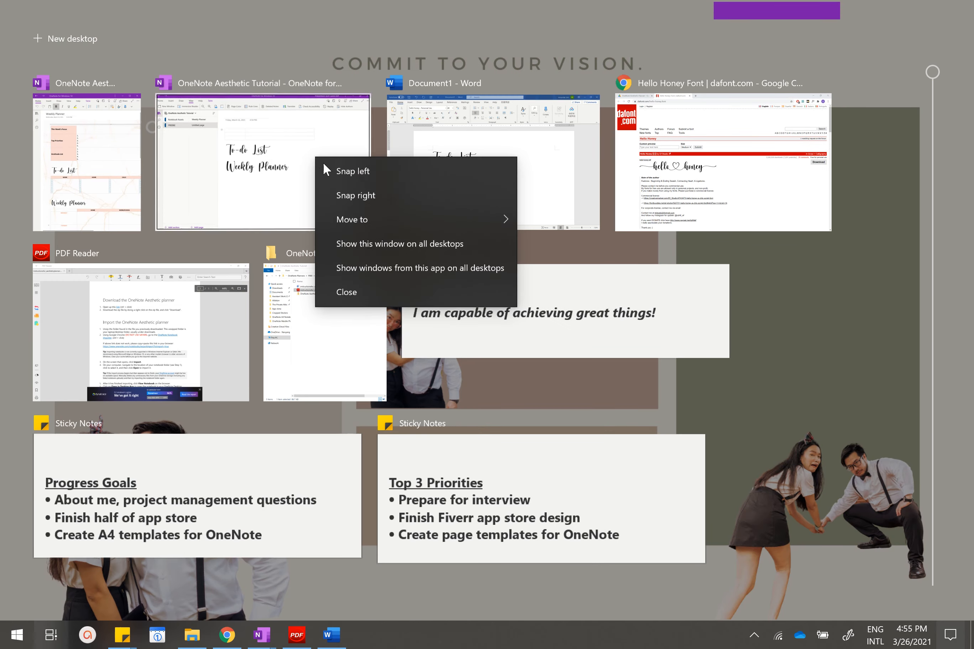
{"action": "left_click", "coordinate": [335, 197]}
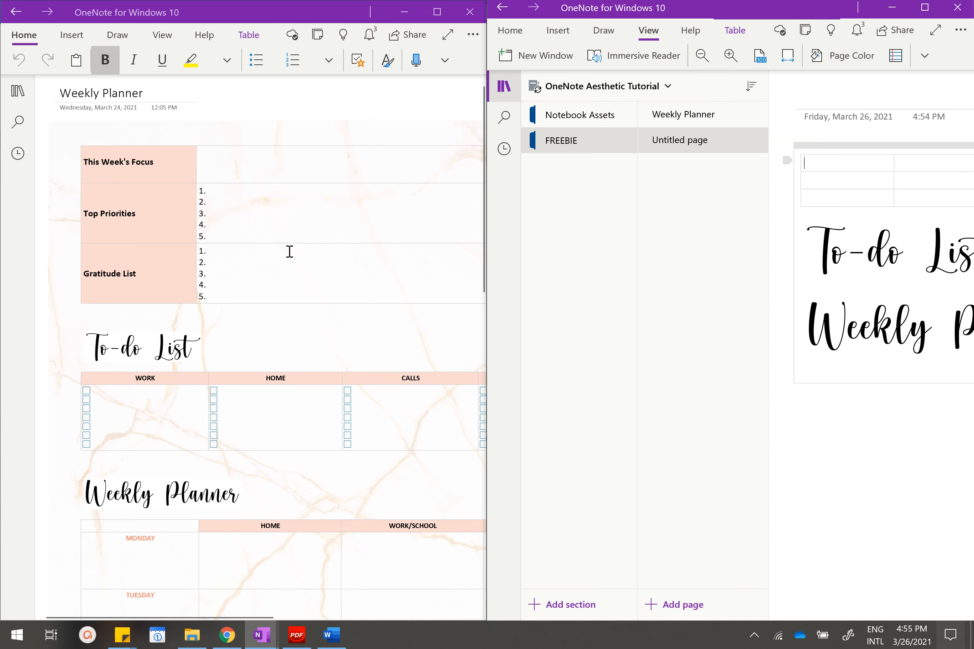
{"action": "left_click", "coordinate": [504, 86]}
{"action": "left_click_drag", "start_coordinate": [486, 204], "coordinate": [532, 222]}
Enter "This Week's Focus" and "Top Priorities" in the first column's top two cells, each with a blank line above and below.
{"action": "left_click", "coordinate": [612, 169]}
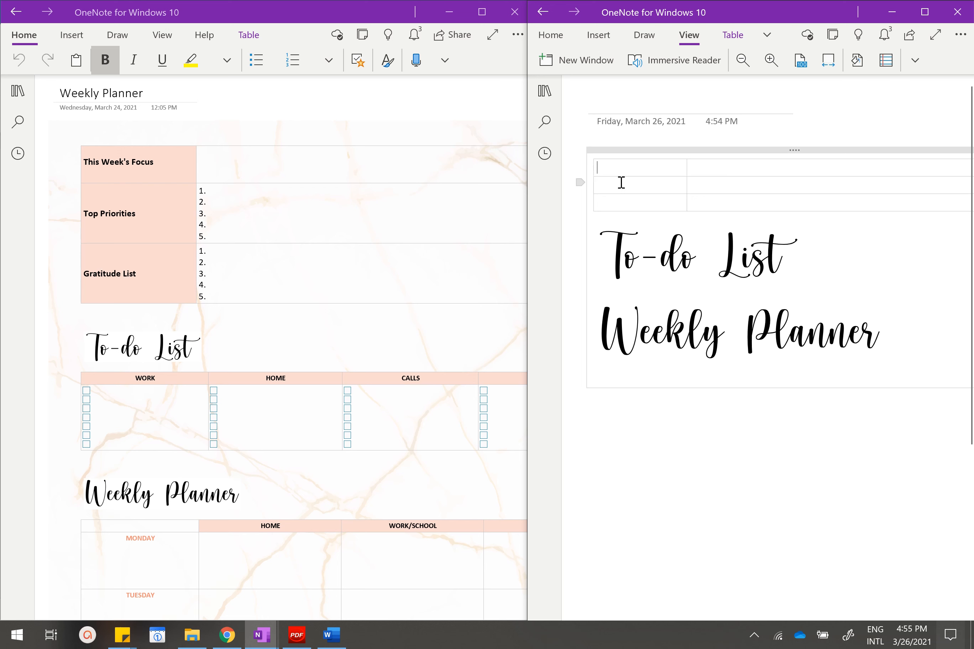
{"action": "key", "text": "Return"}
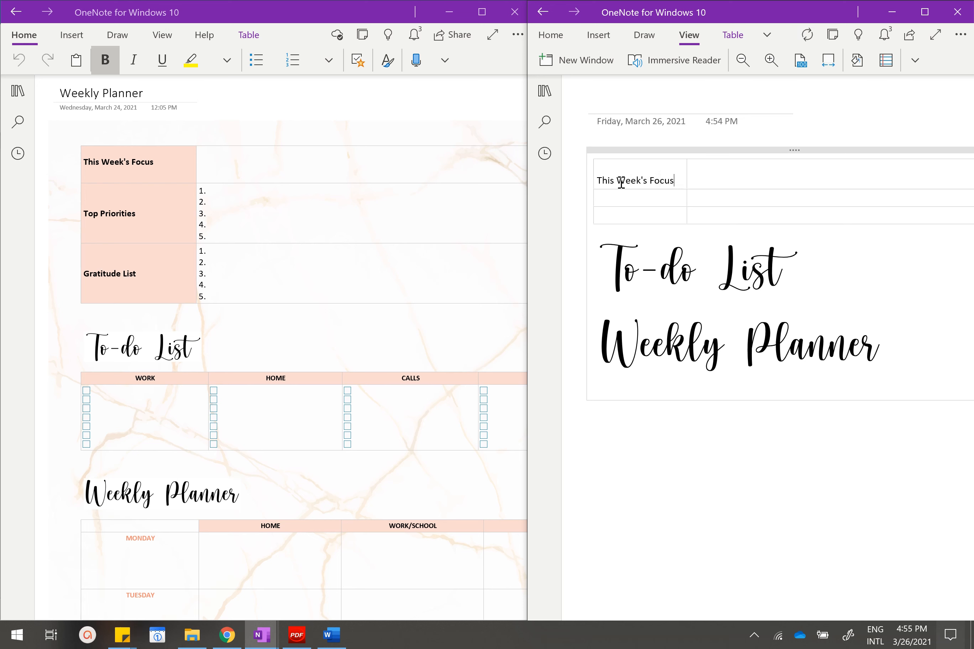
{"action": "key", "text": "Return"}
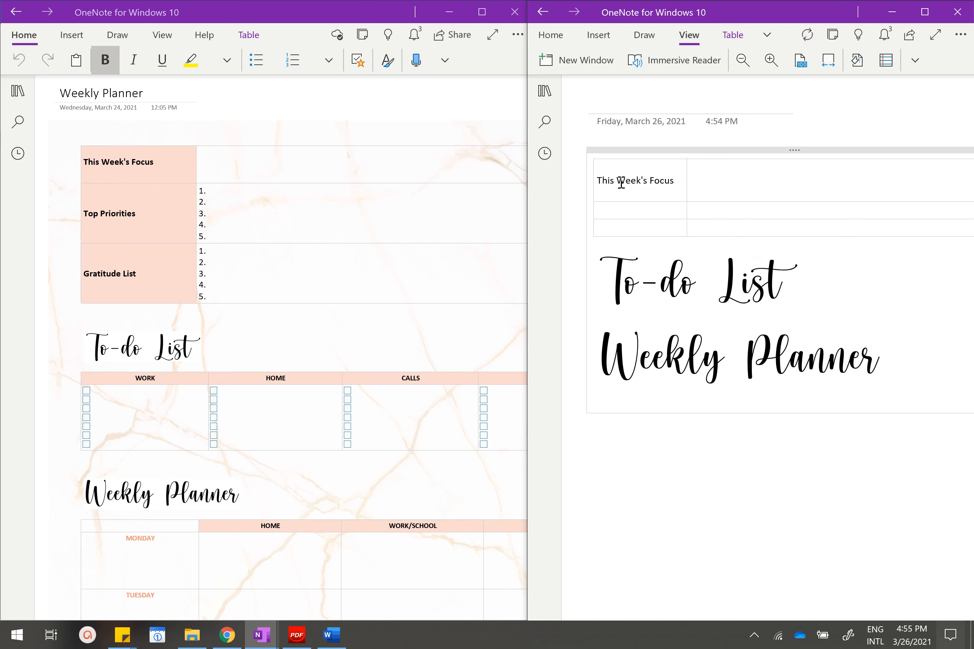
{"action": "key", "text": "Return"}
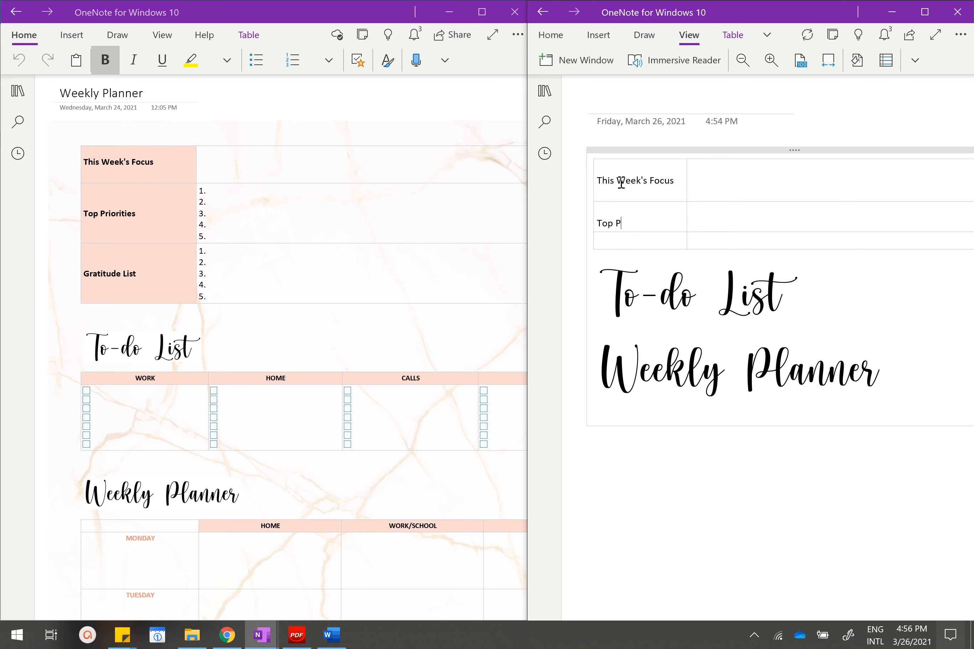
{"action": "key", "text": "Return"}
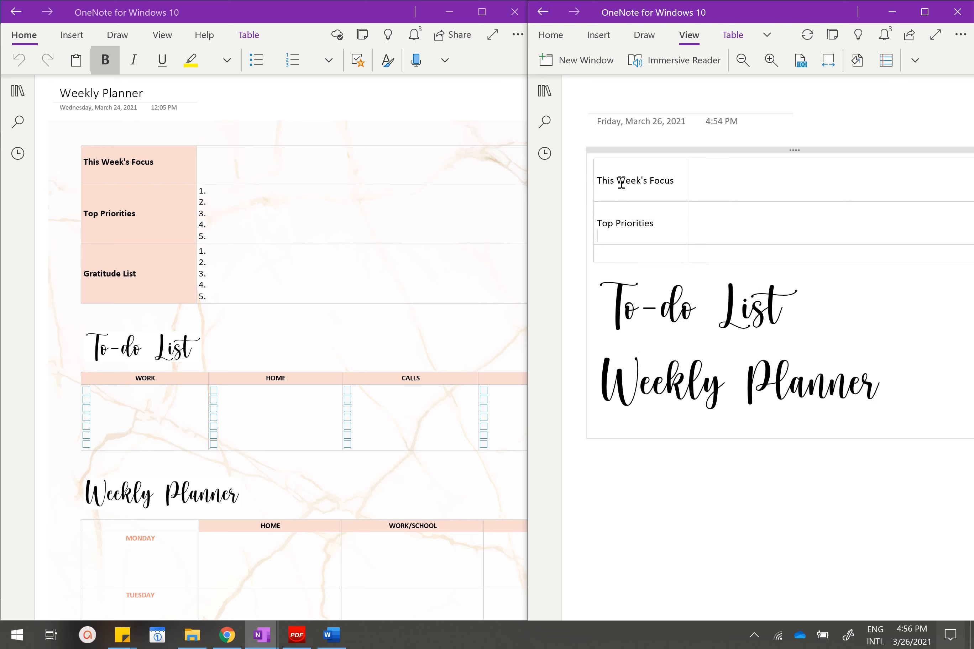
Enter "Gratitude List" in the first column's third cell, with two blank lines above and below it.
{"action": "key", "text": "Return"}
{"action": "key", "text": "Return"}
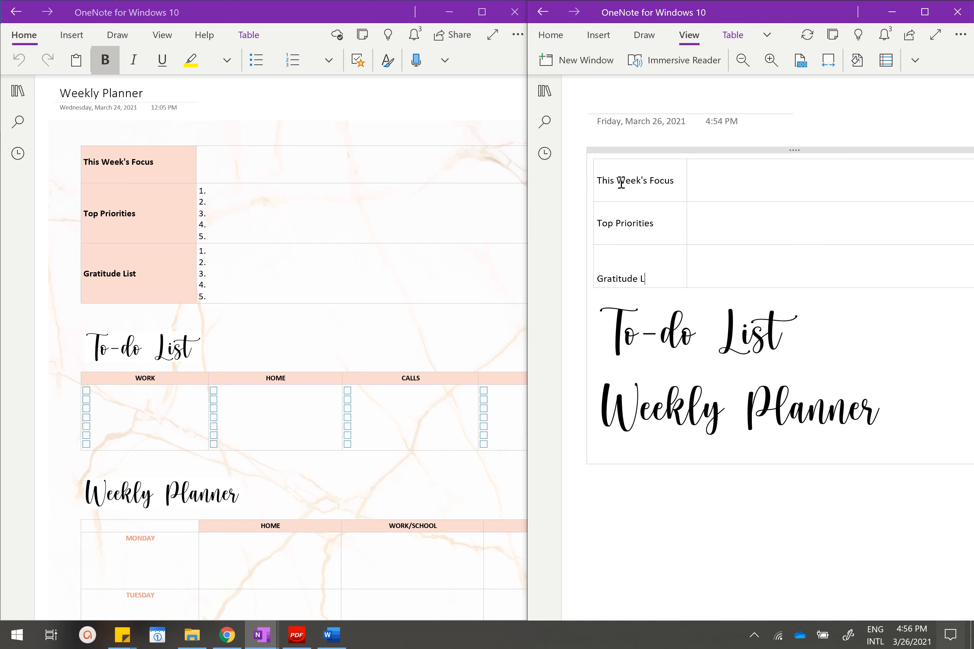
{"action": "key", "text": "Return"}
{"action": "key", "text": "Return"}
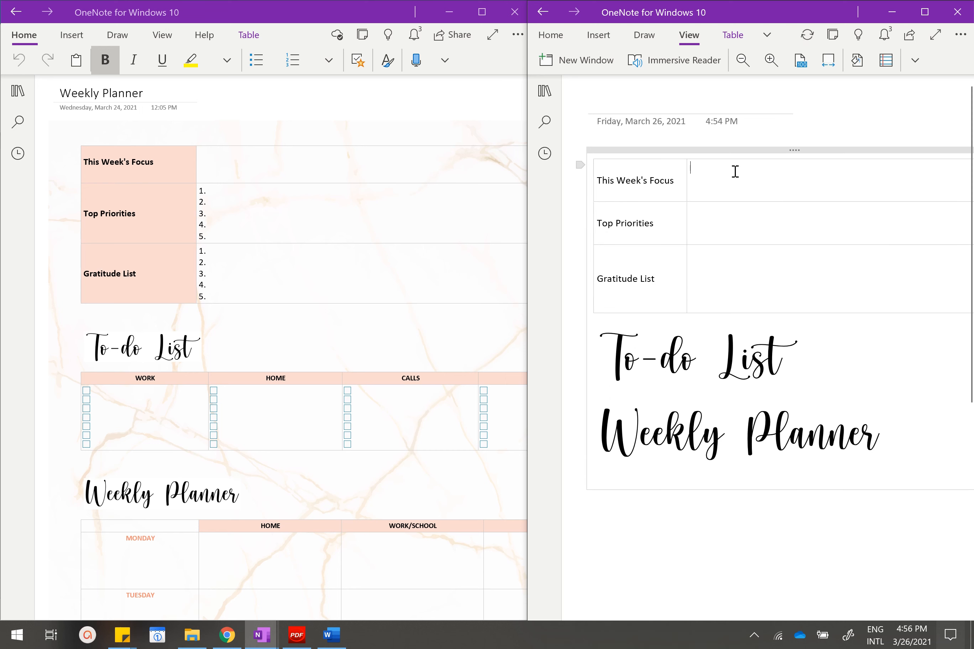
Number five lines from "1." to "5." in the cell beside Top Priorities.
{"action": "left_click", "coordinate": [705, 211]}
{"action": "key", "text": "BackSpace"}
{"action": "type", "text": "3."}
{"action": "key", "text": "Return"}
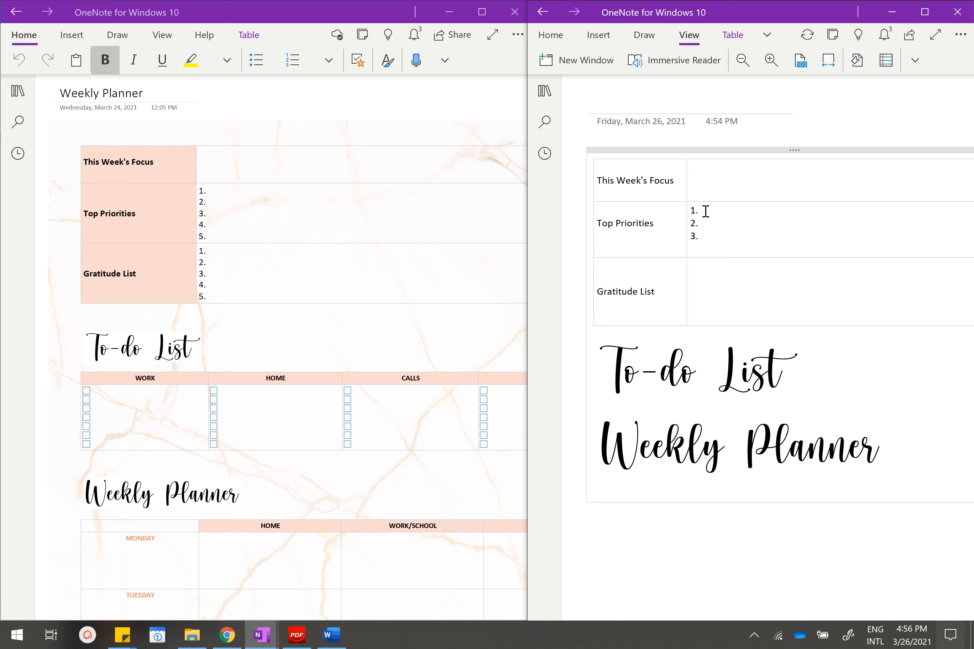
{"action": "type", "text": "4."}
{"action": "key", "text": "Return"}
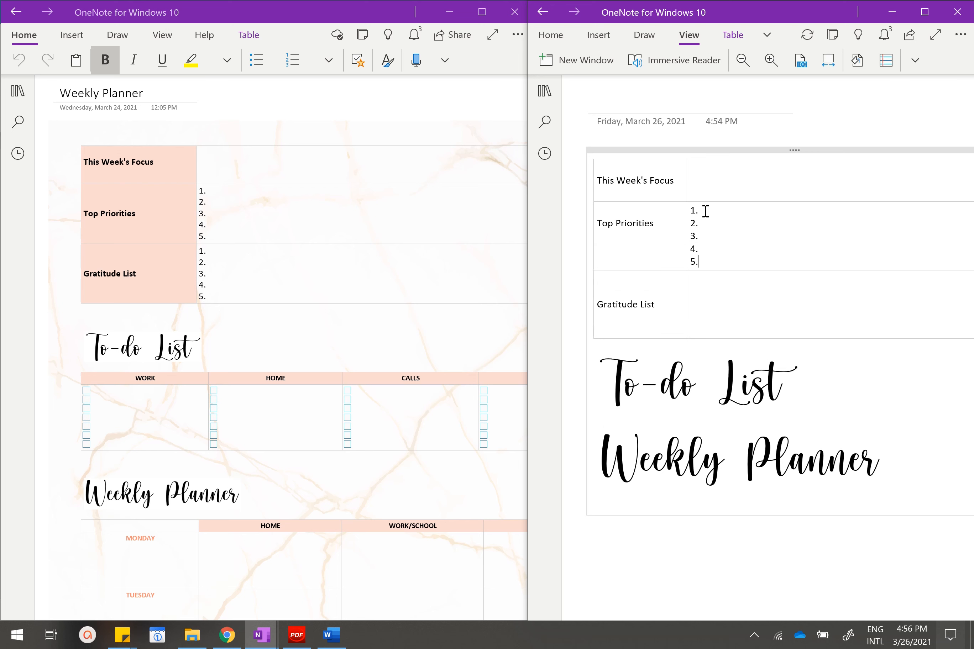
Copy the numbers 1 to 5 from the Top Priorities row into the cell beside Gratitude List.
{"action": "left_click_drag", "start_coordinate": [706, 211], "coordinate": [706, 270]}
{"action": "key", "text": "ctrl+c"}
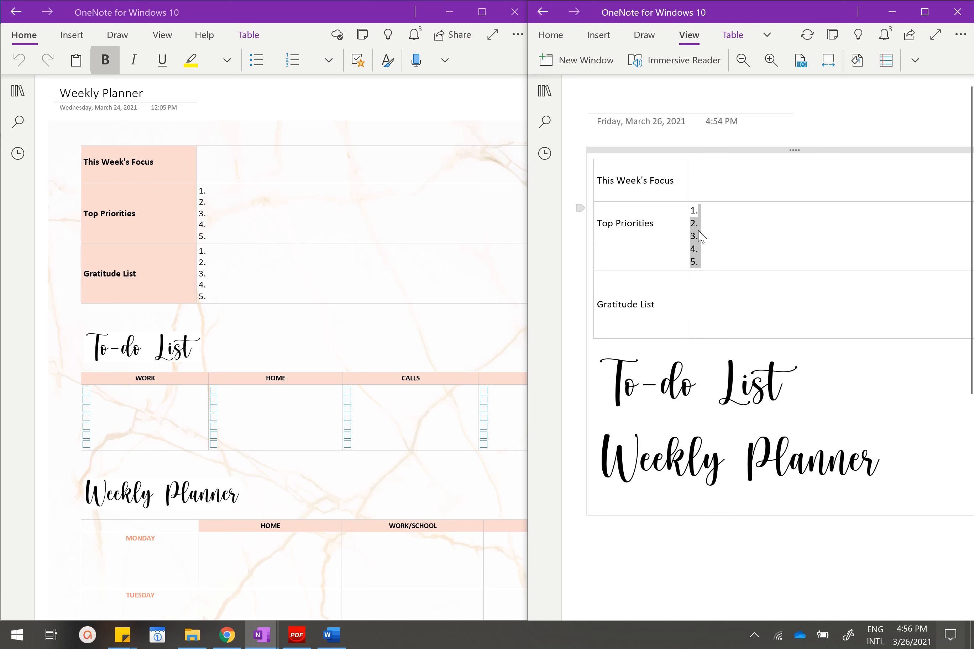
{"action": "left_click", "coordinate": [708, 279]}
{"action": "key", "text": "ctrl+v"}
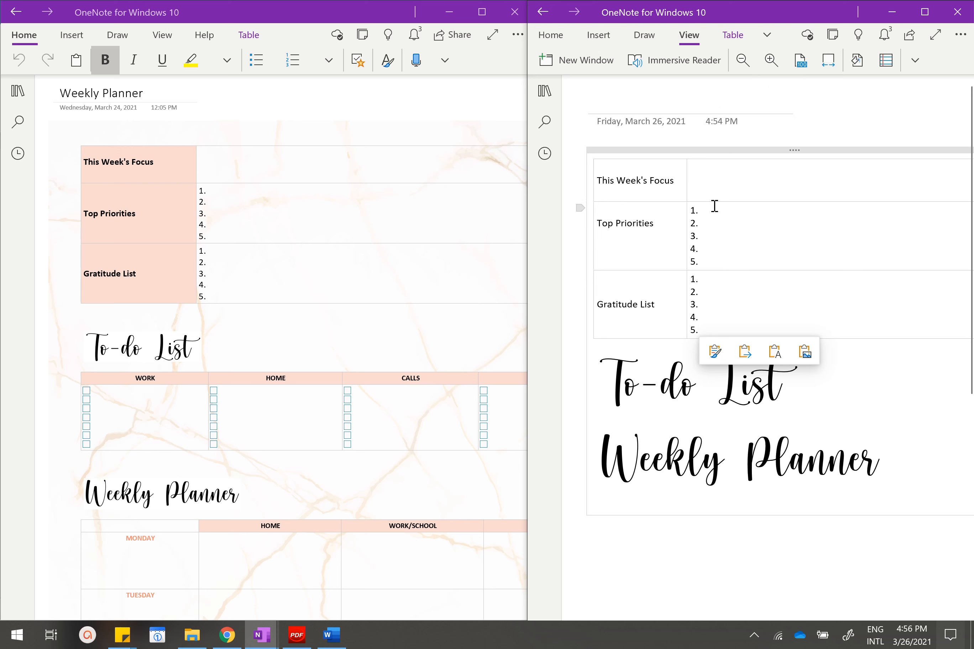
{"action": "left_click", "coordinate": [638, 180]}
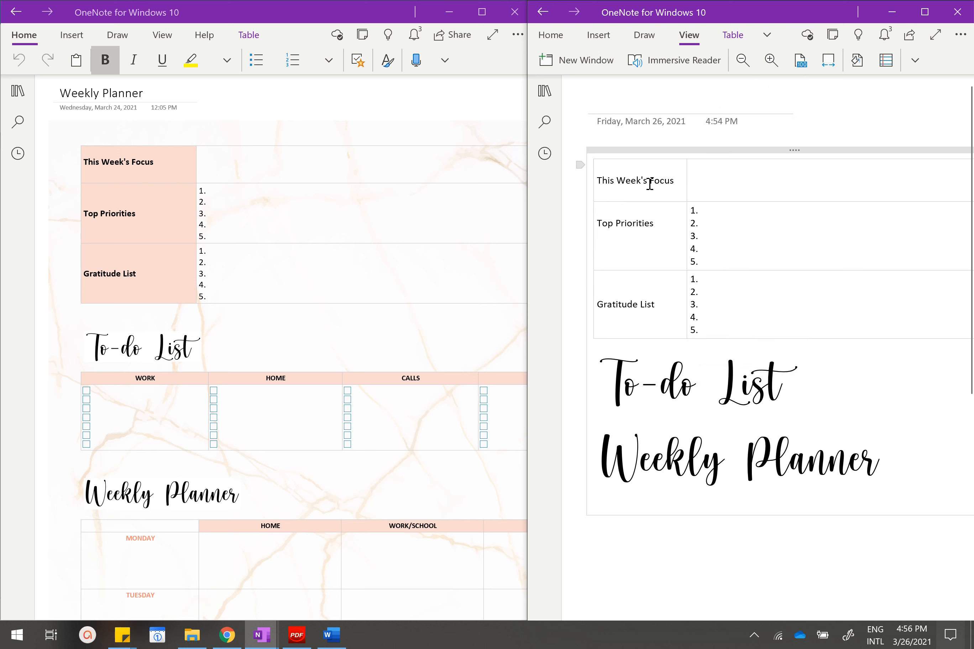
Make the "This Week's Focus" label in the table's first cell bold.
{"action": "double_click", "coordinate": [621, 183]}
{"action": "left_click", "coordinate": [672, 180]}
{"action": "left_click_drag", "start_coordinate": [679, 180], "coordinate": [598, 184]}
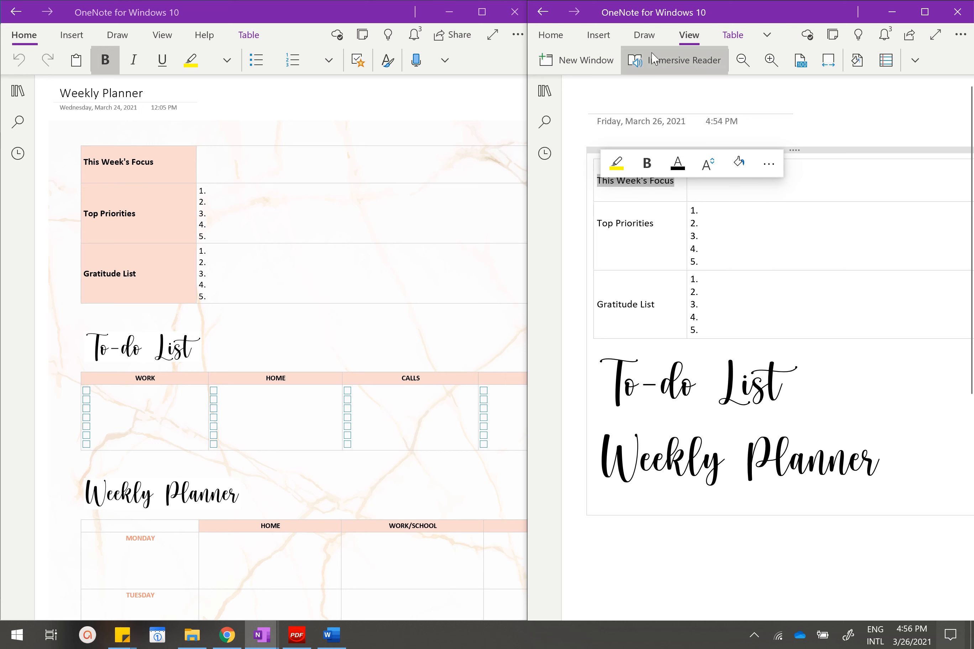
{"action": "left_click", "coordinate": [646, 163]}
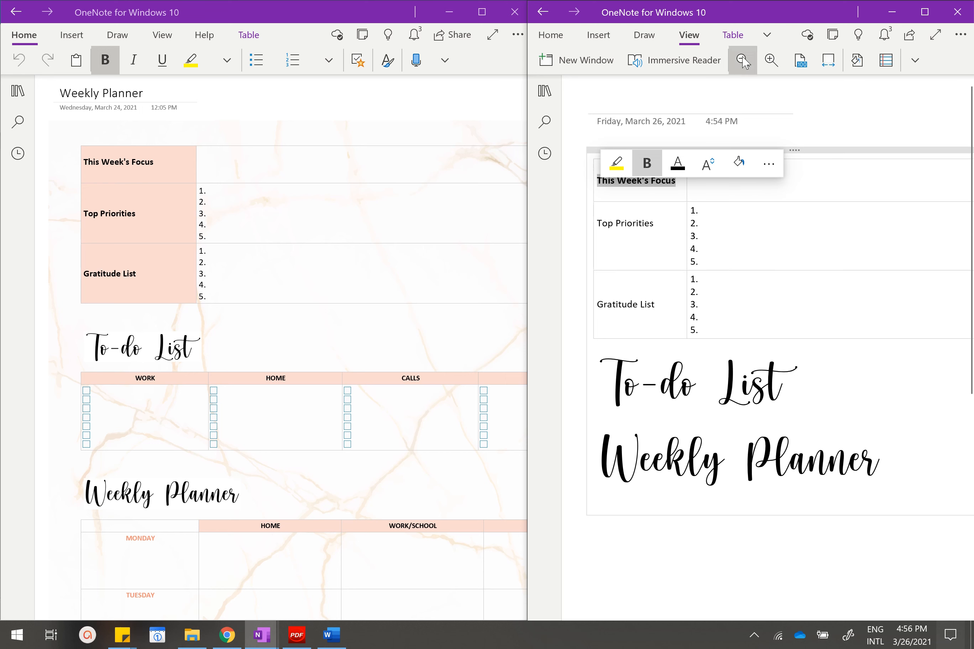
Enlarge the new planner's window to full screen and shade the "This Week's Focus" cell with Rose, Lighter 80%.
{"action": "left_click", "coordinate": [733, 35]}
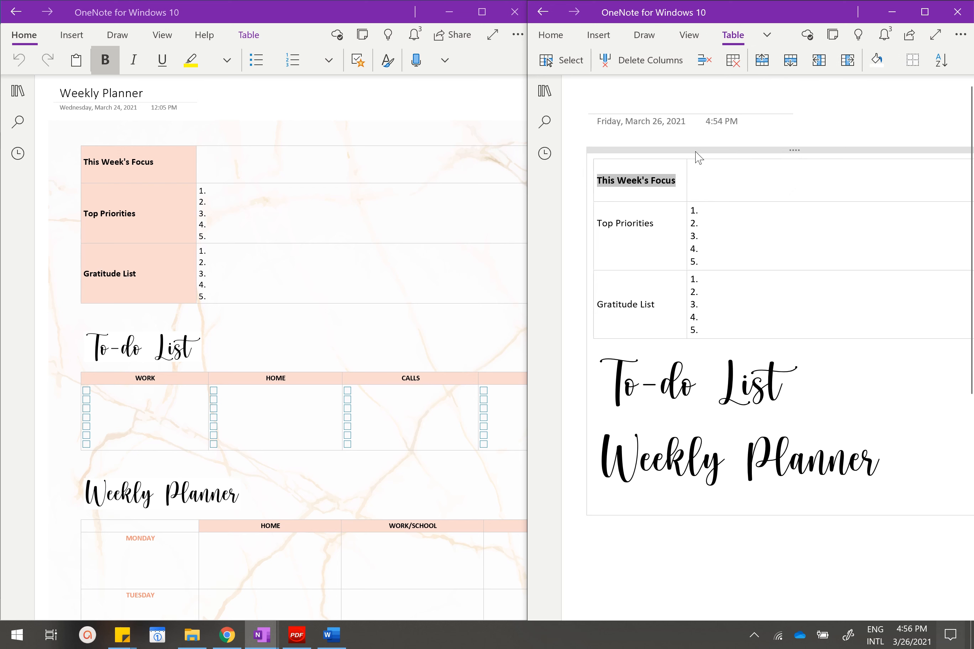
{"action": "left_click", "coordinate": [894, 63]}
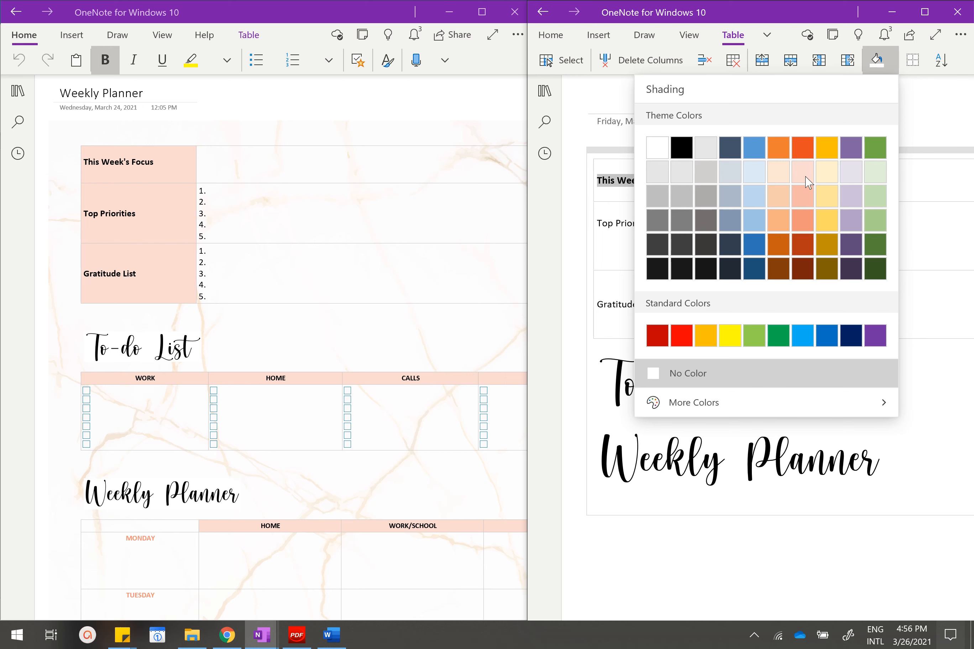
{"action": "left_click", "coordinate": [919, 14]}
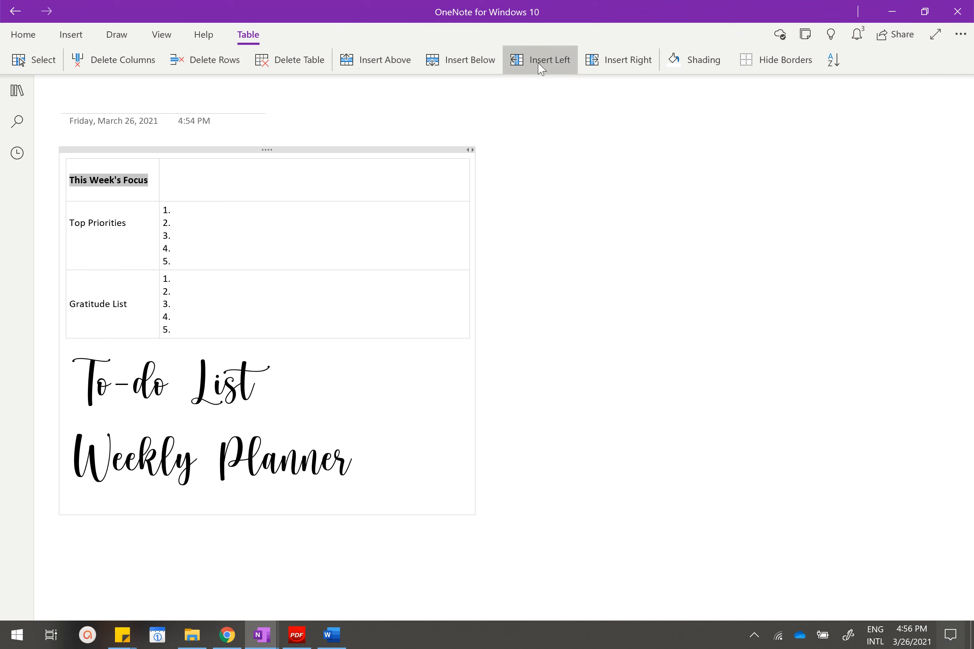
{"action": "left_click", "coordinate": [149, 178]}
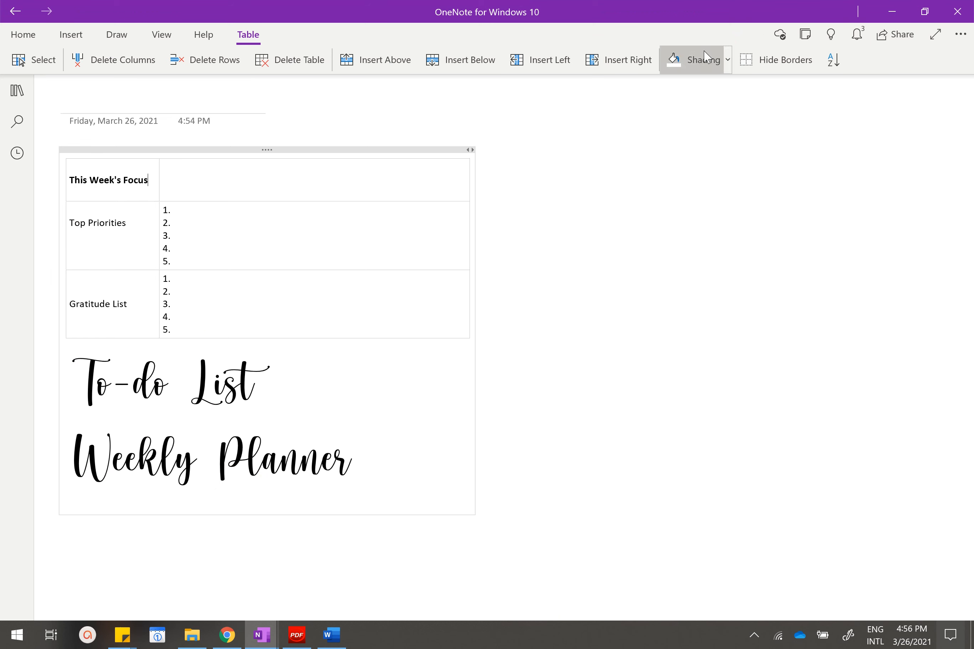
{"action": "left_click", "coordinate": [728, 59]}
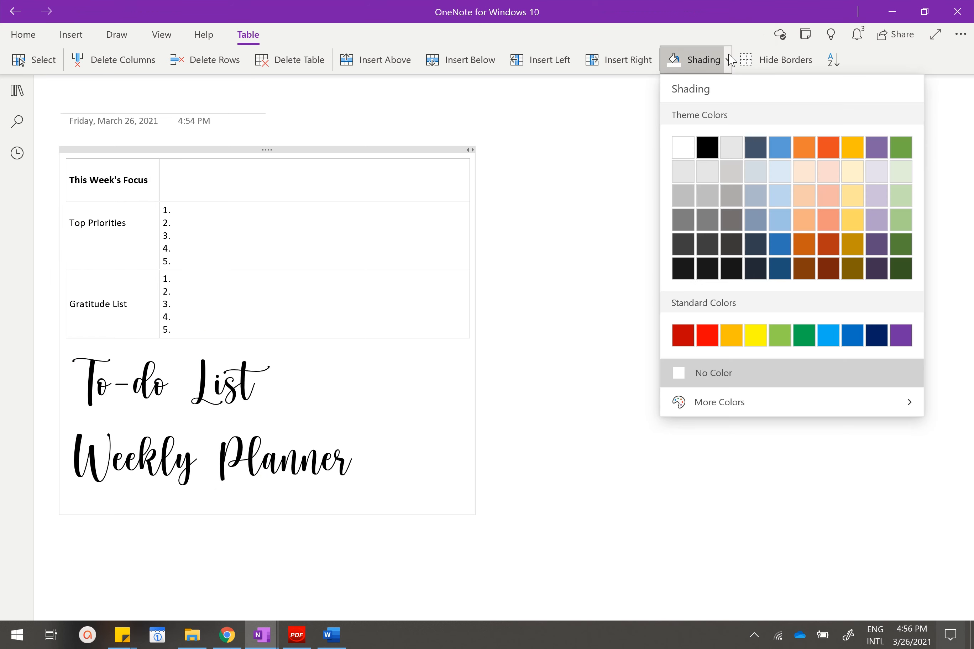
{"action": "left_click", "coordinate": [830, 173]}
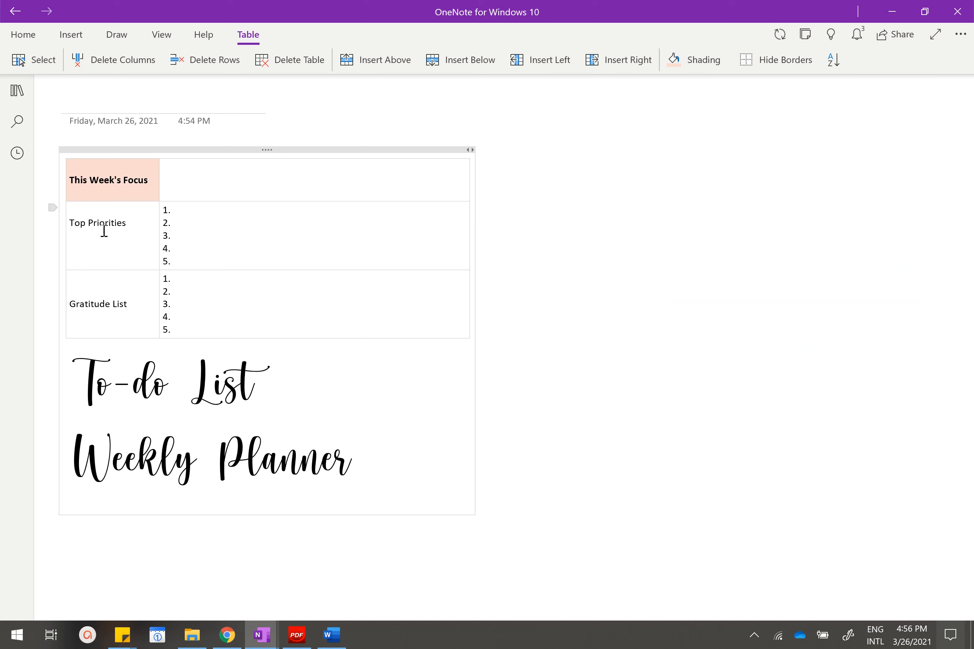
Apply the same Rose, Lighter 80% shading to the Top Priorities and Gratitude List cells.
{"action": "left_click", "coordinate": [691, 63]}
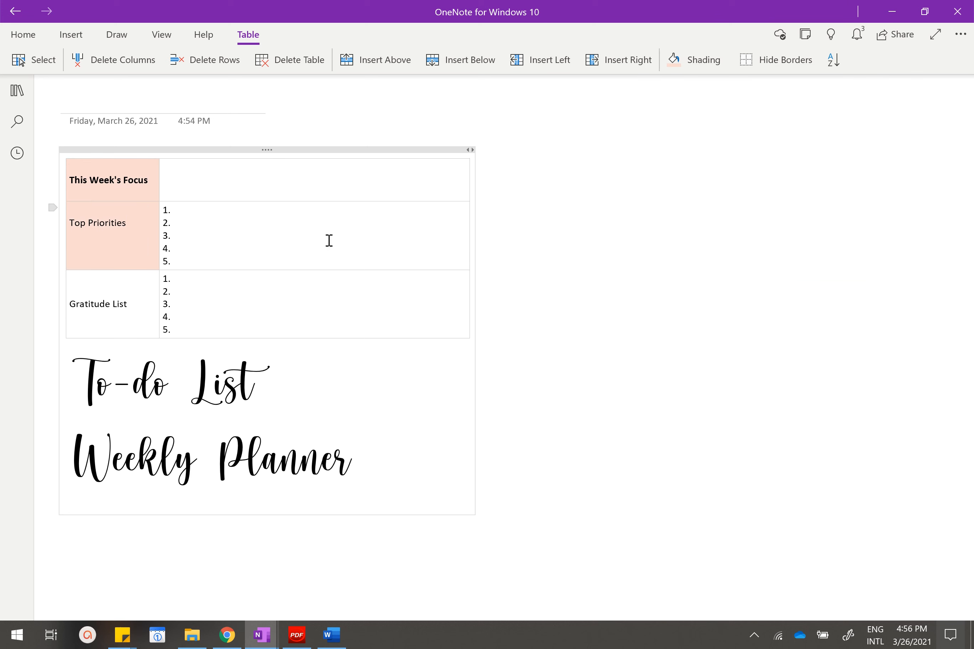
{"action": "left_click", "coordinate": [139, 300]}
{"action": "left_click", "coordinate": [673, 62]}
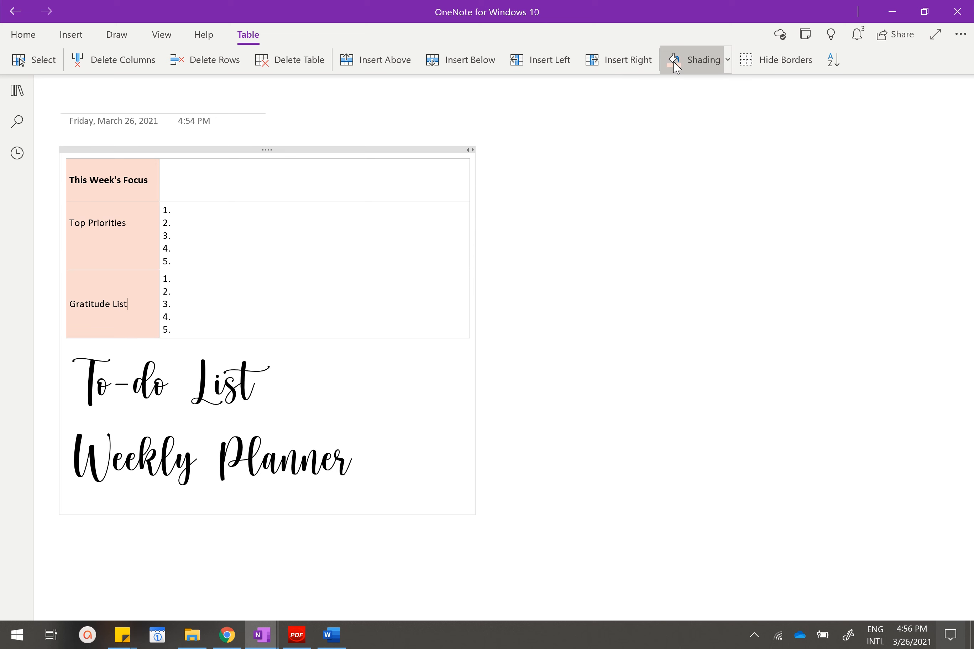
Add another blank line above "Top Priorities" and make the "Top Priorities" and "Gratitude List" labels bold.
{"action": "left_click", "coordinate": [72, 209]}
{"action": "key", "text": "Return"}
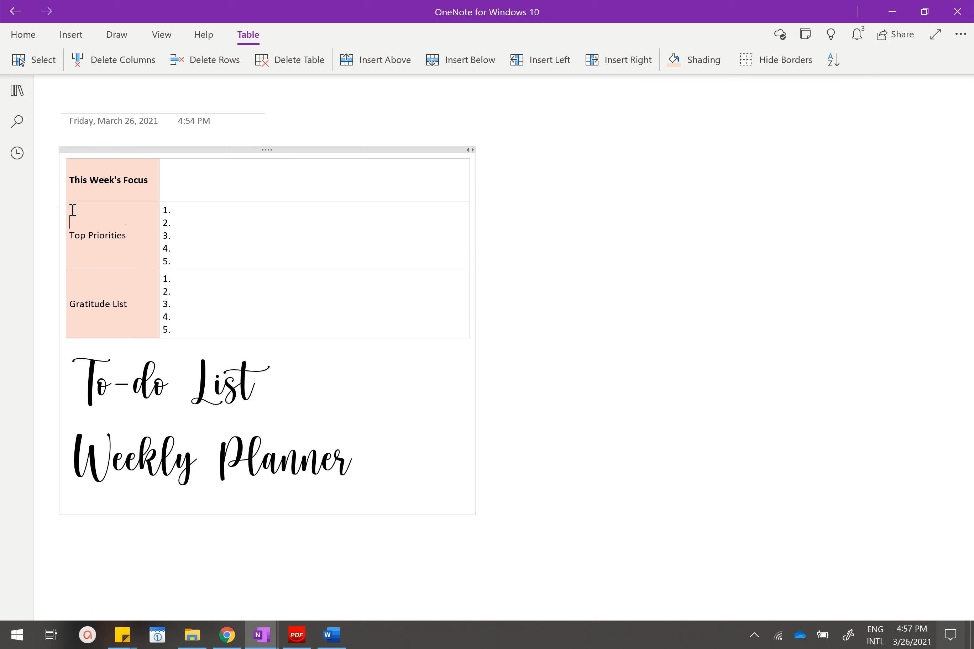
{"action": "left_click_drag", "start_coordinate": [148, 249], "coordinate": [70, 237]}
{"action": "left_click", "coordinate": [121, 222]}
{"action": "left_click_drag", "start_coordinate": [130, 302], "coordinate": [74, 303]}
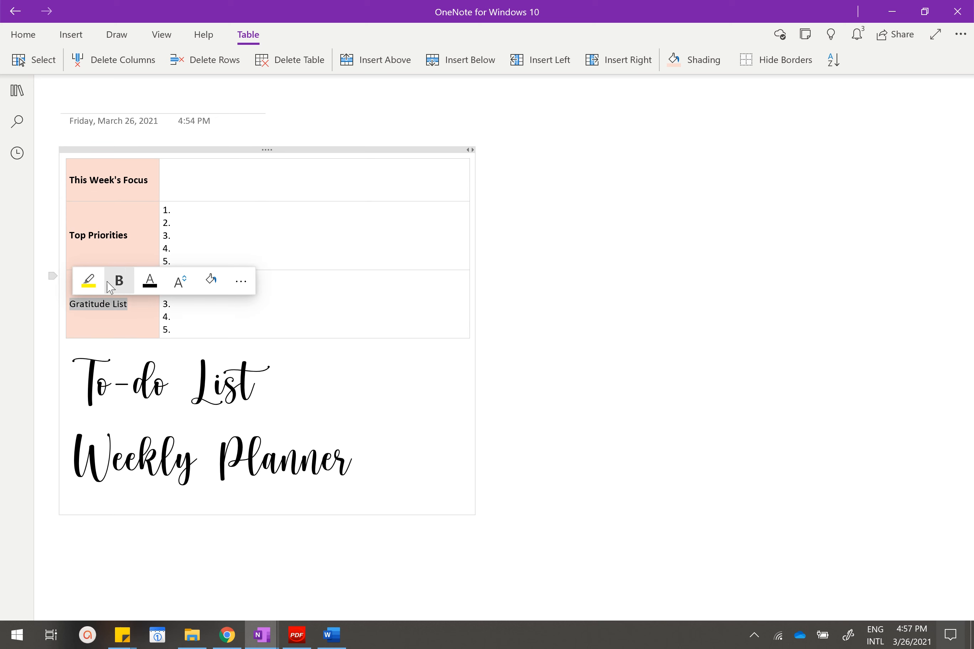
{"action": "left_click", "coordinate": [118, 278]}
Widen the note container and both columns of the focus, priorities and gratitude table.
{"action": "left_click", "coordinate": [201, 235]}
{"action": "left_click_drag", "start_coordinate": [471, 150], "coordinate": [552, 150]}
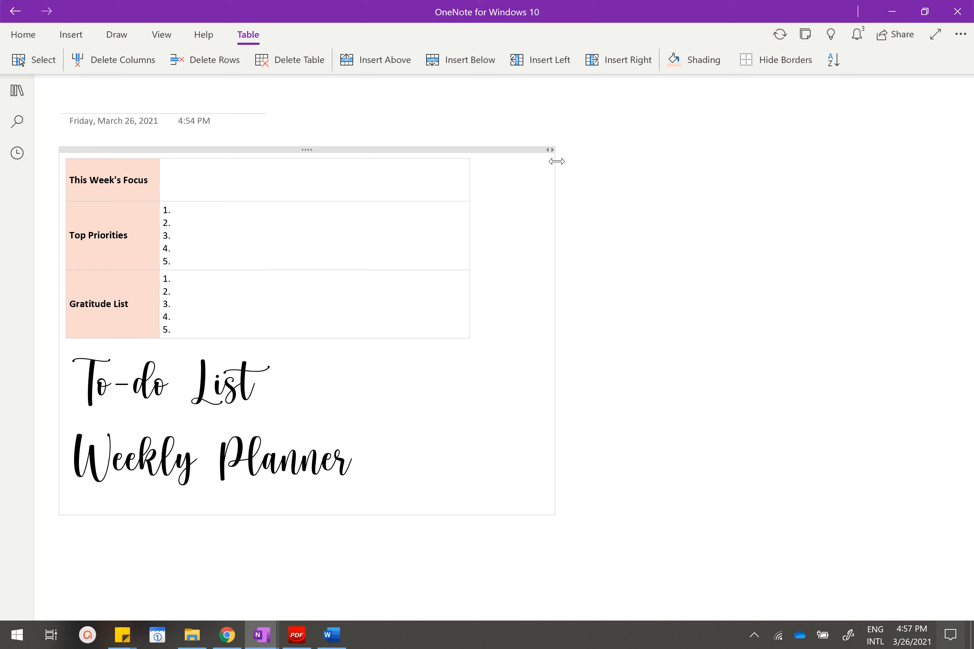
{"action": "left_click_drag", "start_coordinate": [469, 192], "coordinate": [534, 191]}
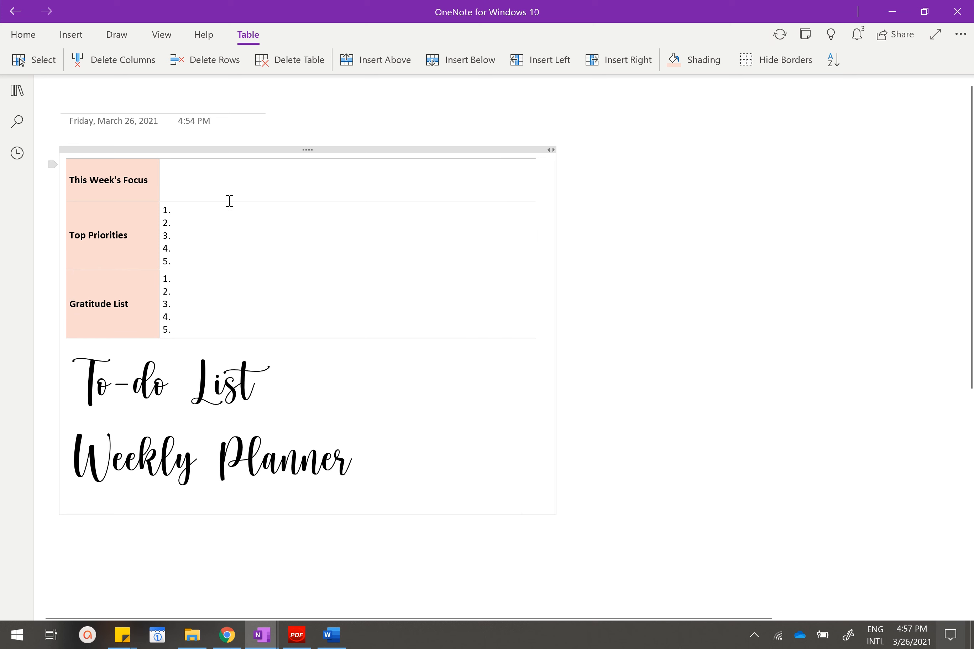
{"action": "left_click_drag", "start_coordinate": [160, 212], "coordinate": [180, 213]}
{"action": "left_click", "coordinate": [312, 372]}
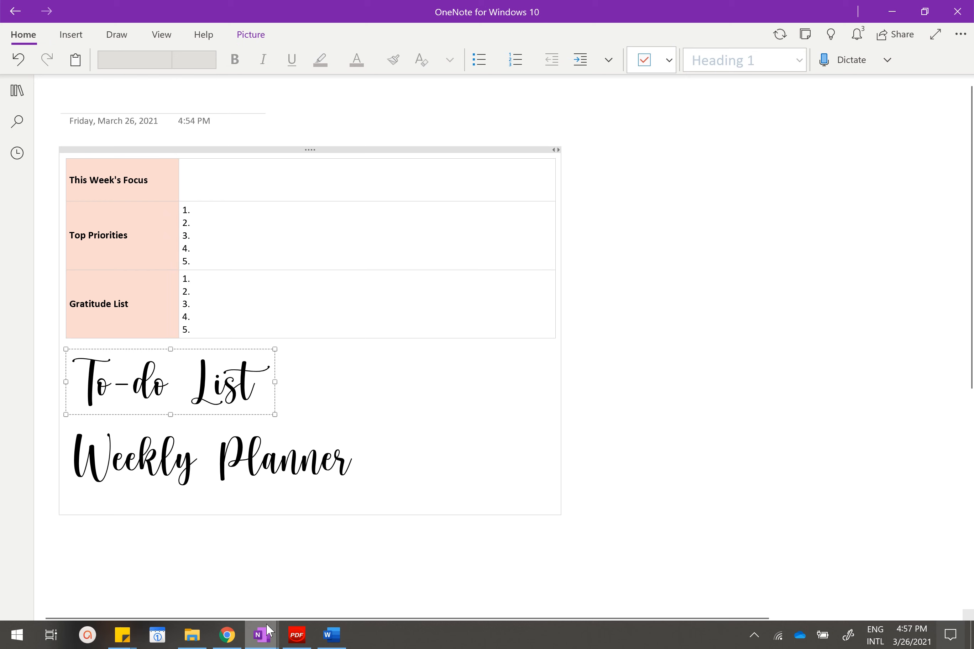
Bring up the finished planner example, widen its window and examine the To-do List table's columns and layout.
{"action": "left_click", "coordinate": [260, 634]}
{"action": "left_click", "coordinate": [323, 576]}
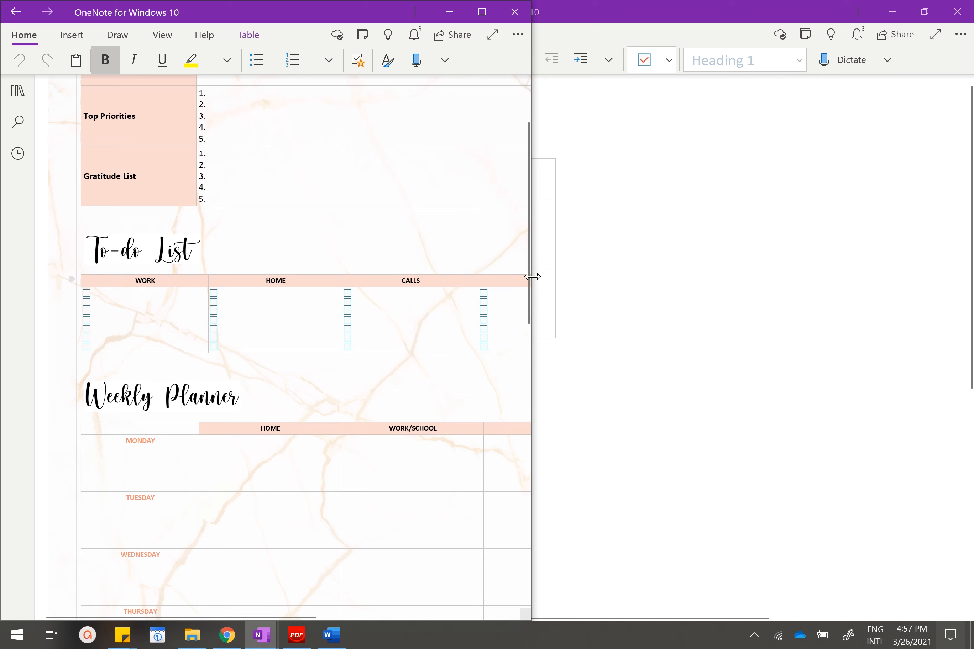
{"action": "left_click_drag", "start_coordinate": [532, 276], "coordinate": [702, 298]}
{"action": "scroll", "coordinate": [225, 289], "scroll_direction": "down", "scroll_amount": 2}
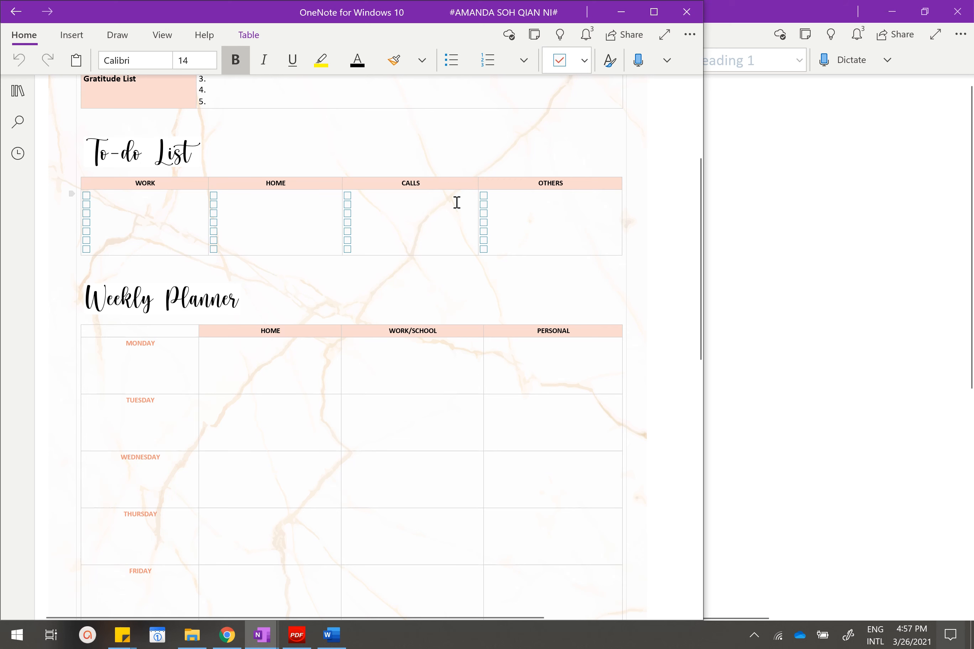
{"action": "left_click", "coordinate": [793, 207]}
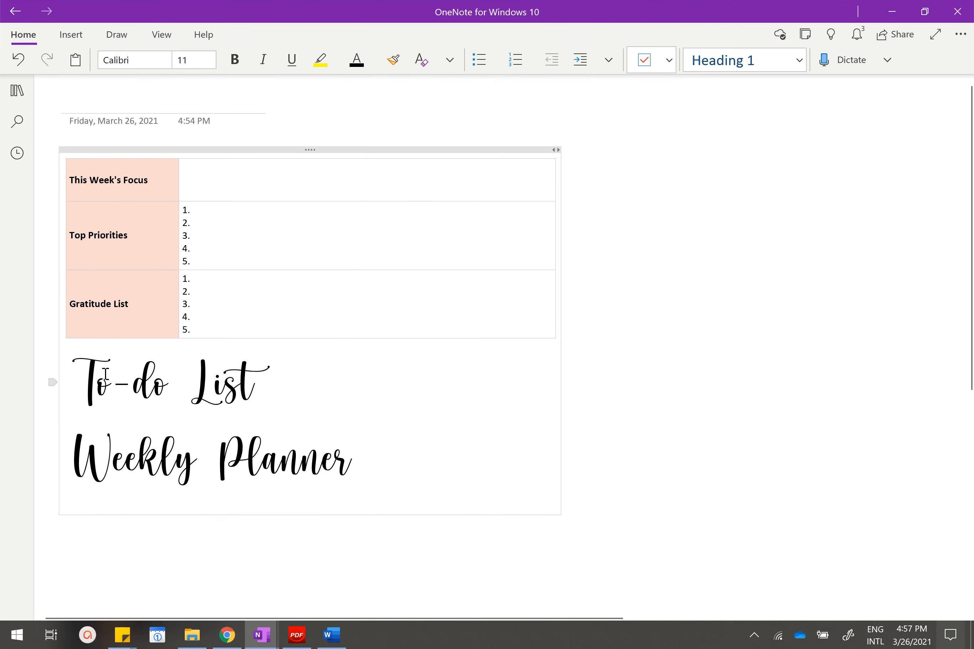
Add a line below the To-do List heading and insert a 4 x 2 table there.
{"action": "left_click", "coordinate": [193, 372]}
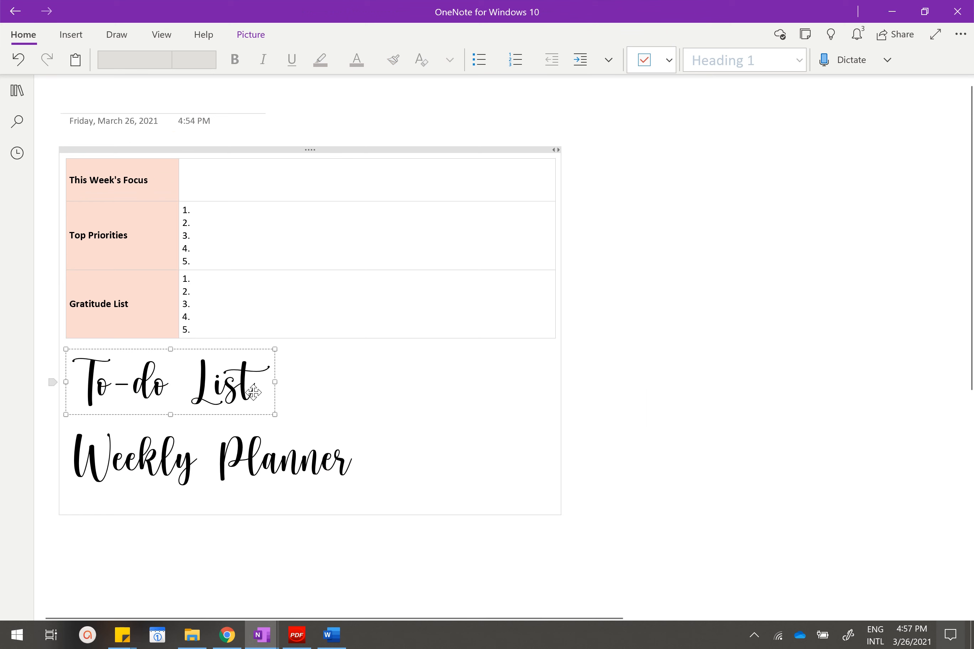
{"action": "left_click", "coordinate": [354, 408]}
{"action": "key", "text": "Return"}
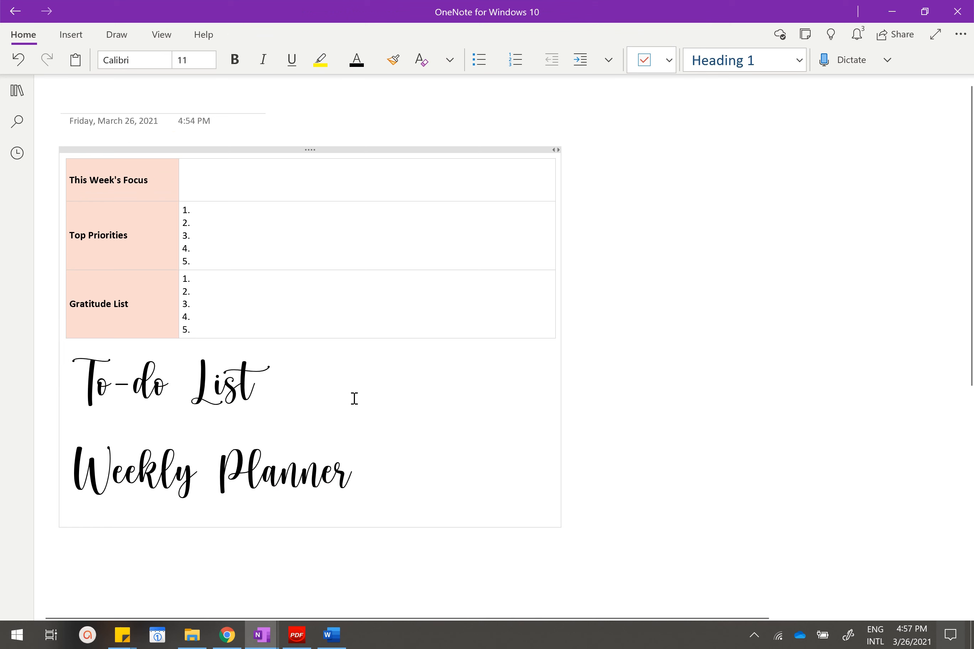
{"action": "left_click", "coordinate": [69, 35]}
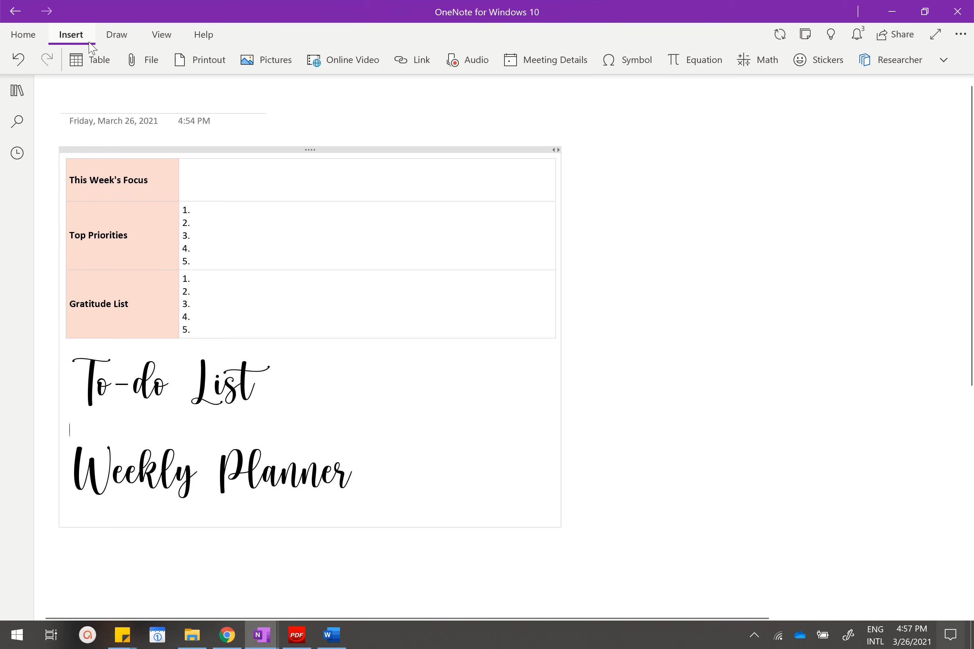
{"action": "left_click", "coordinate": [104, 63]}
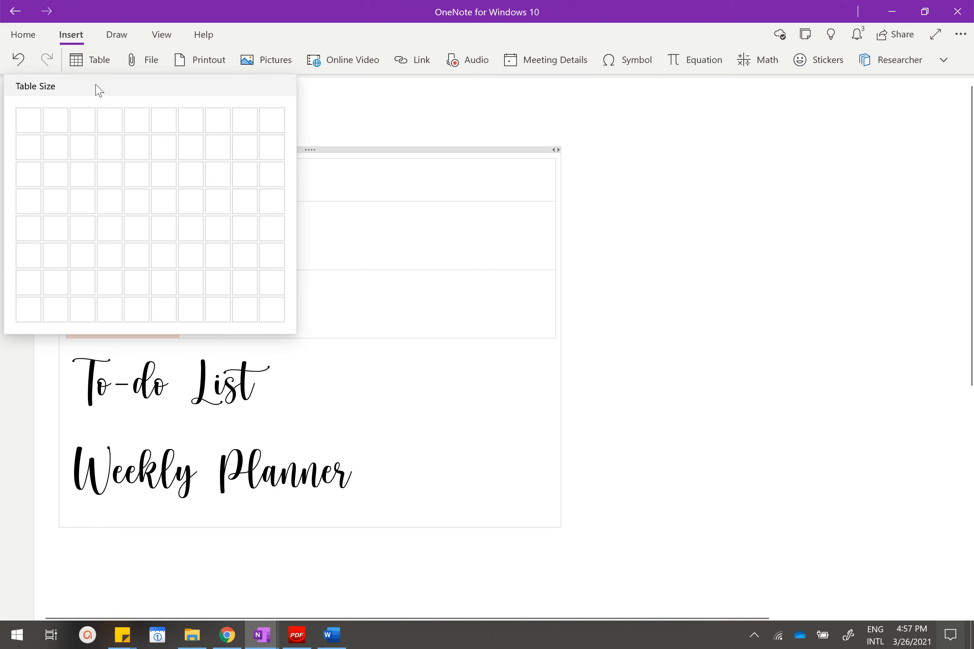
{"action": "left_click", "coordinate": [105, 149]}
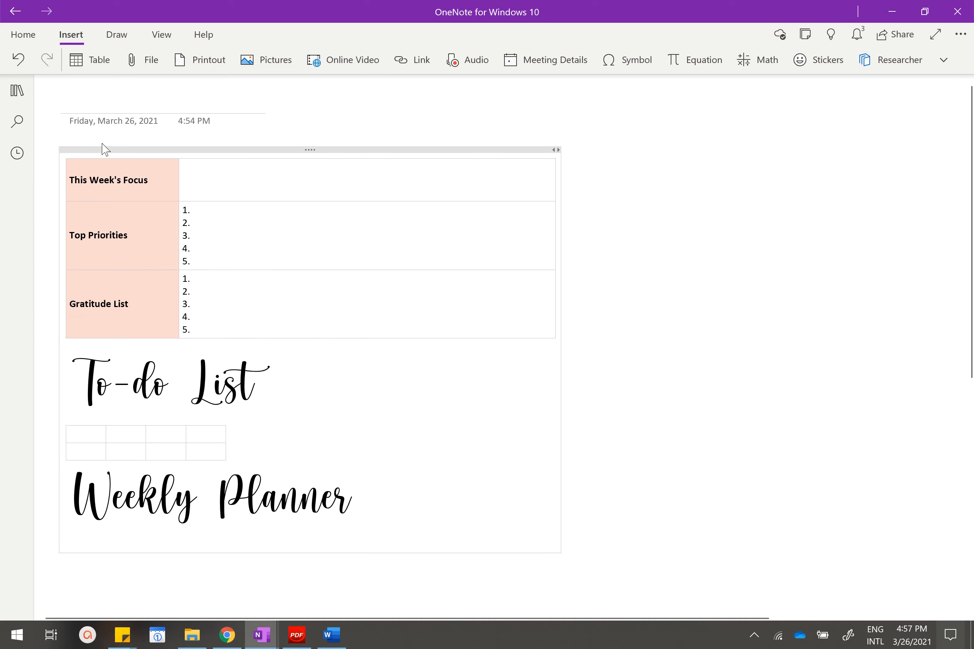
Fill the new table's header row with WORK, HOME/SCHOOL, CALLS and OTHERS.
{"action": "type", "text": "WORK"}
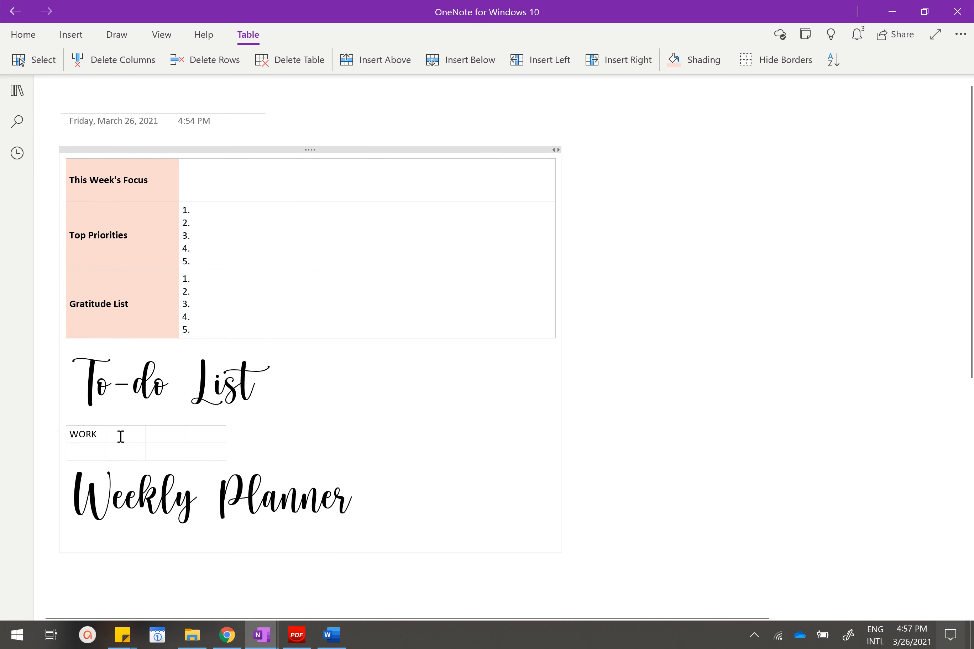
{"action": "left_click", "coordinate": [121, 436]}
{"action": "type", "text": "HOME/SCHOOL CALLS "}
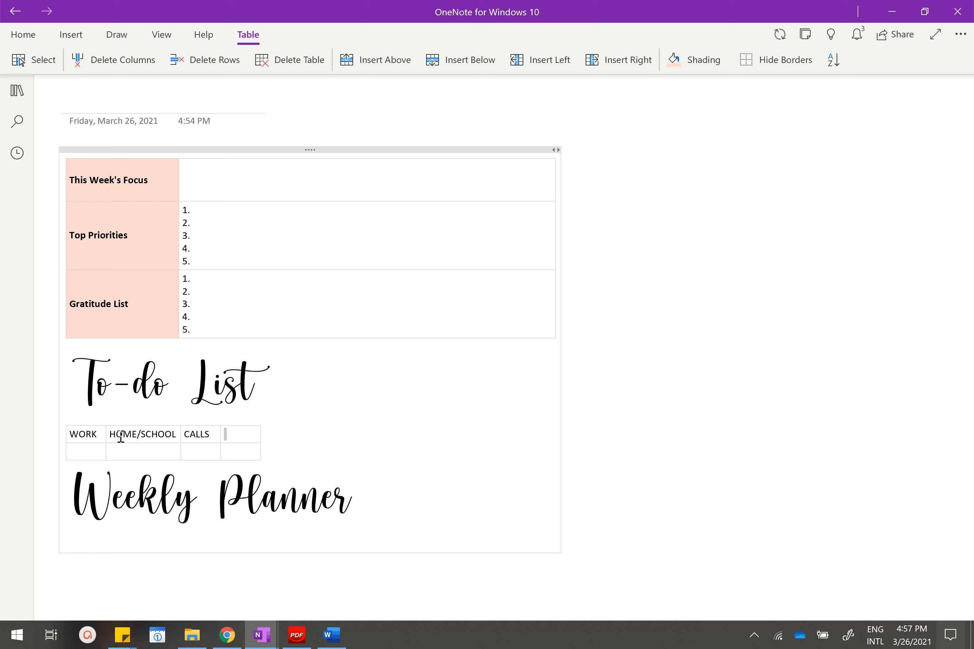
{"action": "type", "text": "OTHERS"}
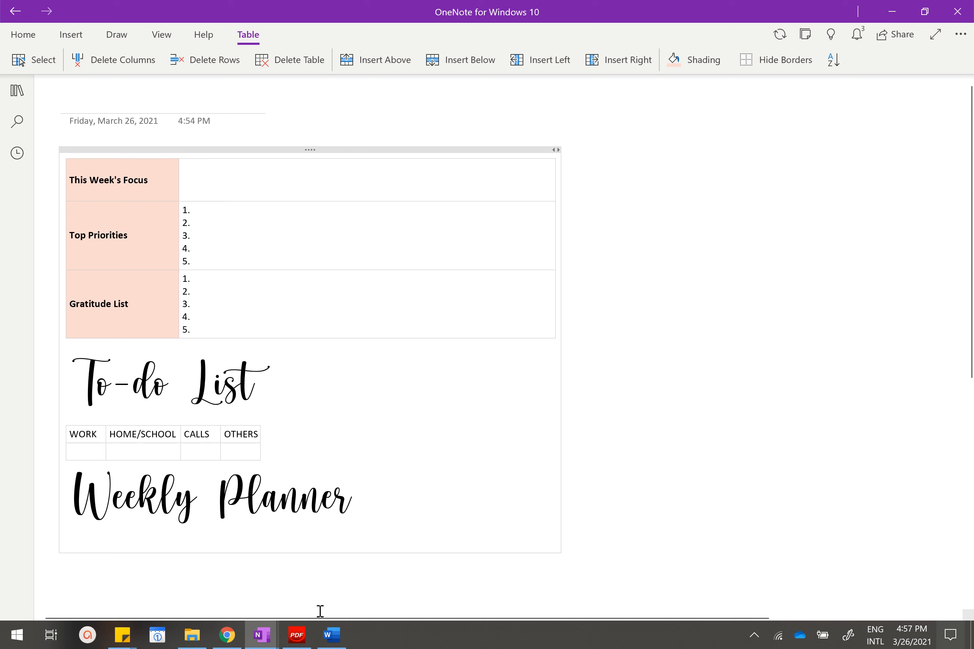
Check the finished example's To-do List headers and shorten the second column header to HOME.
{"action": "mouse_move", "coordinate": [260, 635]}
{"action": "left_click", "coordinate": [324, 563]}
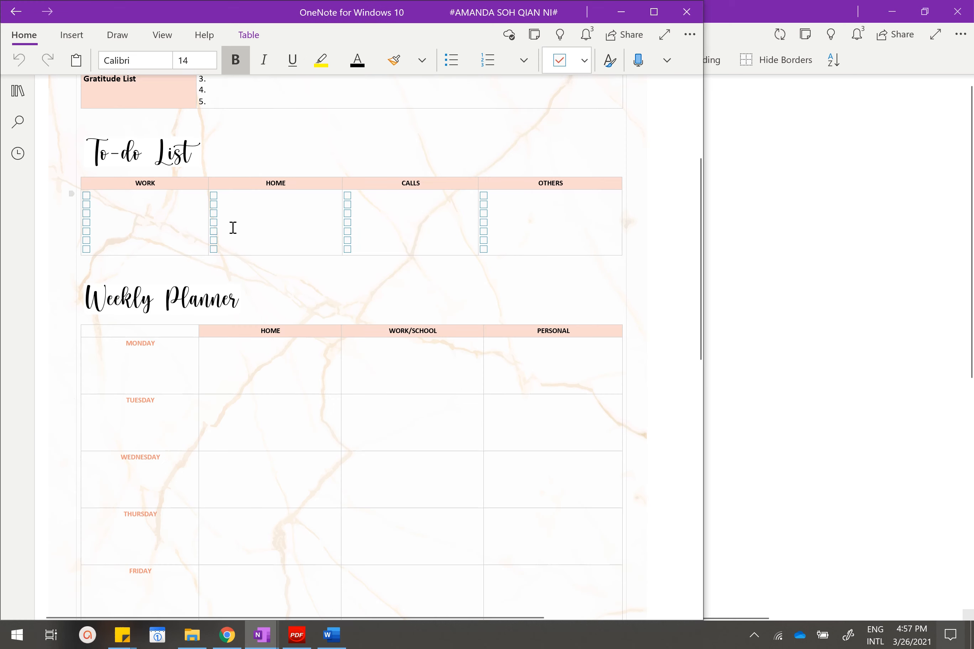
{"action": "left_click", "coordinate": [621, 12]}
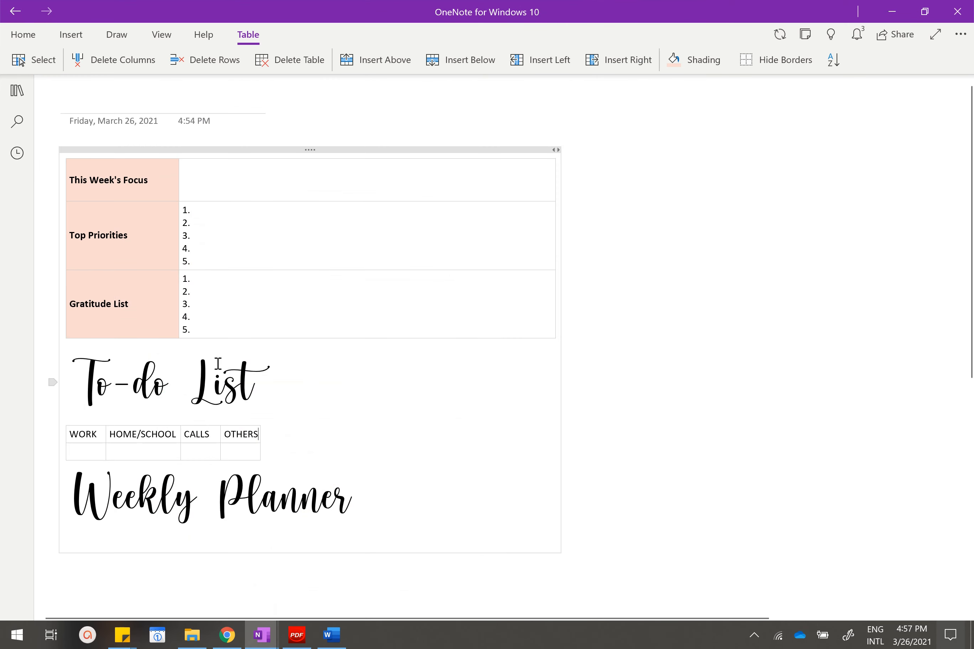
{"action": "double_click", "coordinate": [161, 436]}
{"action": "key", "text": "BackSpace"}
{"action": "key", "text": "BackSpace"}
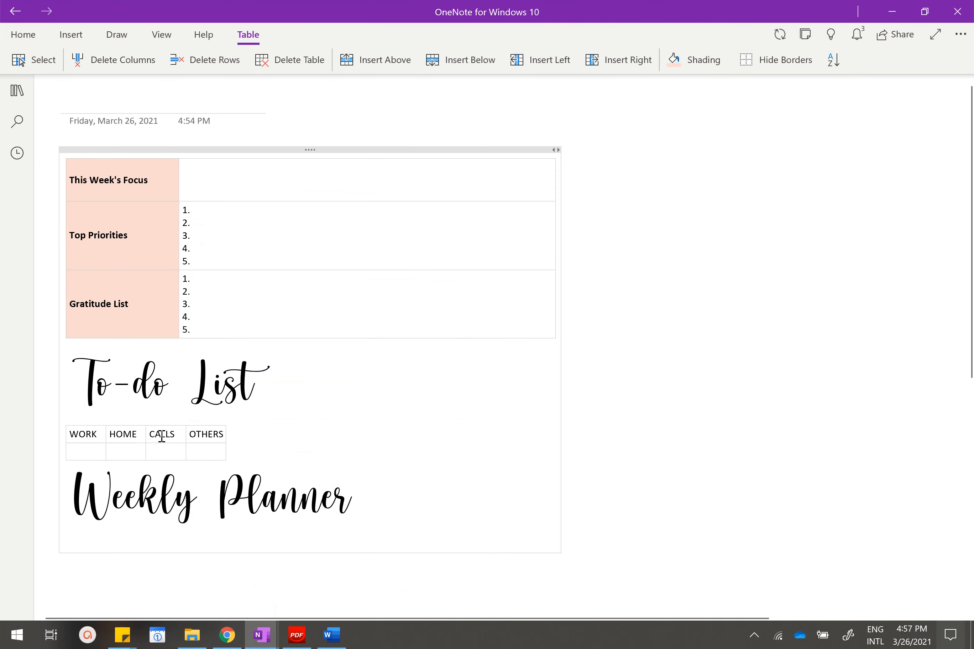
Format the To-do List table's header row as bold, centred text with the Rose, Lighter 80% shading.
{"action": "left_click_drag", "start_coordinate": [202, 436], "coordinate": [81, 434]}
{"action": "left_click", "coordinate": [137, 416]}
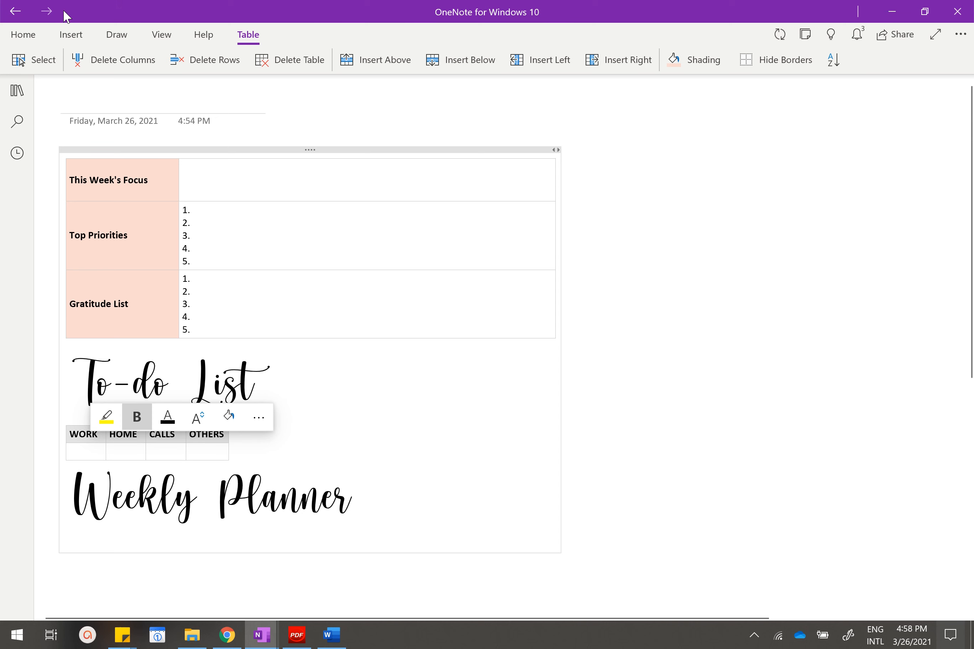
{"action": "left_click", "coordinate": [31, 36]}
{"action": "left_click", "coordinate": [609, 59]}
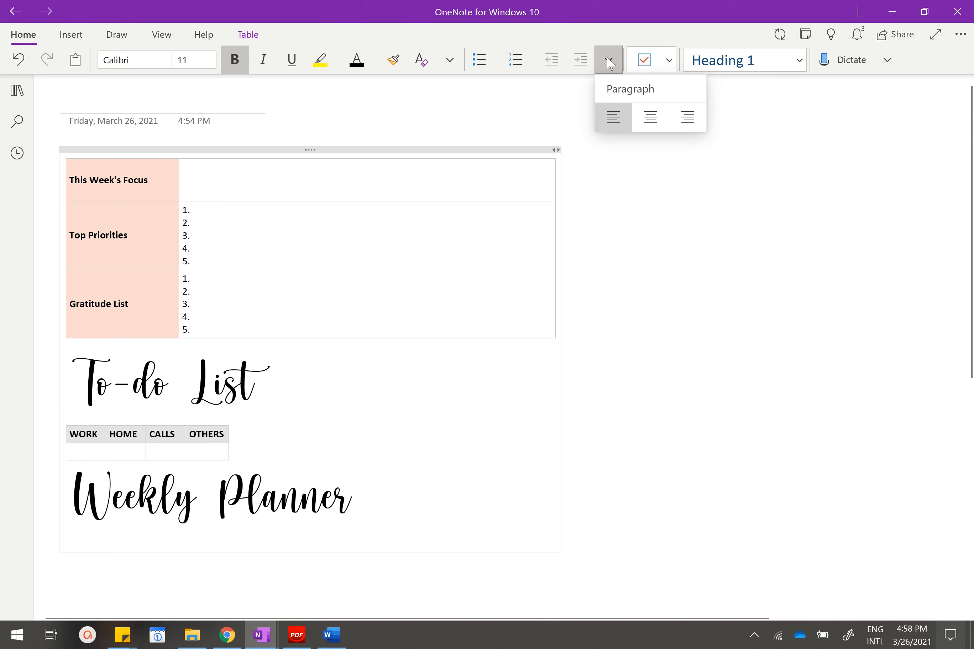
{"action": "left_click", "coordinate": [648, 120]}
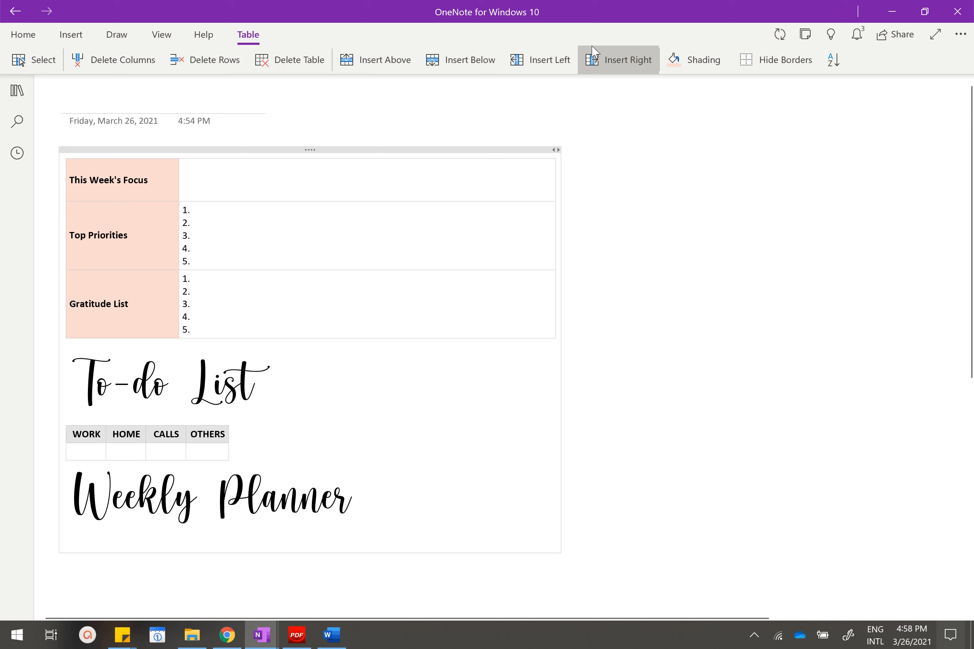
{"action": "left_click", "coordinate": [690, 71]}
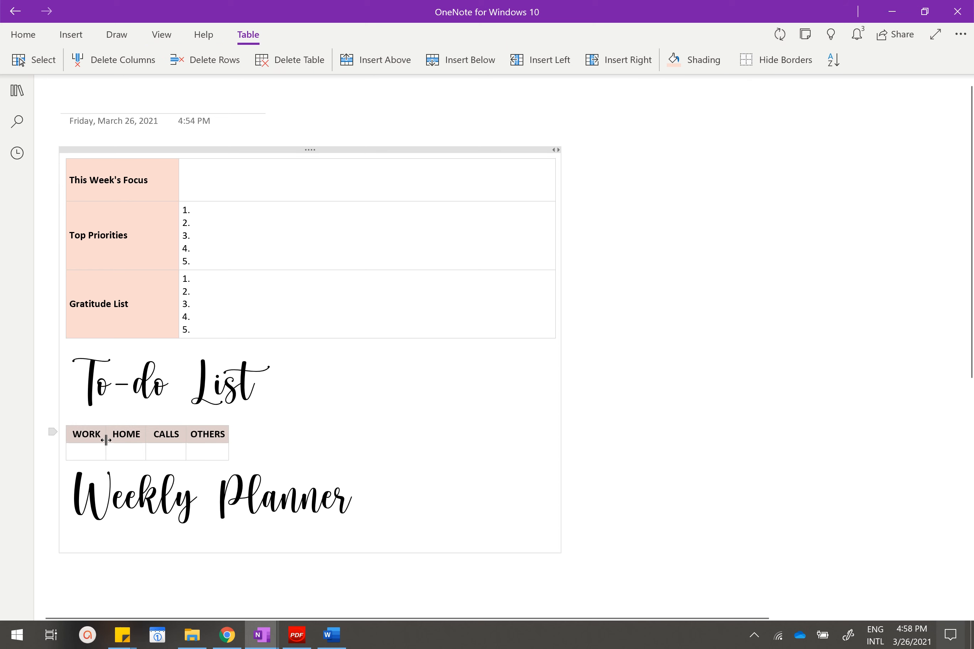
Widen the To-do List table's four columns to roughly even widths, spanning the width of the table above.
{"action": "left_click_drag", "start_coordinate": [106, 434], "coordinate": [539, 431]}
{"action": "left_click_drag", "start_coordinate": [405, 441], "coordinate": [409, 439]}
{"action": "left_click_drag", "start_coordinate": [286, 438], "coordinate": [296, 437]}
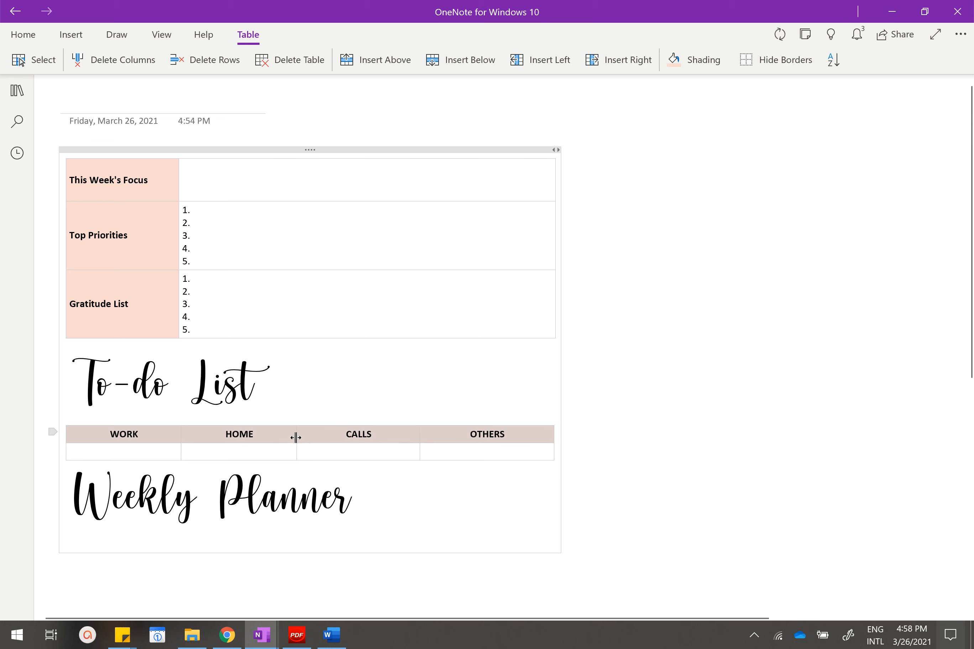
Add several blank lines to the empty cell under WORK in the To-do List table.
{"action": "left_click", "coordinate": [87, 449]}
{"action": "scroll", "coordinate": [265, 353], "scroll_direction": "down", "scroll_amount": 2}
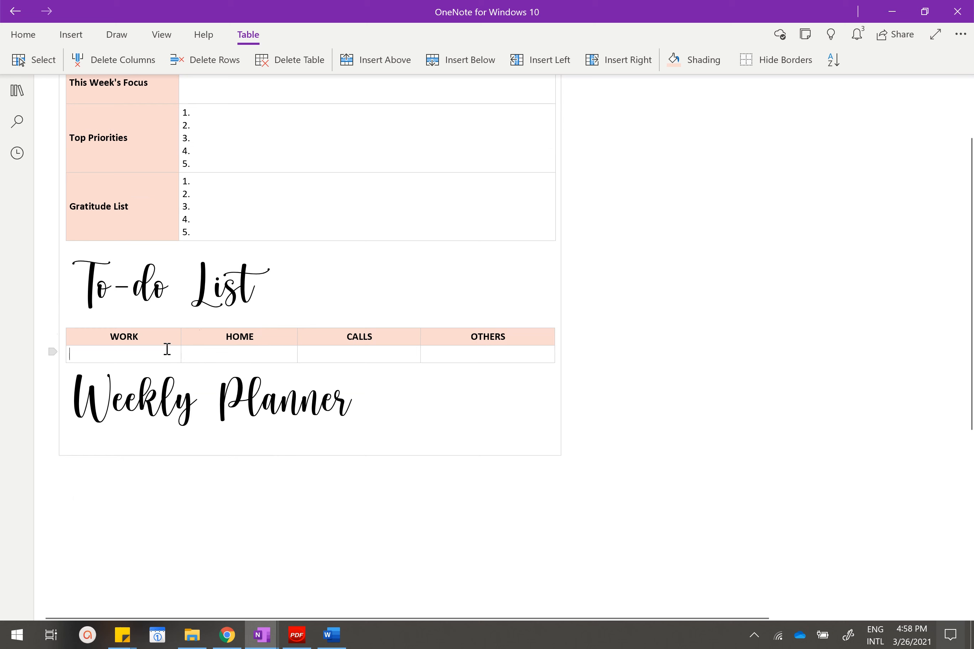
{"action": "scroll", "coordinate": [304, 272], "scroll_direction": "down", "scroll_amount": 2}
{"action": "scroll", "coordinate": [300, 274], "scroll_direction": "up", "scroll_amount": 4}
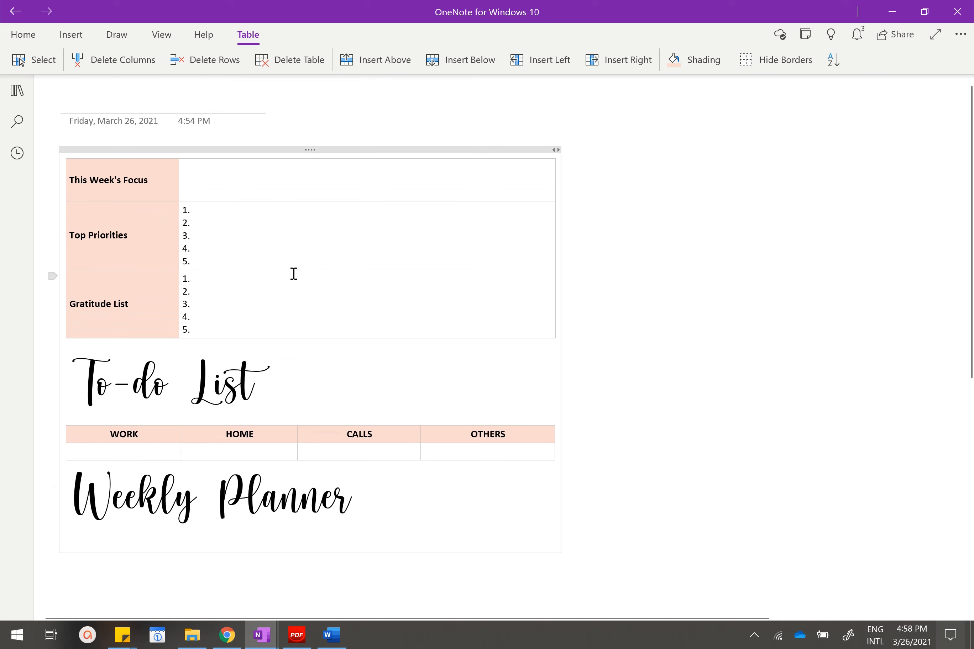
{"action": "scroll", "coordinate": [294, 274], "scroll_direction": "down", "scroll_amount": 7}
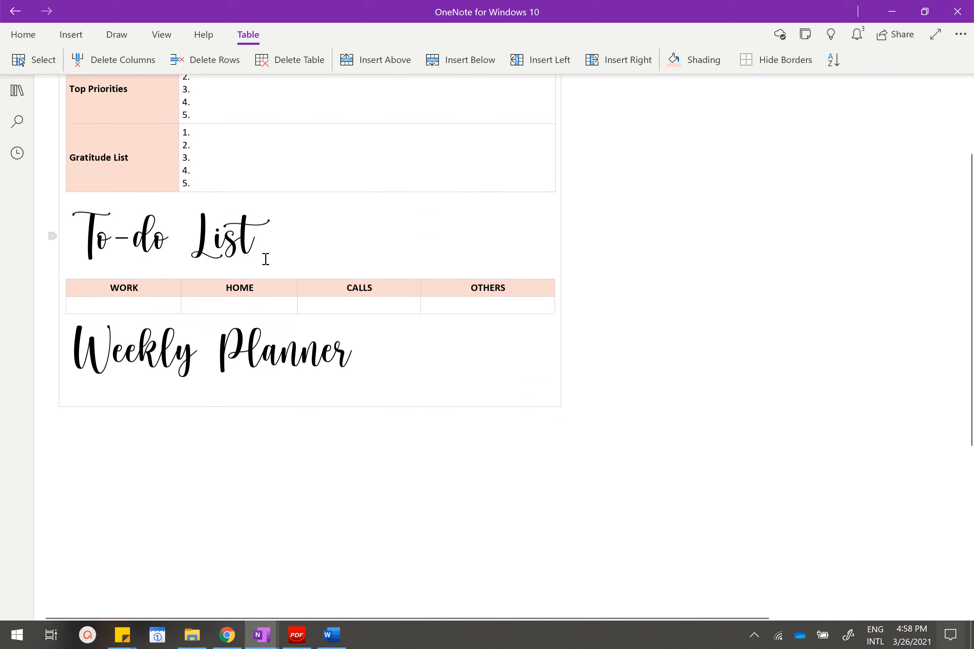
{"action": "scroll", "coordinate": [225, 176], "scroll_direction": "up", "scroll_amount": 5}
{"action": "key", "text": "Return"}
{"action": "key", "text": "Return"}
{"action": "key", "text": "Return"}
{"action": "key", "text": "Return"}
{"action": "key", "text": "Return"}
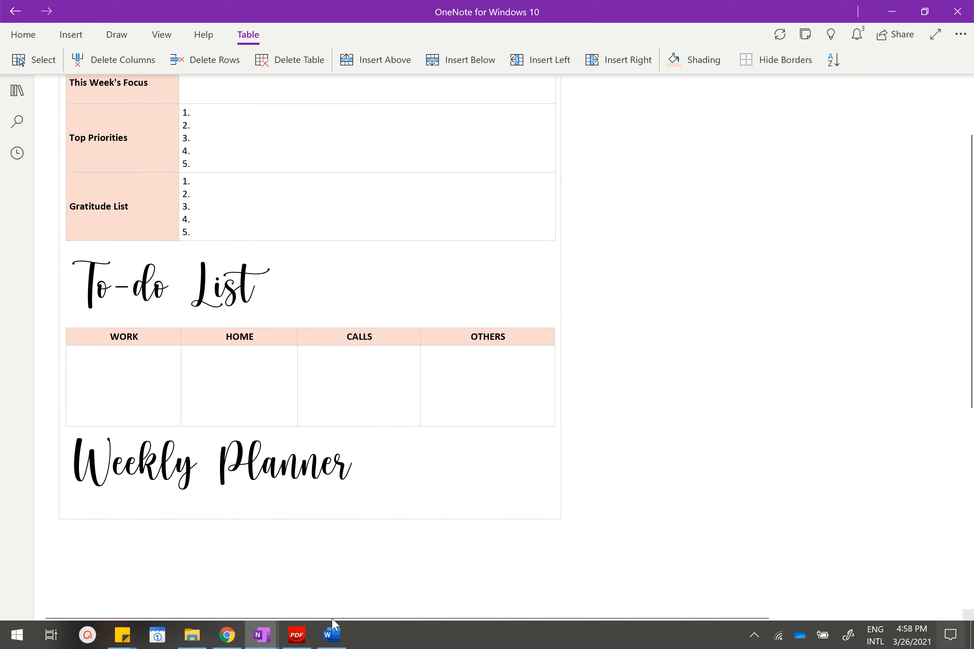
Copy the seven to-do checkboxes from the WORK column in the finished example's To-do List table.
{"action": "mouse_move", "coordinate": [261, 635]}
{"action": "left_click", "coordinate": [331, 572]}
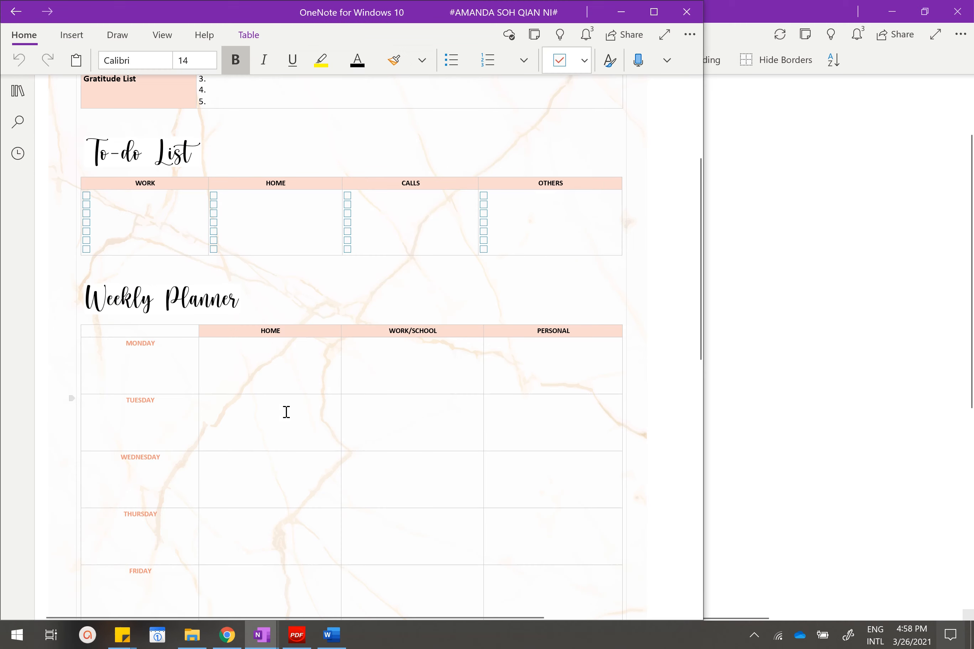
{"action": "left_click", "coordinate": [122, 222]}
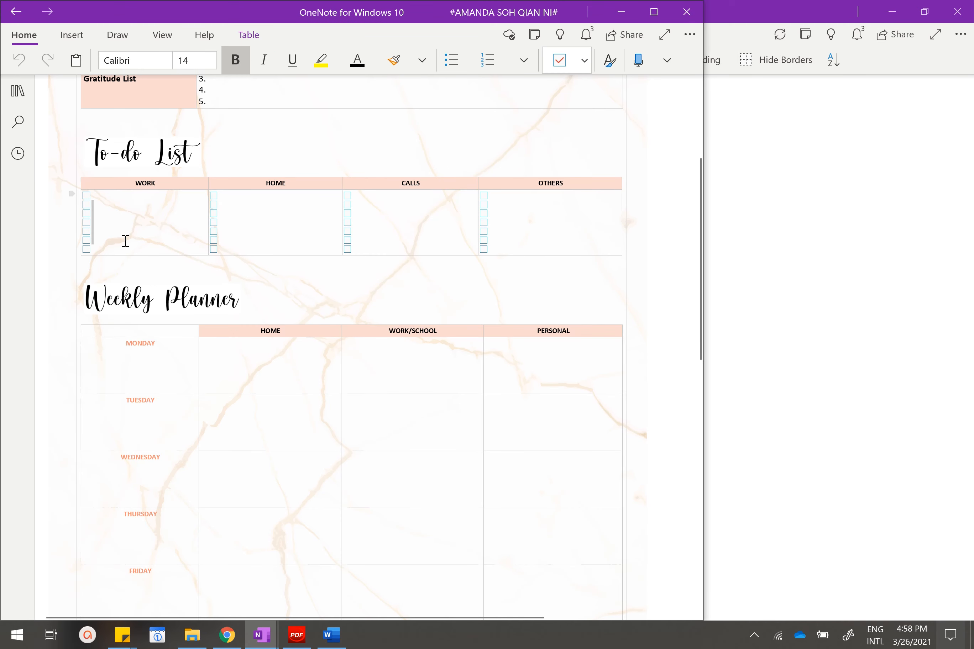
{"action": "left_click", "coordinate": [108, 193]}
{"action": "left_click_drag", "start_coordinate": [107, 195], "coordinate": [107, 247]}
{"action": "left_click", "coordinate": [630, 16]}
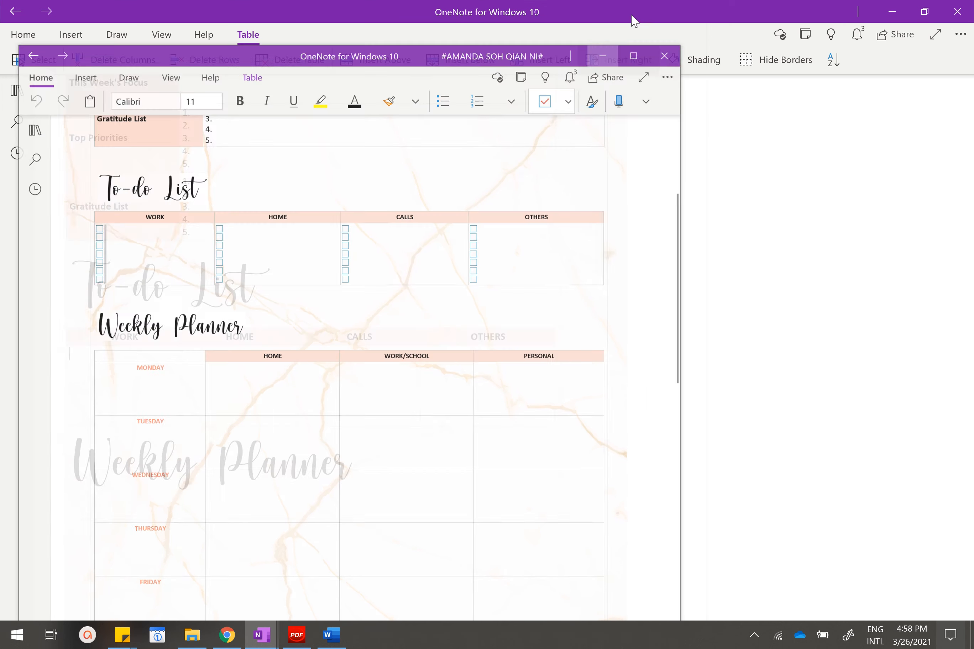
Paste the copied checkboxes into the cells under WORK, HOME, CALLS and OTHERS in the new To-do List table.
{"action": "left_click", "coordinate": [109, 348]}
{"action": "key", "text": "ctrl+v"}
{"action": "left_click", "coordinate": [226, 361]}
{"action": "key", "text": "ctrl+v"}
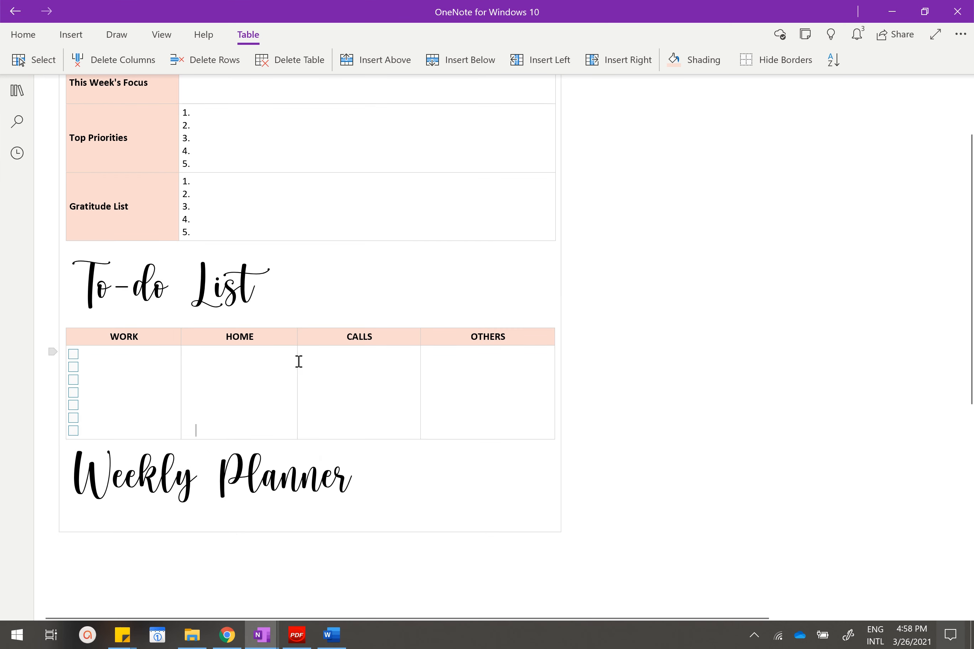
{"action": "left_click", "coordinate": [326, 370]}
{"action": "key", "text": "ctrl+v"}
{"action": "left_click", "coordinate": [477, 375]}
{"action": "key", "text": "ctrl+v"}
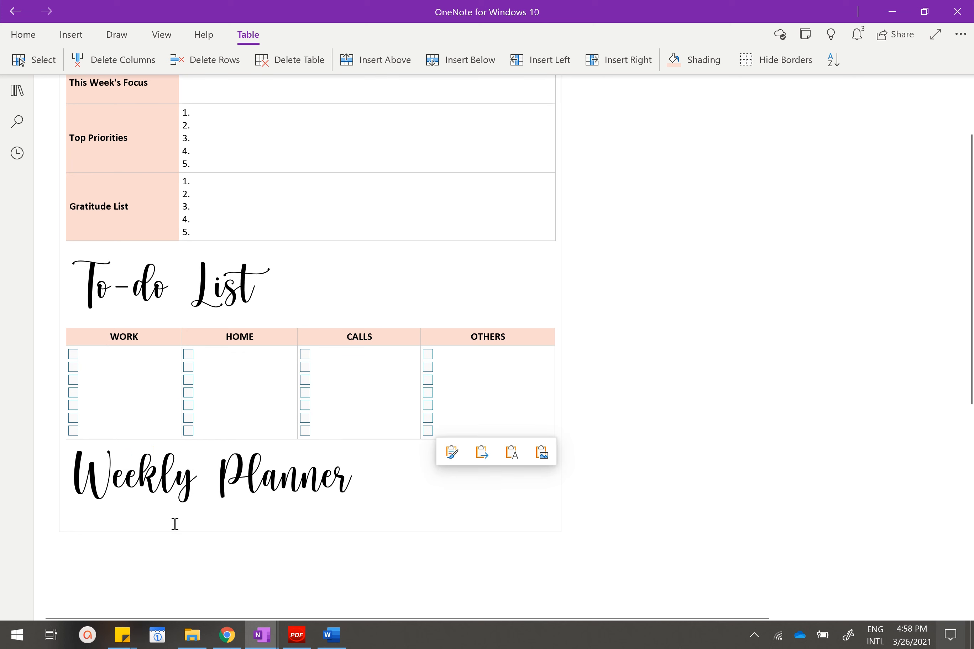
Add blank lines above the Weekly Planner heading to separate it from the To-do List table.
{"action": "scroll", "coordinate": [331, 329], "scroll_direction": "down", "scroll_amount": 2}
{"action": "scroll", "coordinate": [336, 321], "scroll_direction": "up", "scroll_amount": 4}
{"action": "scroll", "coordinate": [293, 335], "scroll_direction": "down", "scroll_amount": 6}
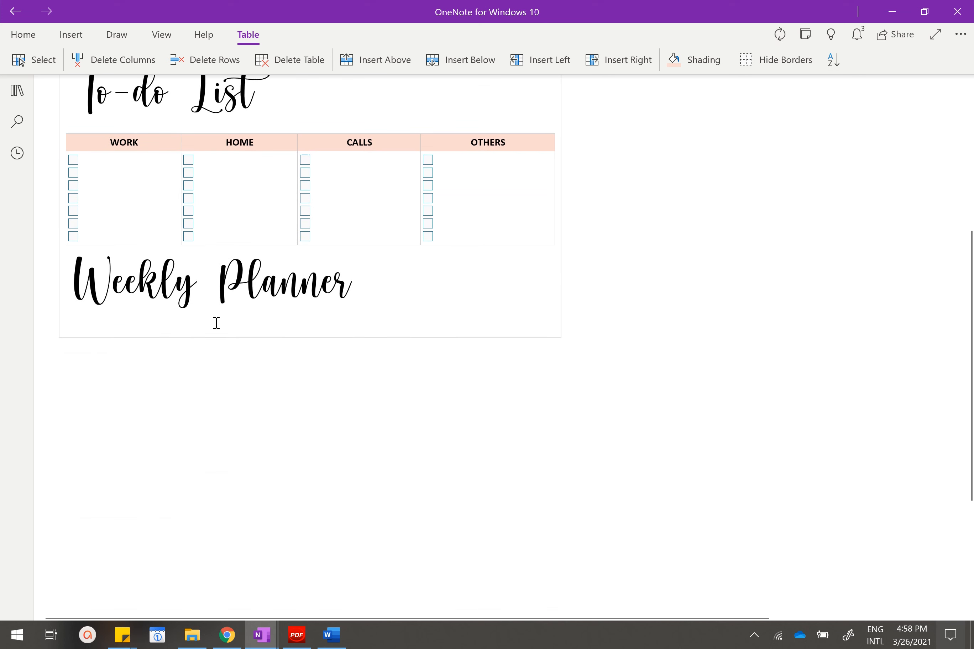
{"action": "left_click", "coordinate": [159, 284]}
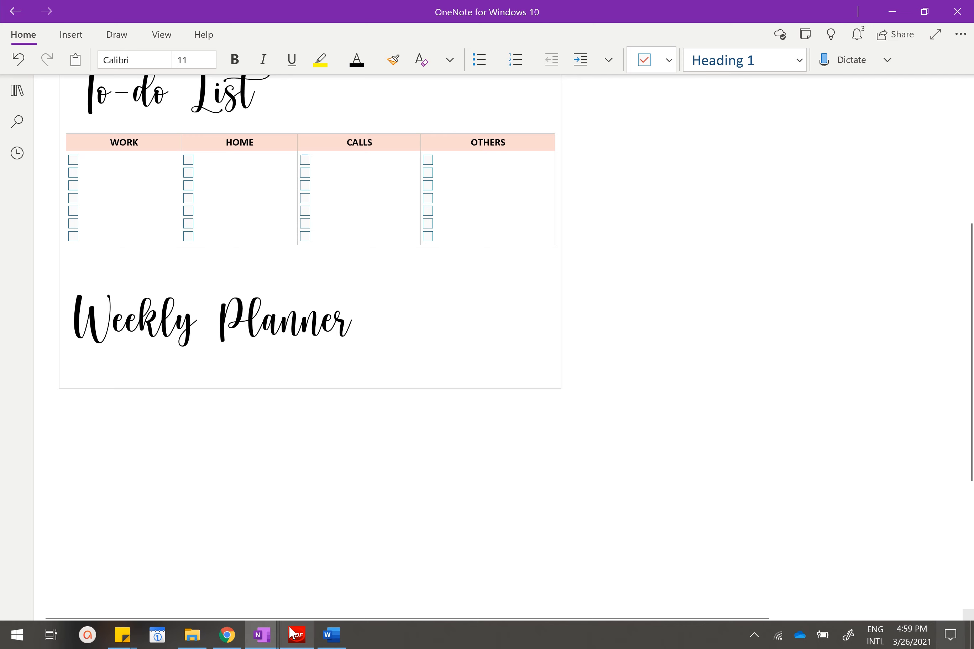
Examine the column headers, day labels and layout of the Weekly Planner table in the finished example.
{"action": "mouse_move", "coordinate": [275, 633]}
{"action": "left_click", "coordinate": [333, 574]}
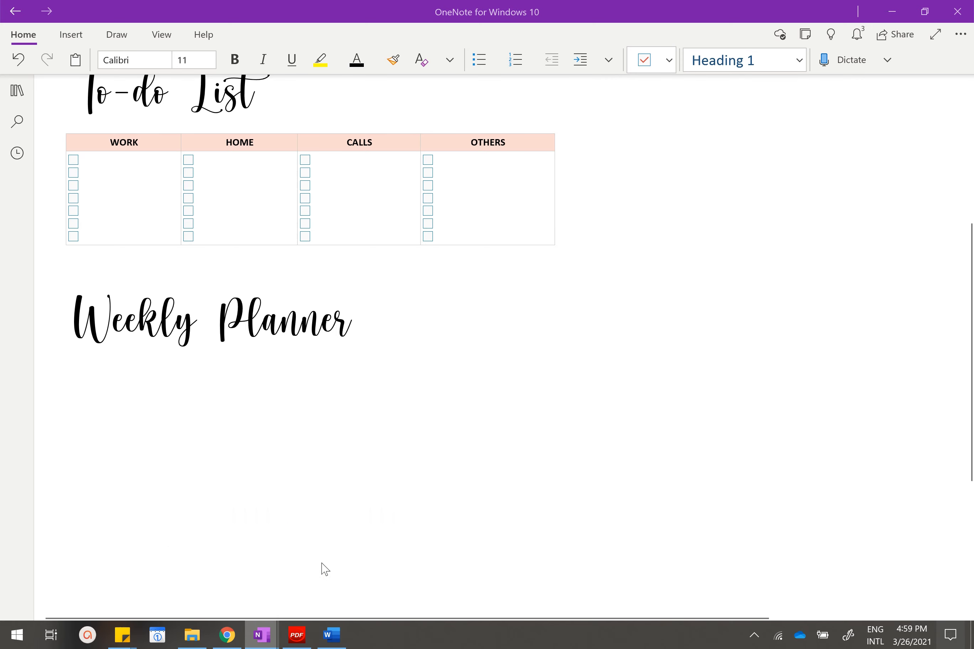
{"action": "scroll", "coordinate": [349, 279], "scroll_direction": "up", "scroll_amount": 2}
{"action": "scroll", "coordinate": [356, 276], "scroll_direction": "down", "scroll_amount": 2}
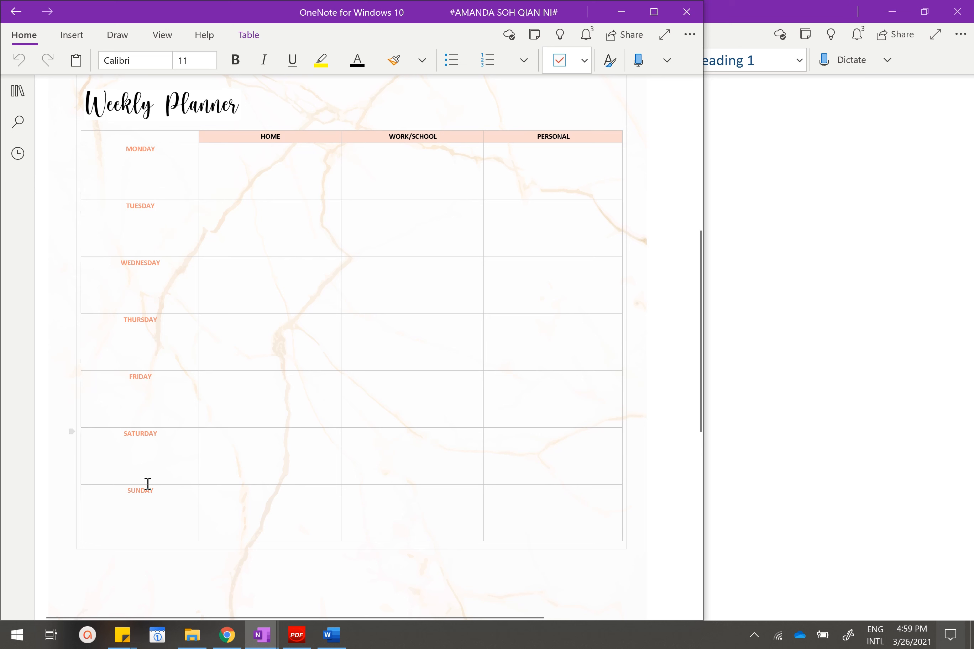
{"action": "double_click", "coordinate": [147, 146]}
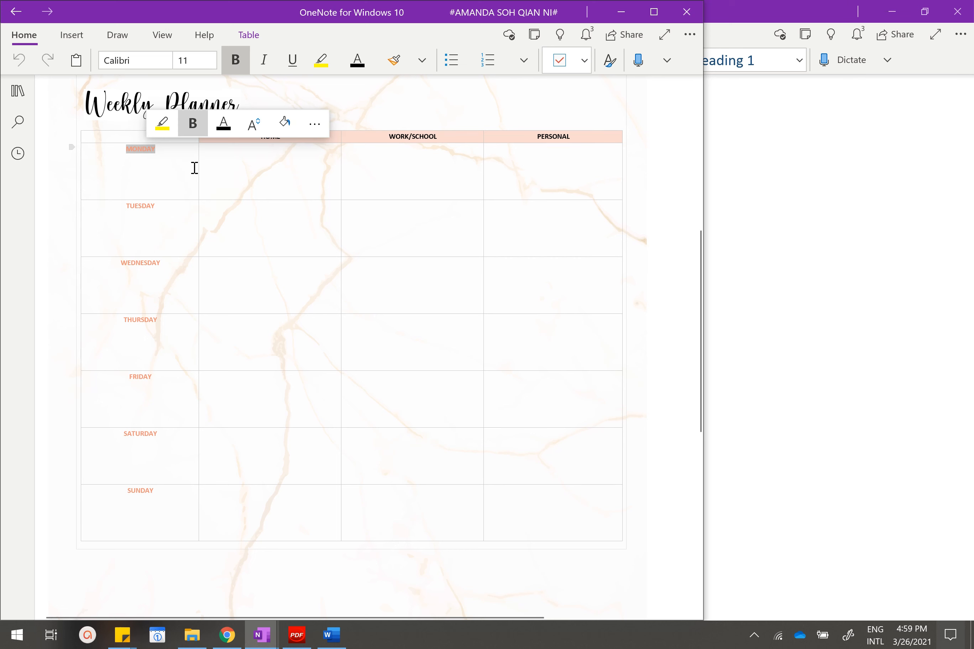
{"action": "left_click", "coordinate": [248, 192]}
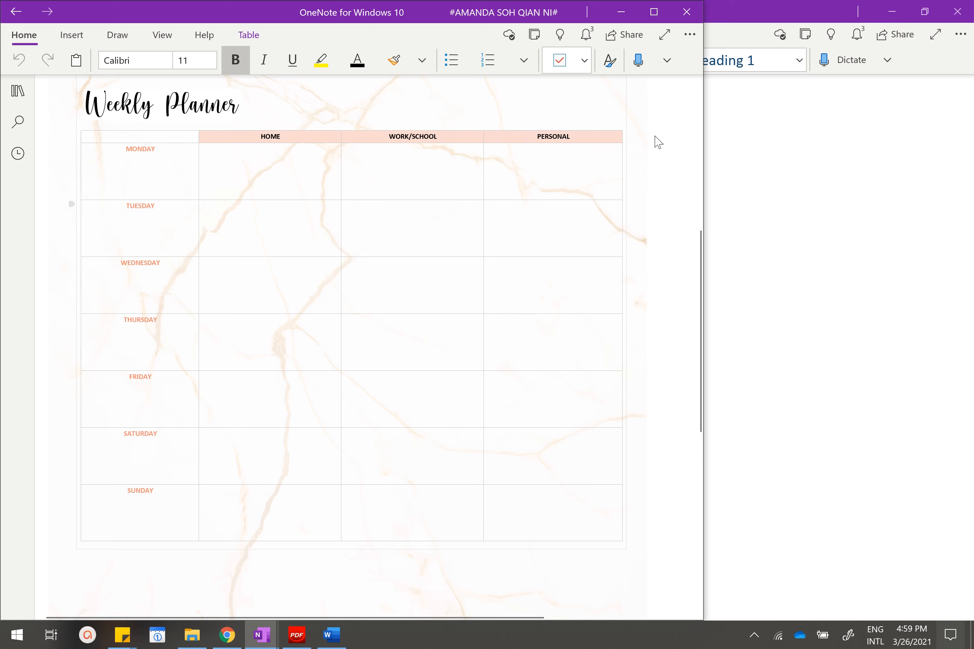
{"action": "left_click", "coordinate": [620, 12]}
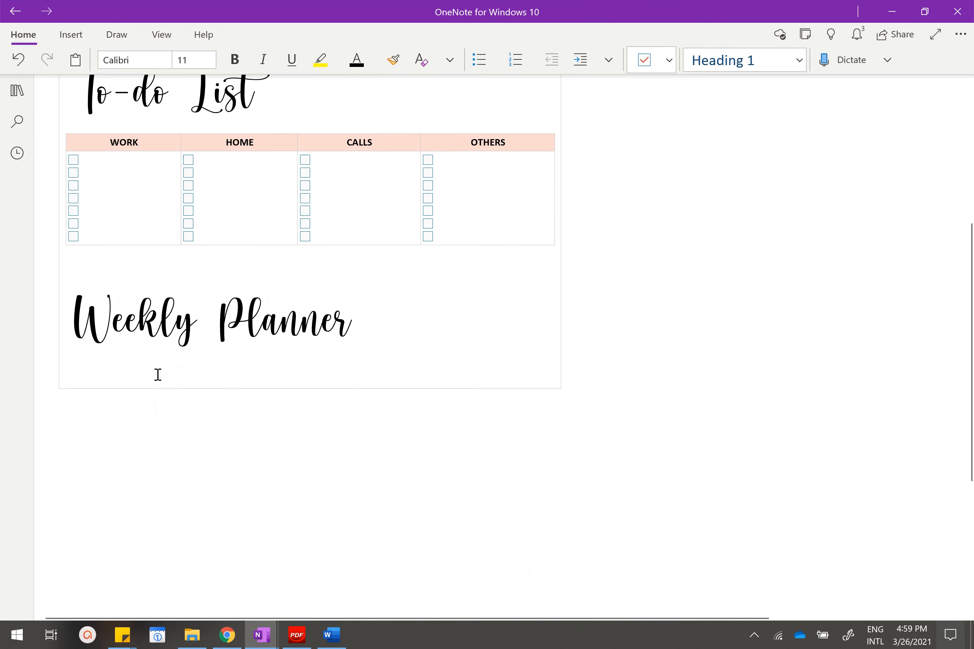
Insert a table with four columns and eight rows below the Weekly Planner heading.
{"action": "left_click", "coordinate": [71, 36]}
{"action": "left_click", "coordinate": [110, 63]}
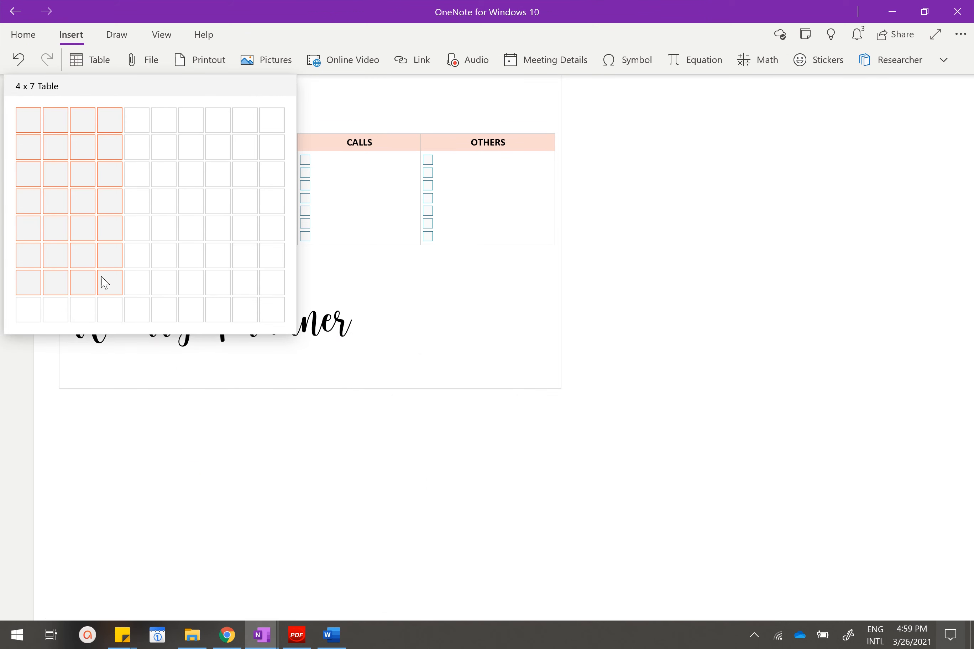
{"action": "left_click", "coordinate": [106, 317]}
{"action": "scroll", "coordinate": [165, 354], "scroll_direction": "down", "scroll_amount": 2}
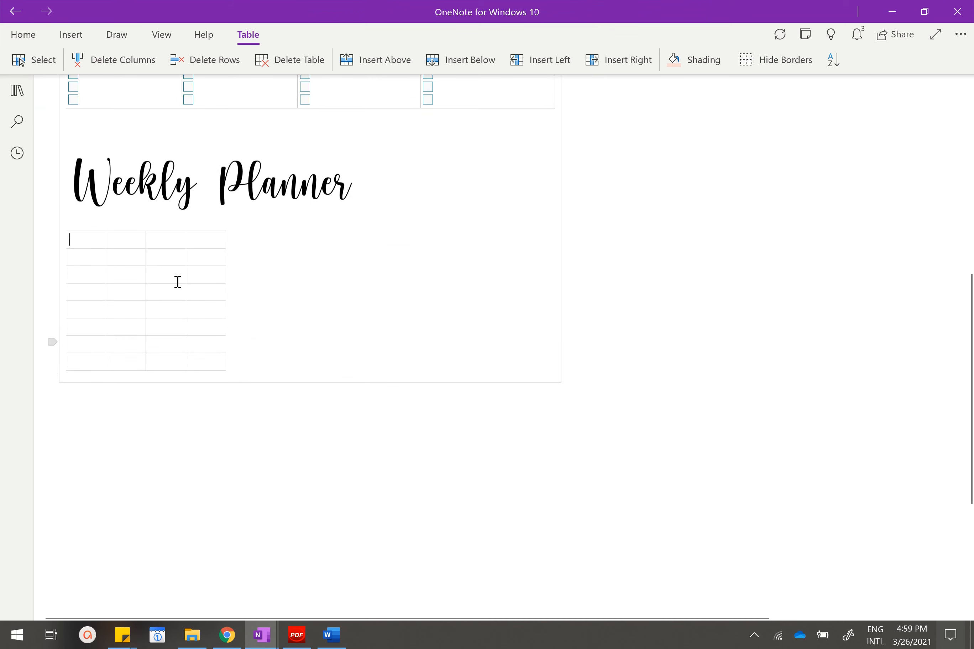
{"action": "scroll", "coordinate": [176, 283], "scroll_direction": "up", "scroll_amount": 4}
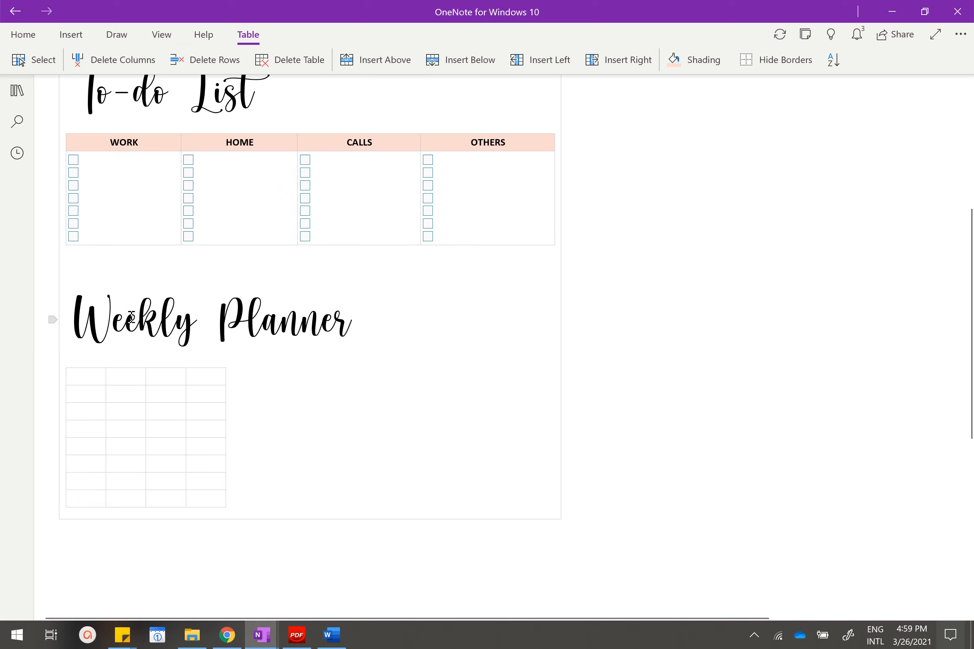
Fill the Weekly Planner table's header row with HOME, WORK/SCHOOL and PERSONAL, leaving the first cell empty.
{"action": "left_click", "coordinate": [131, 384]}
{"action": "type", "text": "WORK/SCHOOL"}
{"action": "key", "text": "Tab"}
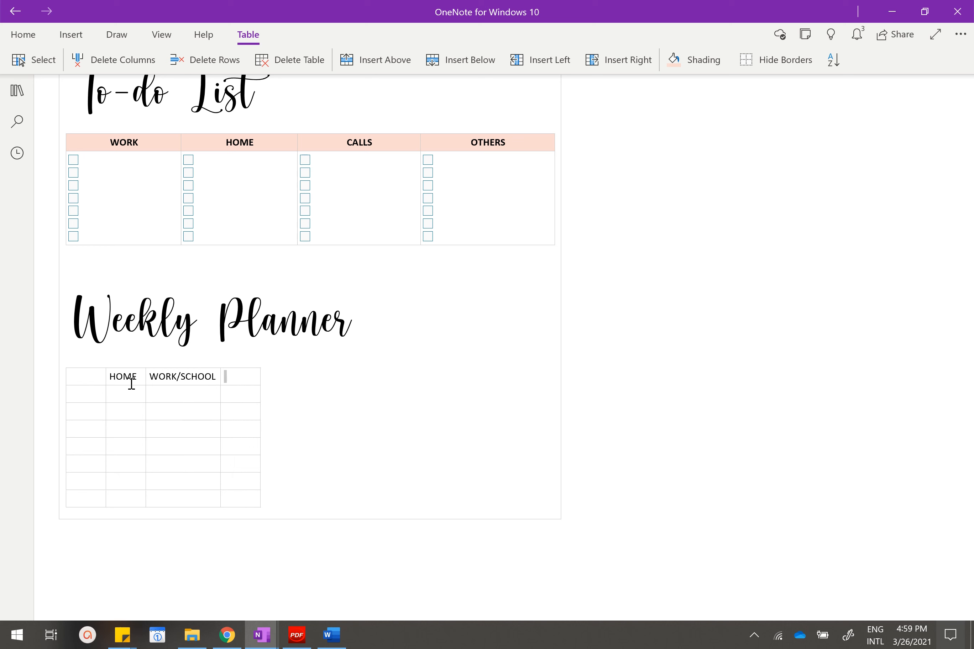
{"action": "type", "text": "PERSONAL"}
Check the finished example's day labels and fill the first column below the header with MONDAY through SUNDAY.
{"action": "mouse_move", "coordinate": [262, 635]}
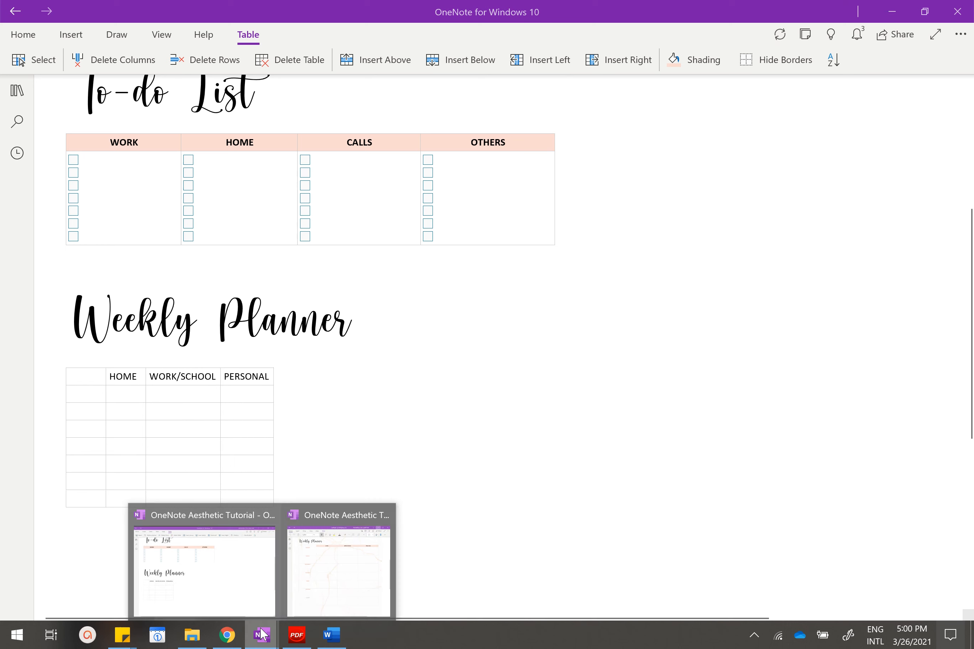
{"action": "left_click", "coordinate": [316, 575]}
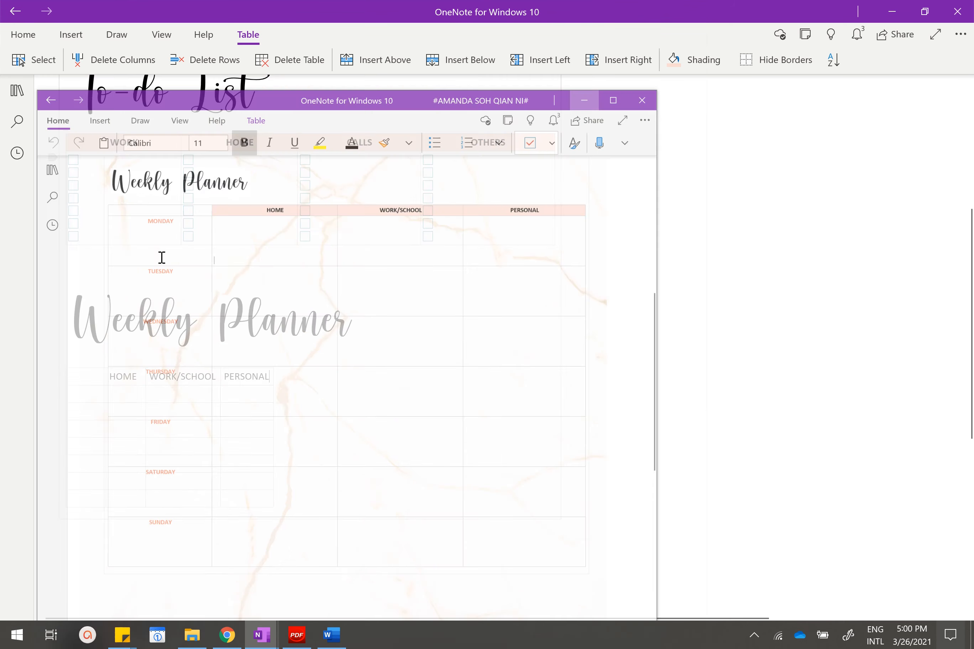
{"action": "left_click", "coordinate": [98, 396]}
{"action": "type", "text": "MON"}
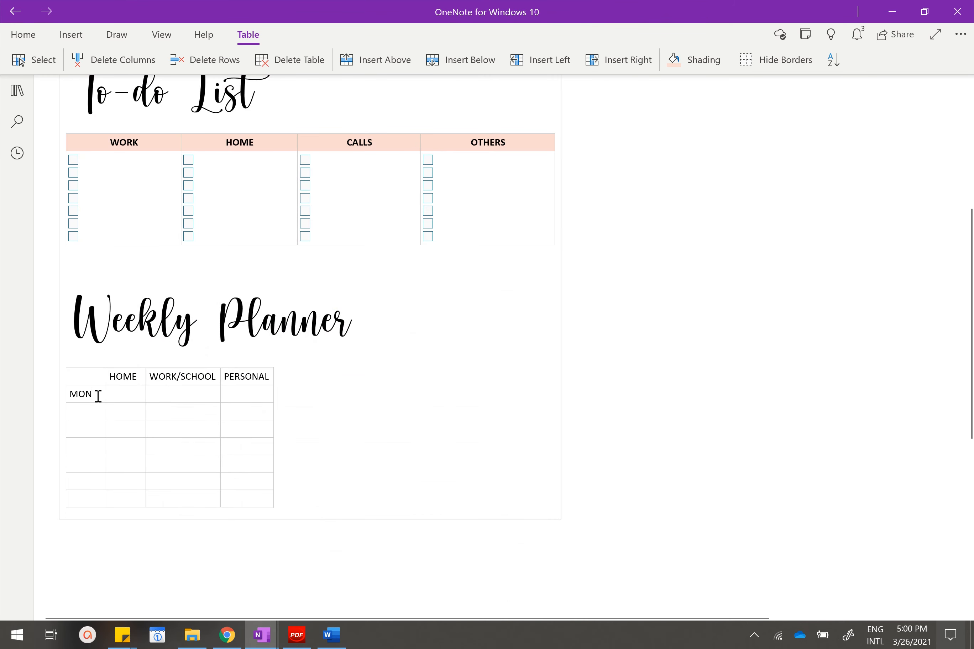
{"action": "type", "text": "DAY"}
{"action": "type", "text": "T"}
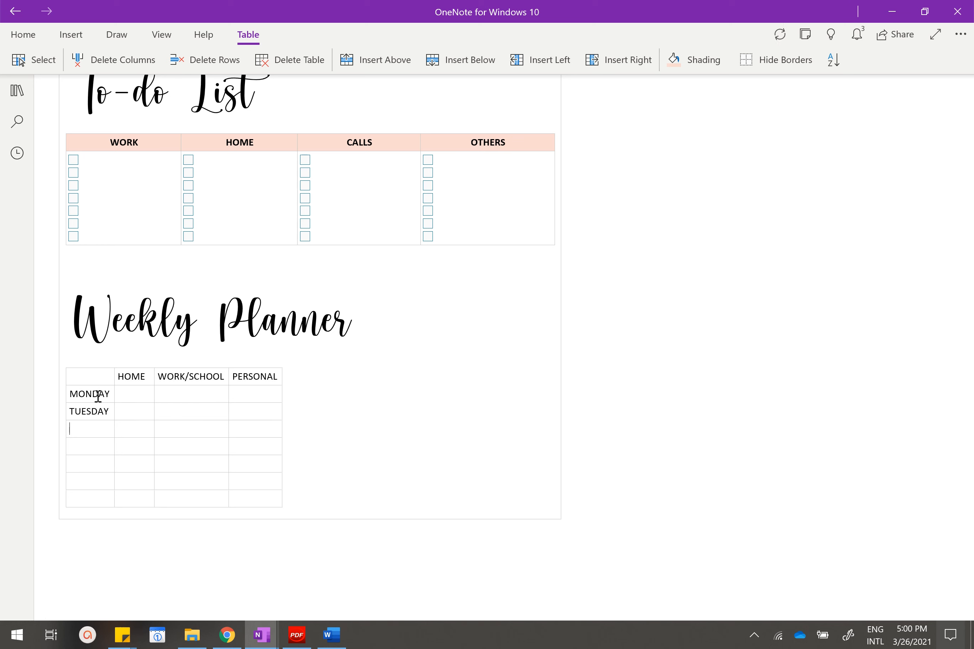
{"action": "type", "text": "WEDNESDAY"}
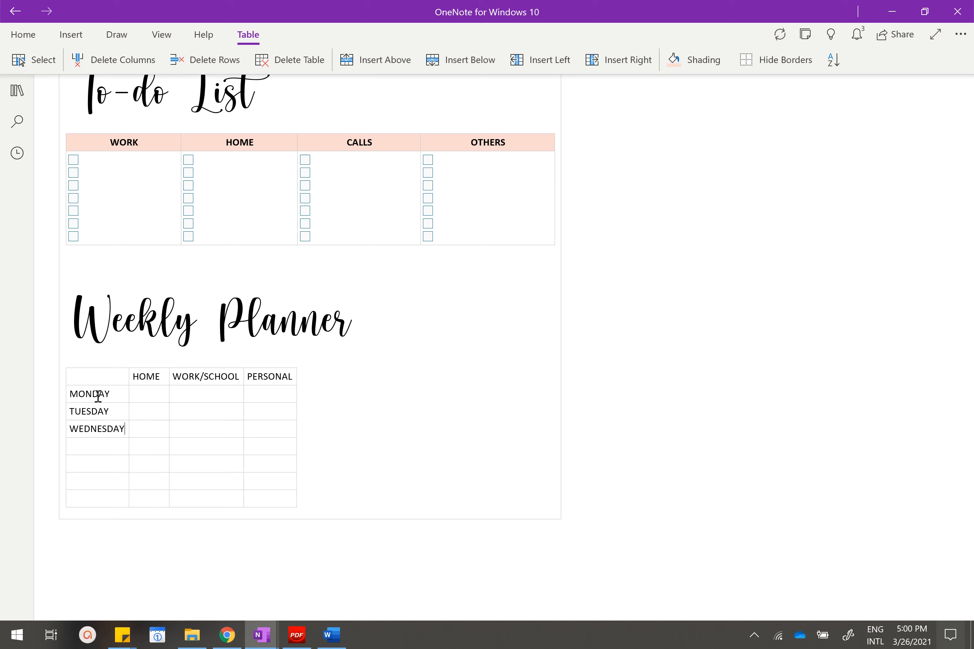
{"action": "type", "text": "THURS"}
{"action": "type", "text": "SUNDAY"}
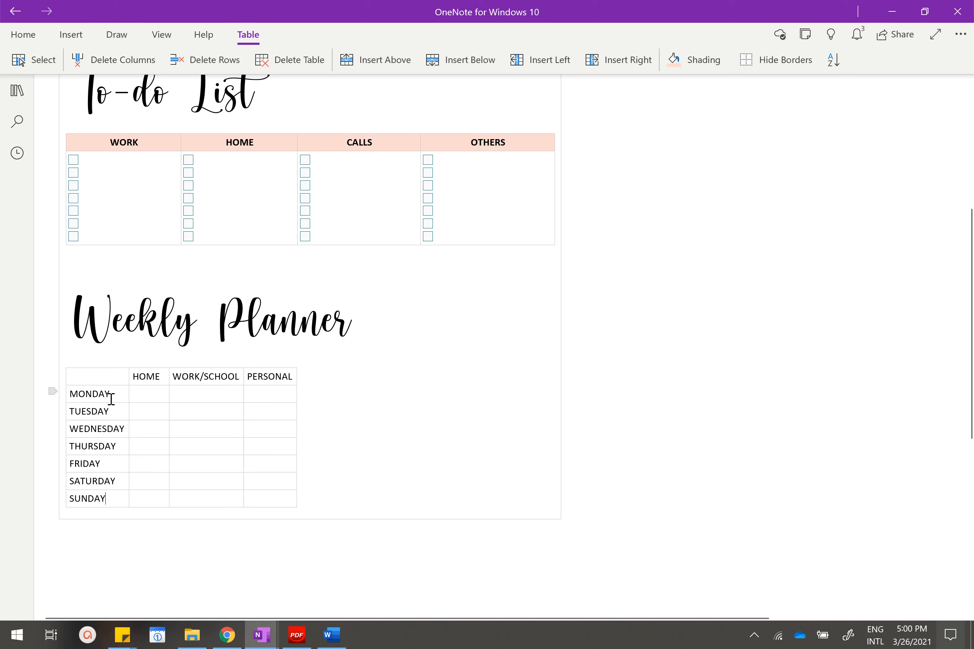
Make the HOME, WORK/SCHOOL and PERSONAL header cells bold and give them the To-do List header's light rose shading.
{"action": "left_click_drag", "start_coordinate": [104, 388], "coordinate": [96, 500]}
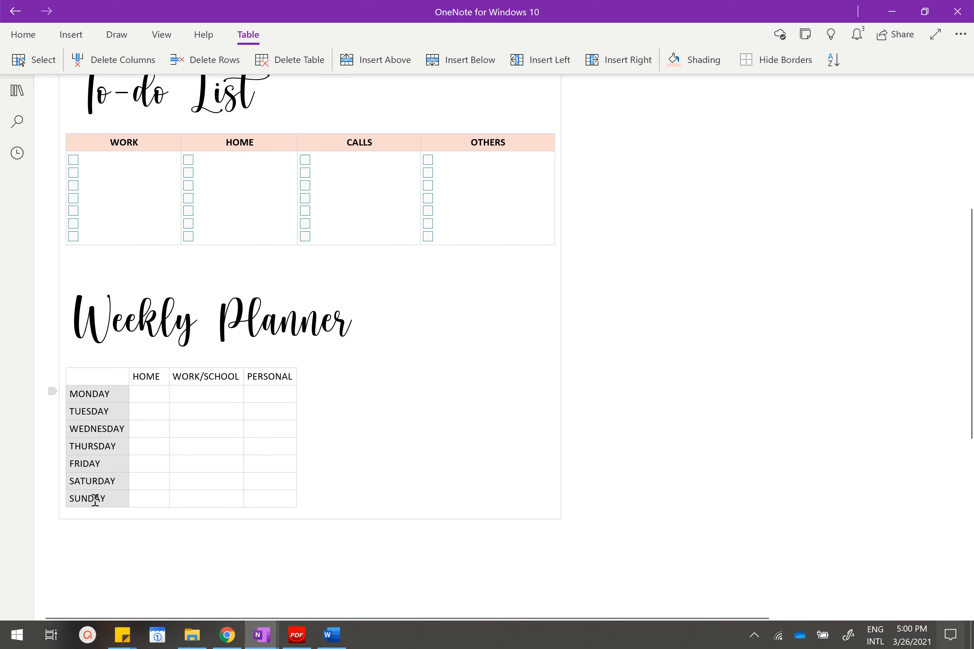
{"action": "left_click", "coordinate": [166, 388]}
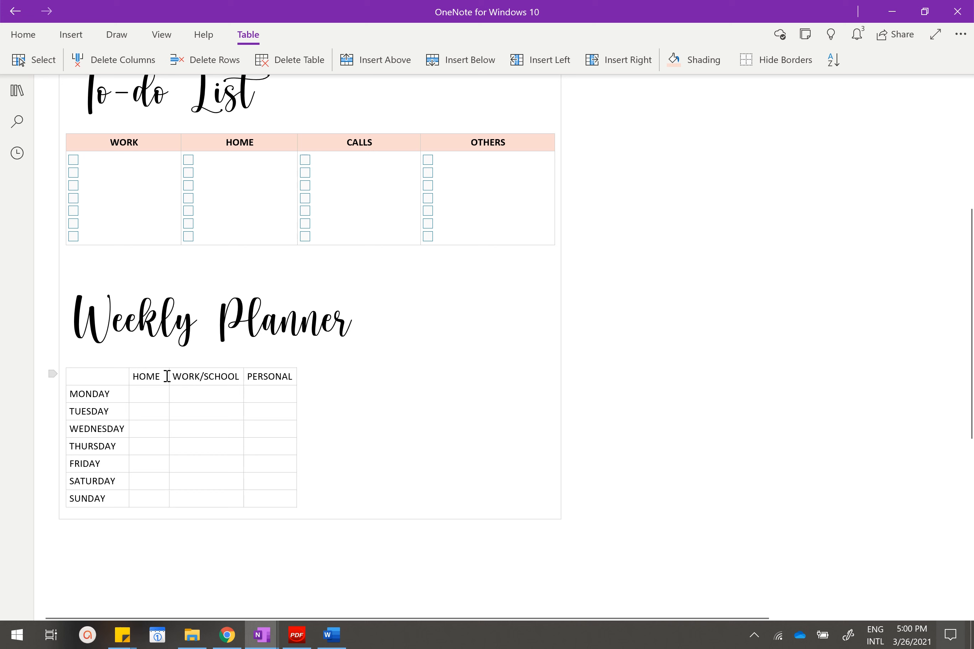
{"action": "left_click_drag", "start_coordinate": [165, 376], "coordinate": [277, 373]}
{"action": "left_click", "coordinate": [322, 349]}
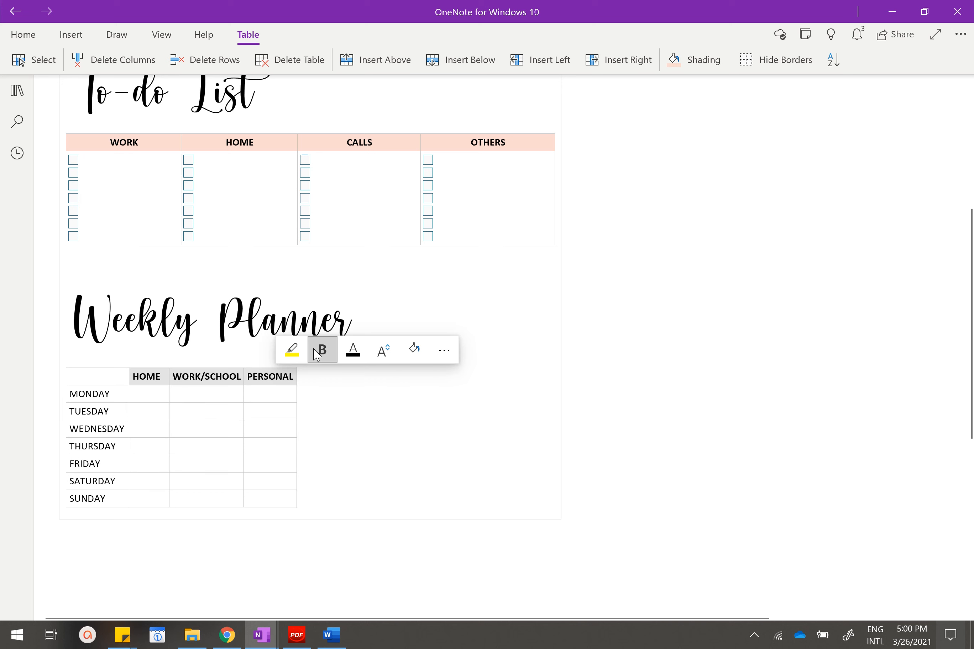
{"action": "left_click", "coordinate": [695, 59]}
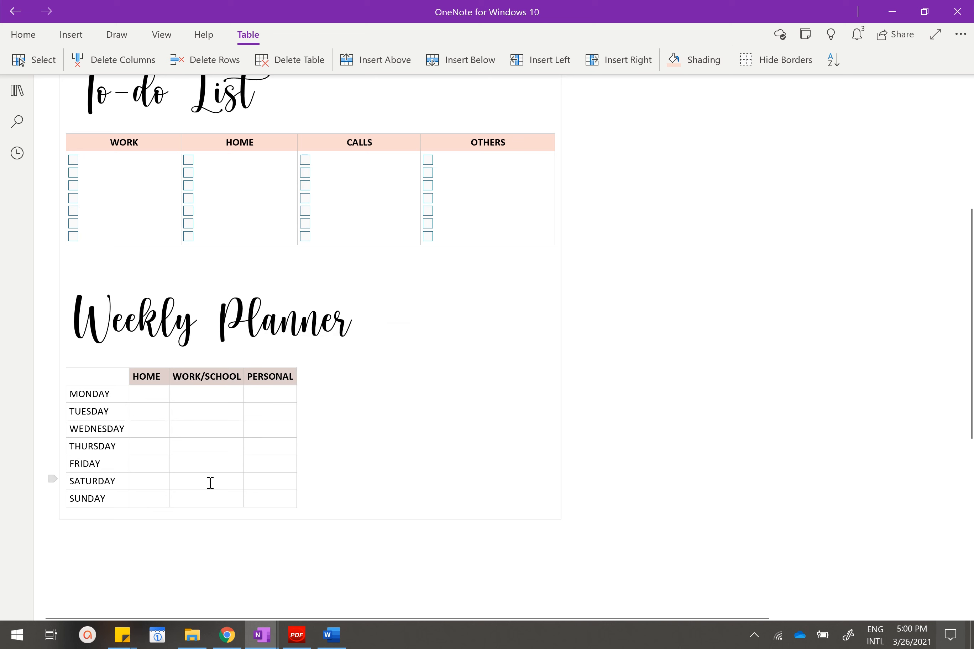
Widen the Weekly Planner table's HOME, WORK/SCHOOL and PERSONAL columns to span about the width of the To-do List table.
{"action": "left_click_drag", "start_coordinate": [169, 394], "coordinate": [262, 386]}
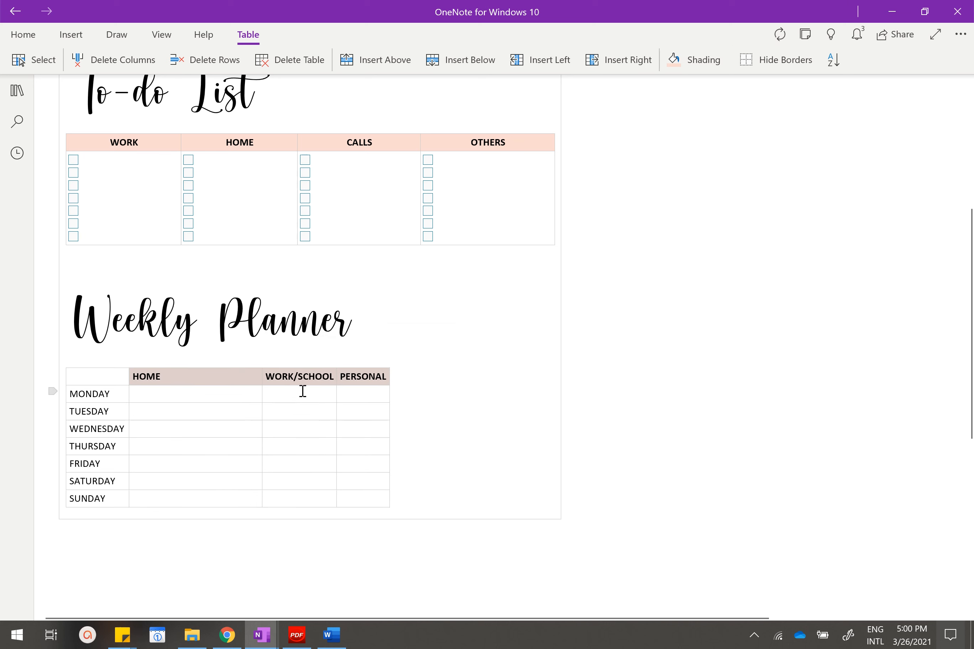
{"action": "left_click_drag", "start_coordinate": [338, 397], "coordinate": [563, 406]}
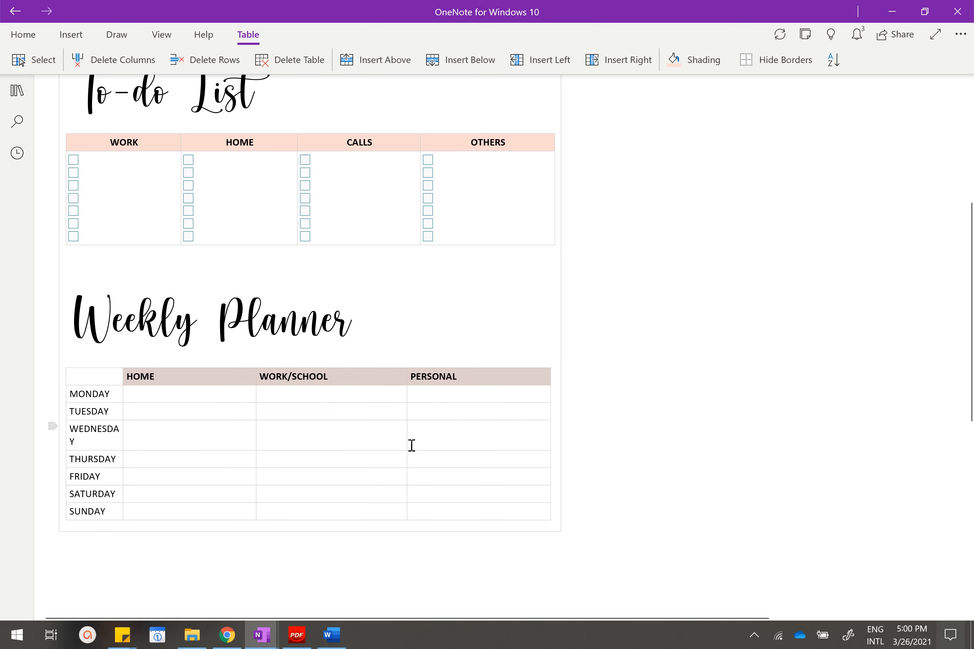
Centre the day labels MONDAY through SUNDAY in the Weekly Planner table's first column.
{"action": "left_click_drag", "start_coordinate": [127, 403], "coordinate": [107, 498]}
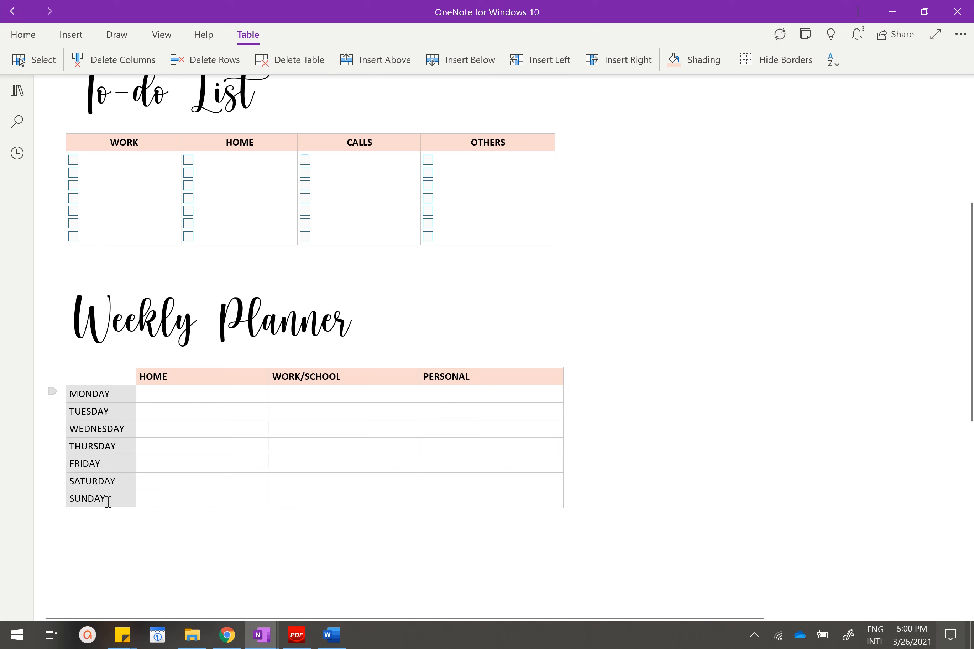
{"action": "left_click", "coordinate": [23, 35]}
{"action": "left_click", "coordinate": [608, 60]}
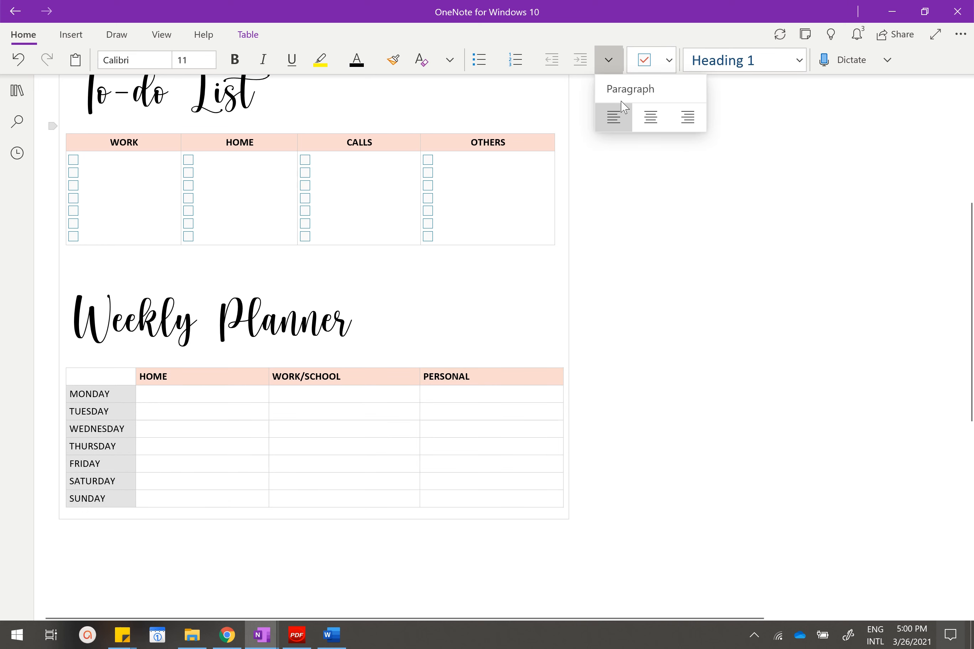
{"action": "left_click", "coordinate": [650, 117]}
Centre the HOME, WORK/SCHOOL and PERSONAL header labels in the Weekly Planner table.
{"action": "left_click_drag", "start_coordinate": [205, 378], "coordinate": [459, 377]}
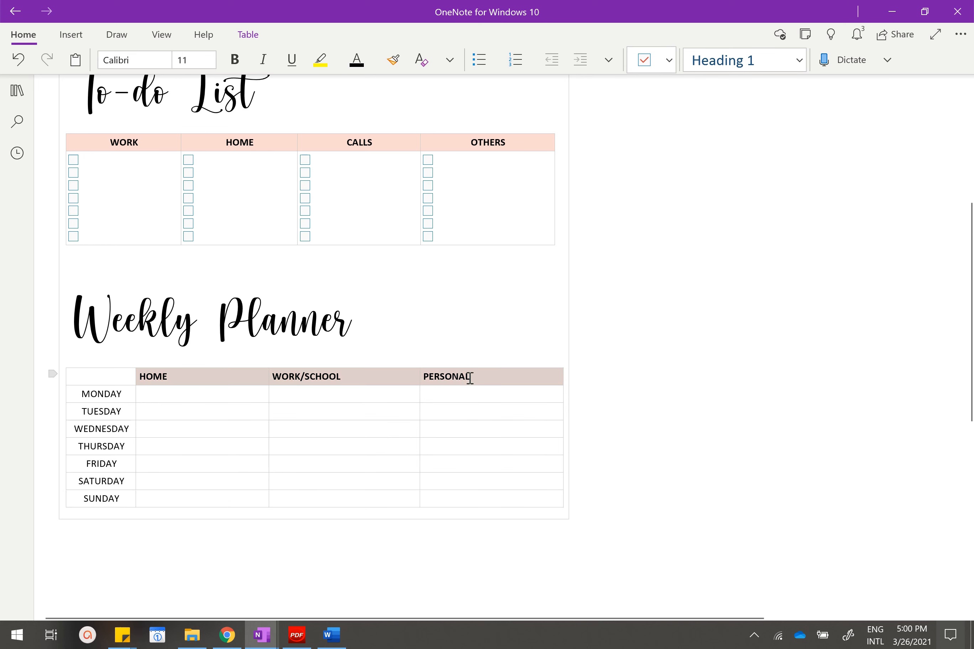
{"action": "left_click", "coordinate": [608, 59]}
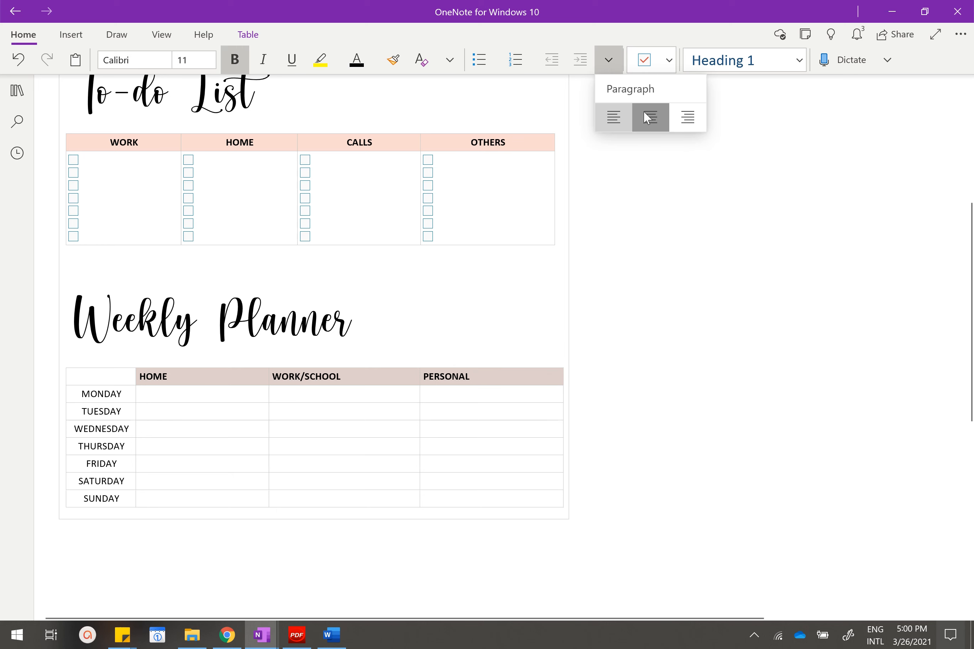
{"action": "left_click", "coordinate": [648, 116]}
Make the day labels MONDAY through SUNDAY bold and colour their text Rose, Lighter 40%.
{"action": "left_click", "coordinate": [113, 394]}
{"action": "left_click_drag", "start_coordinate": [113, 393], "coordinate": [115, 499]}
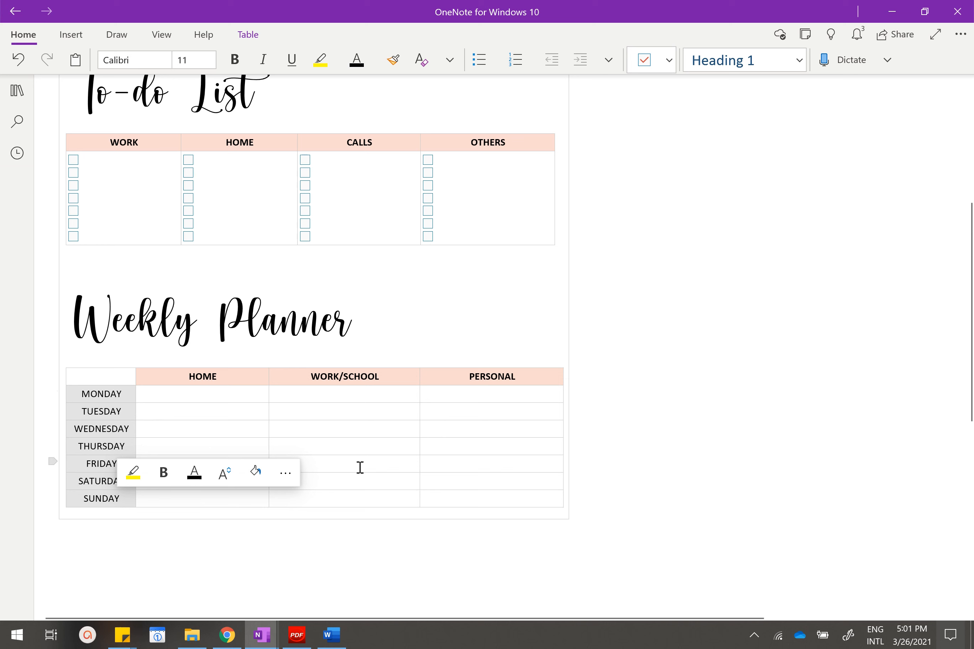
{"action": "left_click", "coordinate": [164, 472]}
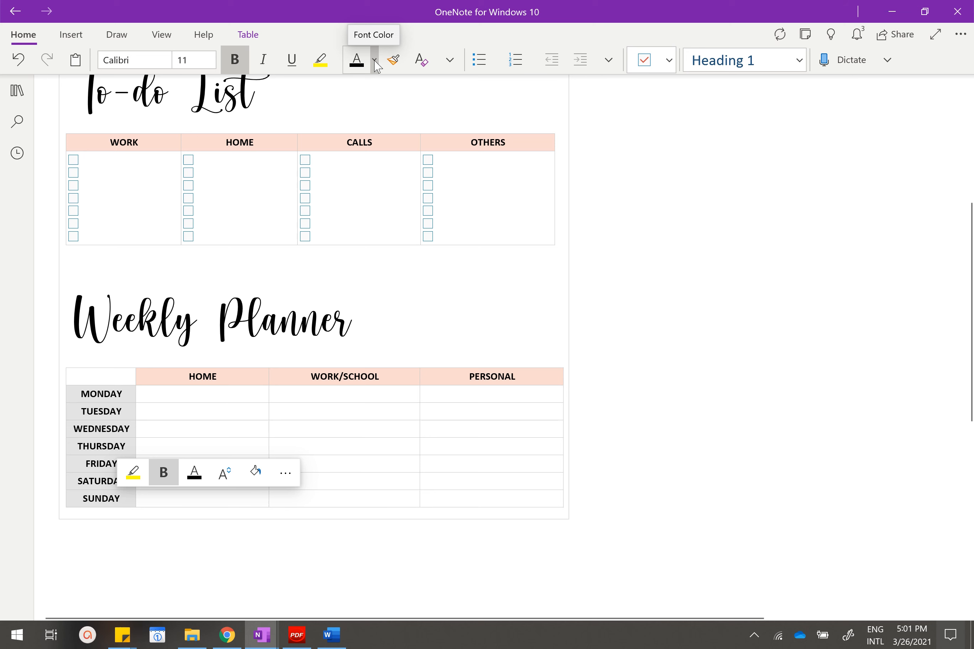
{"action": "left_click", "coordinate": [374, 61]}
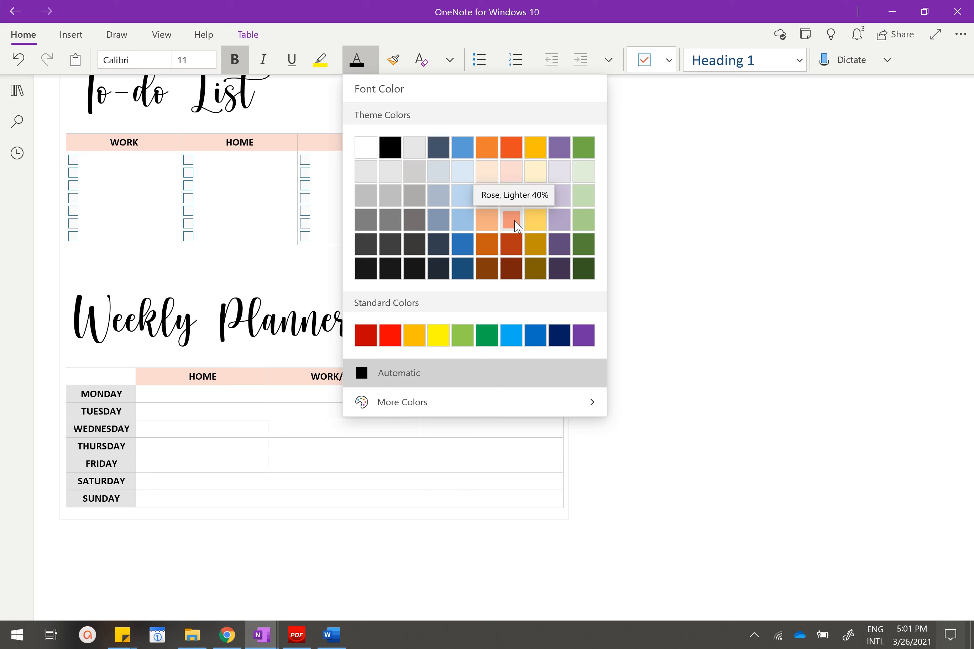
{"action": "left_click", "coordinate": [516, 224]}
{"action": "left_click", "coordinate": [235, 430]}
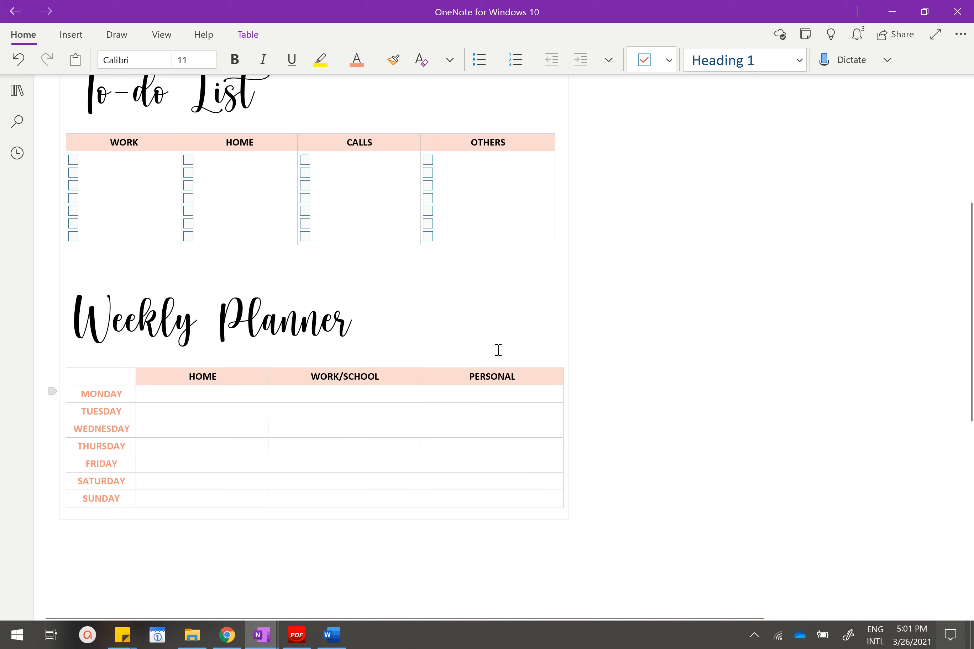
Make the MONDAY through SUNDAY rows taller by adding three blank lines in each day's HOME cell.
{"action": "scroll", "coordinate": [229, 372], "scroll_direction": "down", "scroll_amount": 3}
{"action": "left_click", "coordinate": [265, 300]}
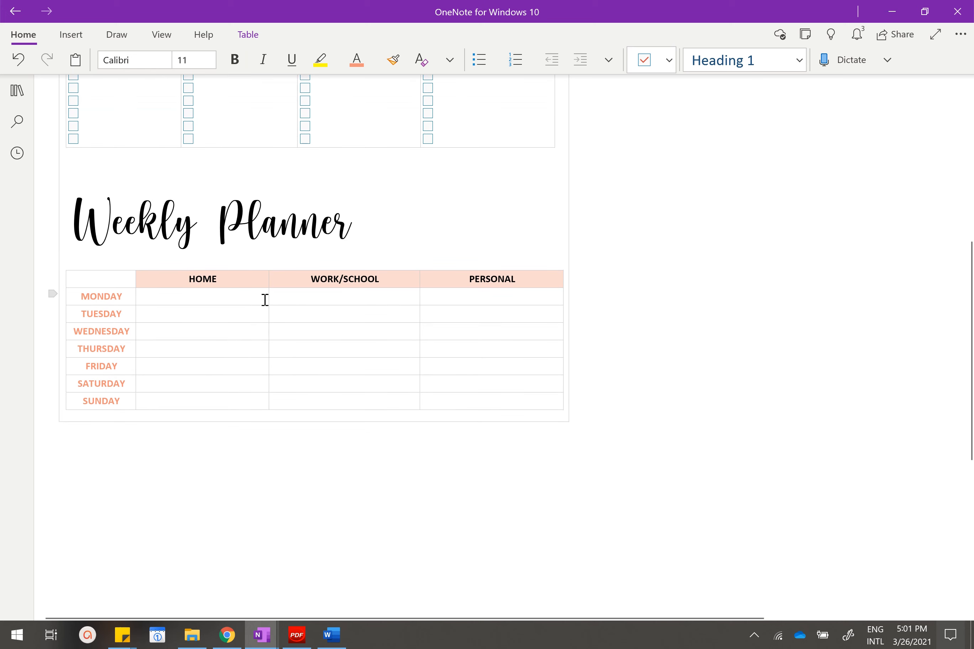
{"action": "scroll", "coordinate": [315, 272], "scroll_direction": "down", "scroll_amount": 3}
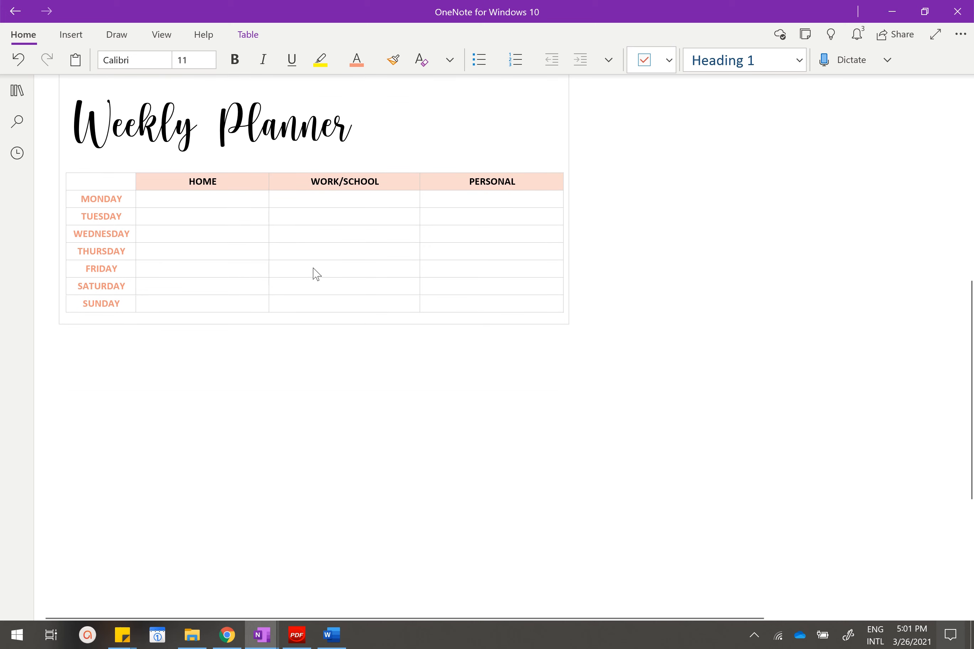
{"action": "key", "text": "Return"}
{"action": "key", "text": "Return"}
{"action": "key", "text": "Return"}
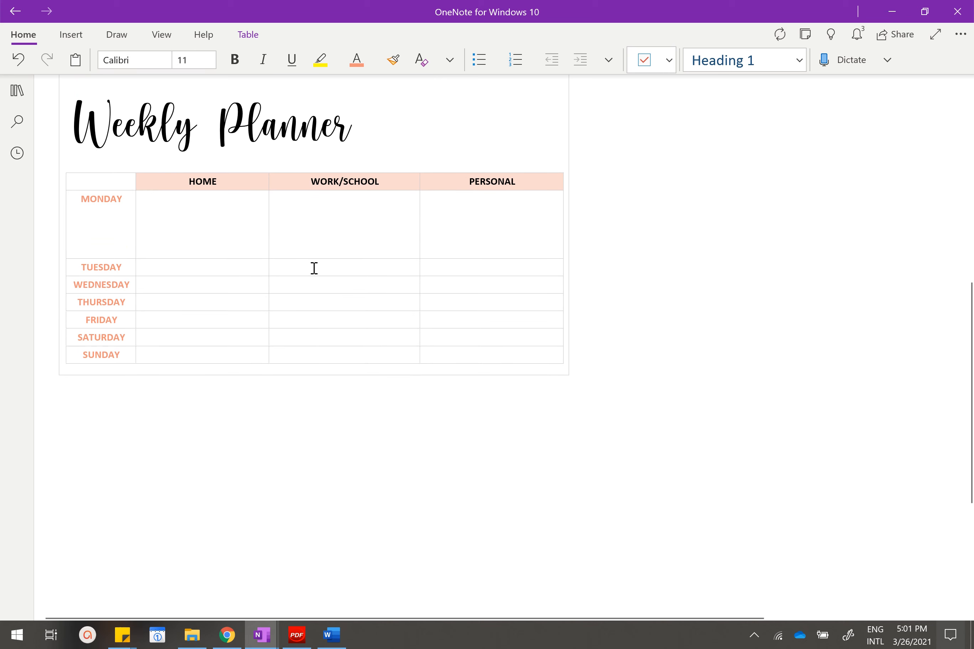
{"action": "key", "text": "Return"}
{"action": "key", "text": "Return"}
{"action": "key", "text": "Return"}
{"action": "key", "text": "Return"}
{"action": "key", "text": "Return"}
{"action": "key", "text": "Return"}
{"action": "key", "text": "Down"}
{"action": "key", "text": "Return"}
{"action": "key", "text": "Return"}
{"action": "key", "text": "Return"}
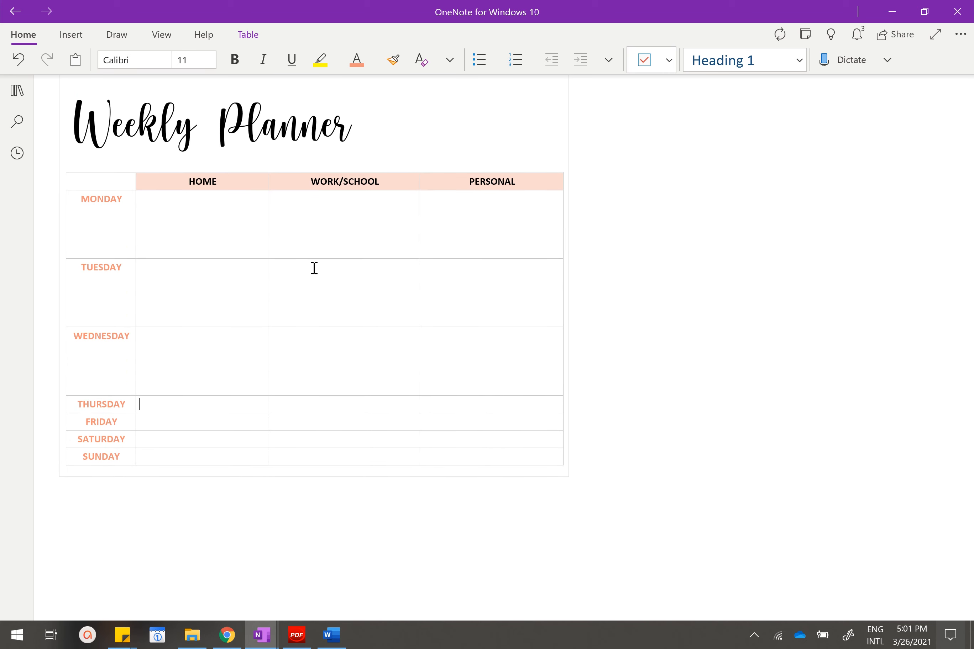
{"action": "key", "text": "Down"}
{"action": "key", "text": "Return"}
{"action": "key", "text": "Return"}
{"action": "key", "text": "Return"}
{"action": "key", "text": "Return"}
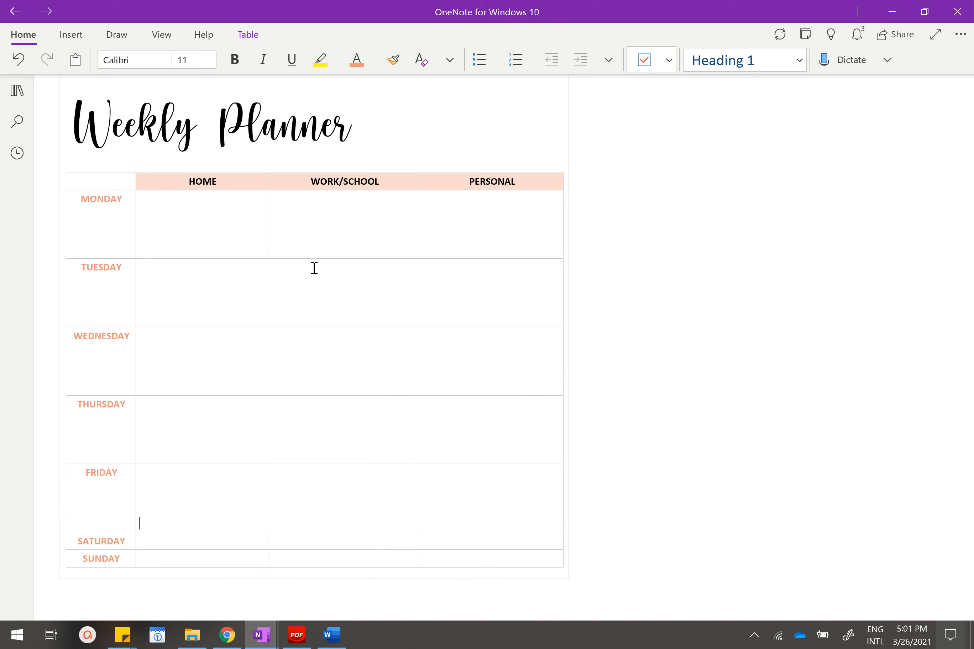
{"action": "key", "text": "Return"}
{"action": "key", "text": "Return"}
{"action": "key", "text": "Return"}
{"action": "key", "text": "Down"}
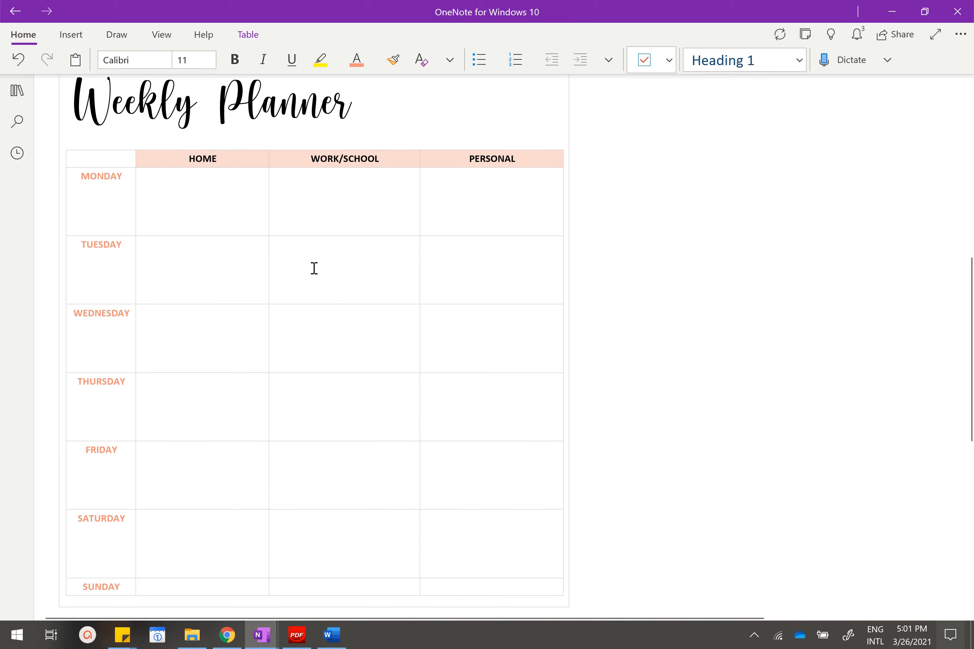
{"action": "key", "text": "Return"}
{"action": "key", "text": "Return"}
{"action": "key", "text": "Return"}
{"action": "left_click", "coordinate": [370, 236]}
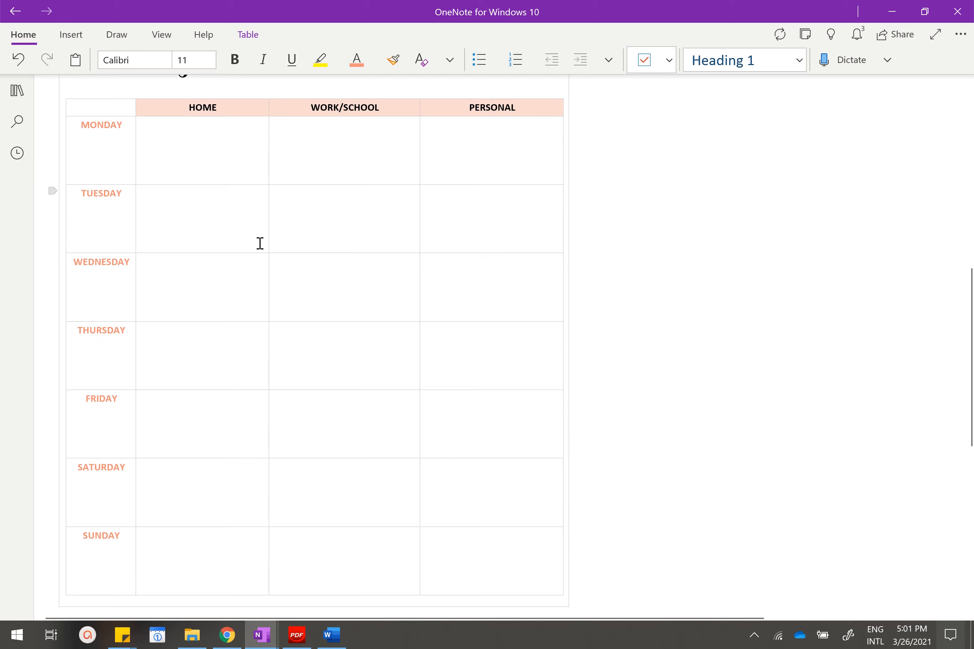
Shrink the To-do List and Weekly Planner heading pictures so their lettering is about the same size.
{"action": "scroll", "coordinate": [259, 243], "scroll_direction": "up", "scroll_amount": 10}
{"action": "scroll", "coordinate": [298, 248], "scroll_direction": "down", "scroll_amount": 2}
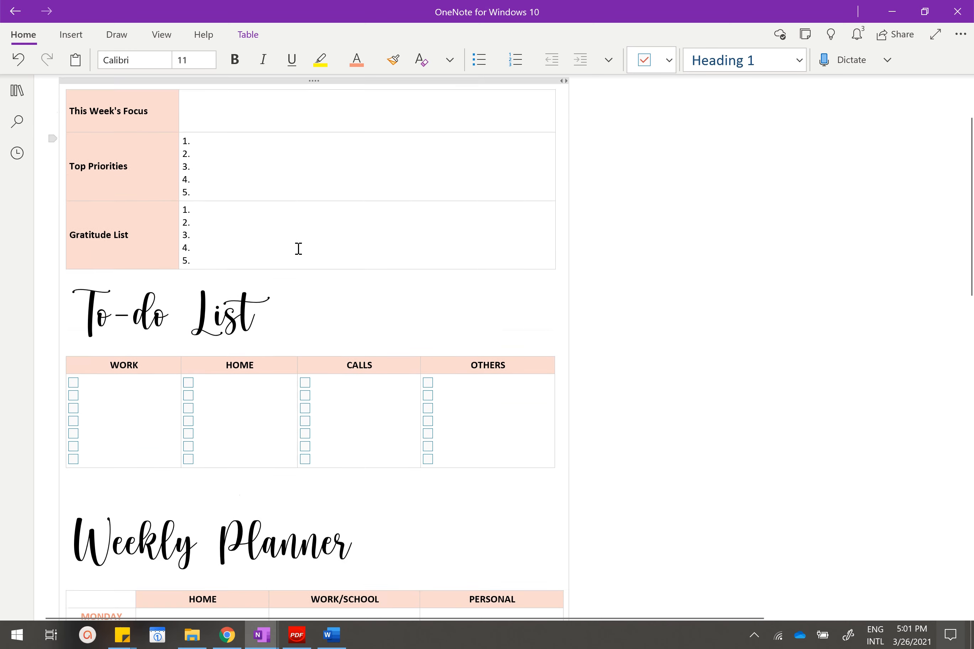
{"action": "scroll", "coordinate": [298, 248], "scroll_direction": "up", "scroll_amount": 2}
{"action": "left_click", "coordinate": [219, 91]}
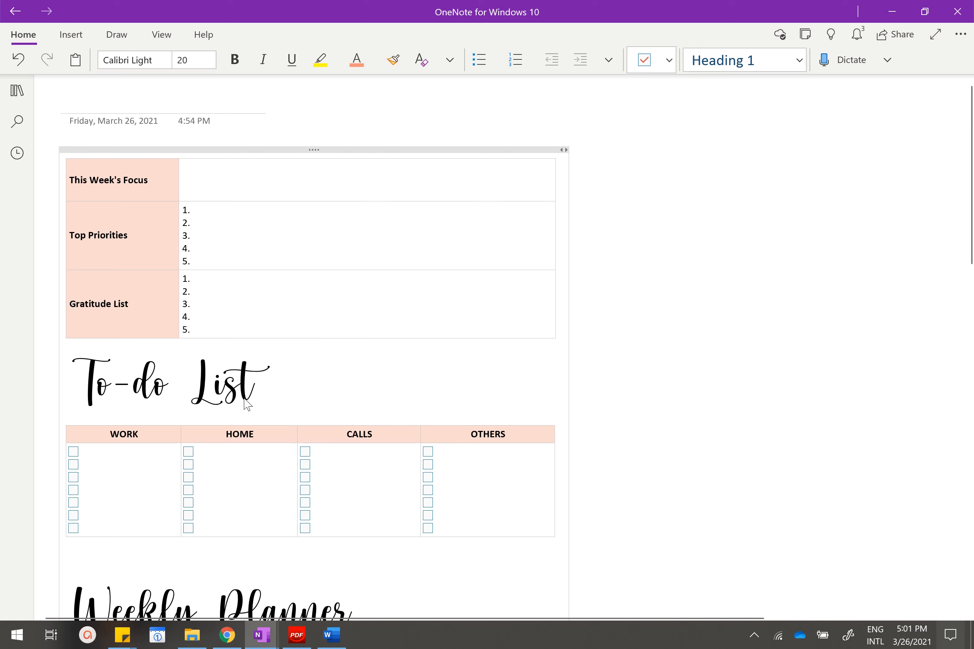
{"action": "scroll", "coordinate": [222, 382], "scroll_direction": "down", "scroll_amount": 3}
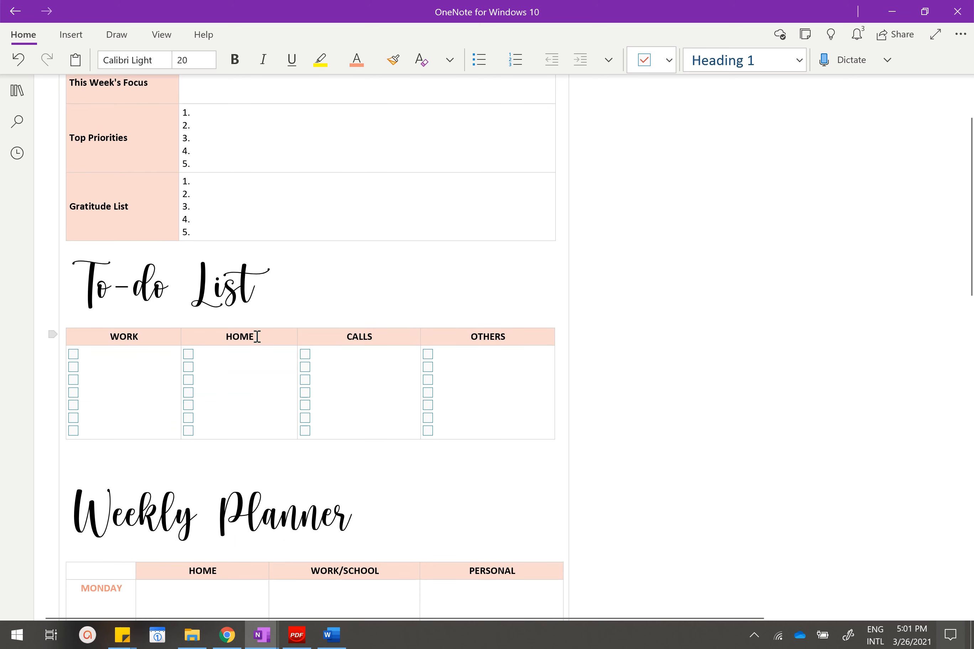
{"action": "left_click", "coordinate": [226, 305]}
{"action": "left_click_drag", "start_coordinate": [270, 251], "coordinate": [253, 328]}
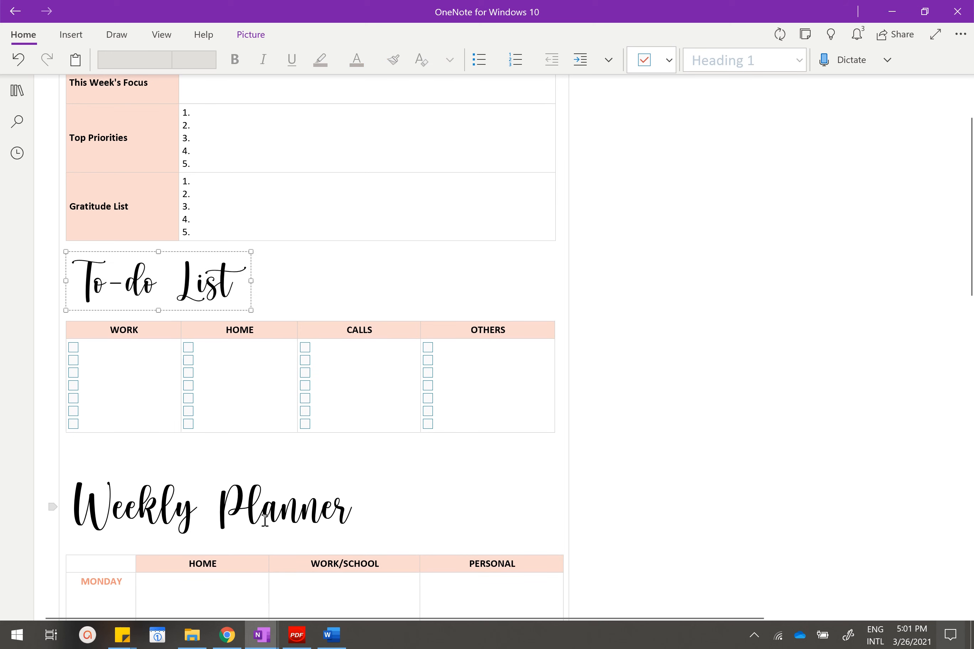
{"action": "left_click", "coordinate": [272, 486]}
{"action": "left_click_drag", "start_coordinate": [359, 468], "coordinate": [296, 469]}
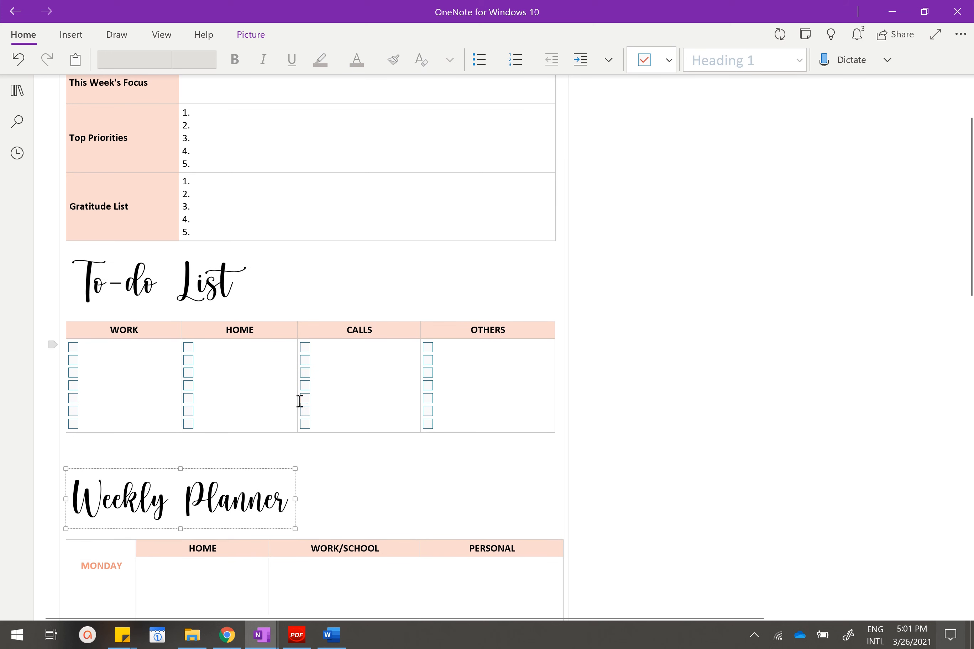
{"action": "left_click", "coordinate": [256, 261]}
{"action": "left_click_drag", "start_coordinate": [254, 252], "coordinate": [243, 262]}
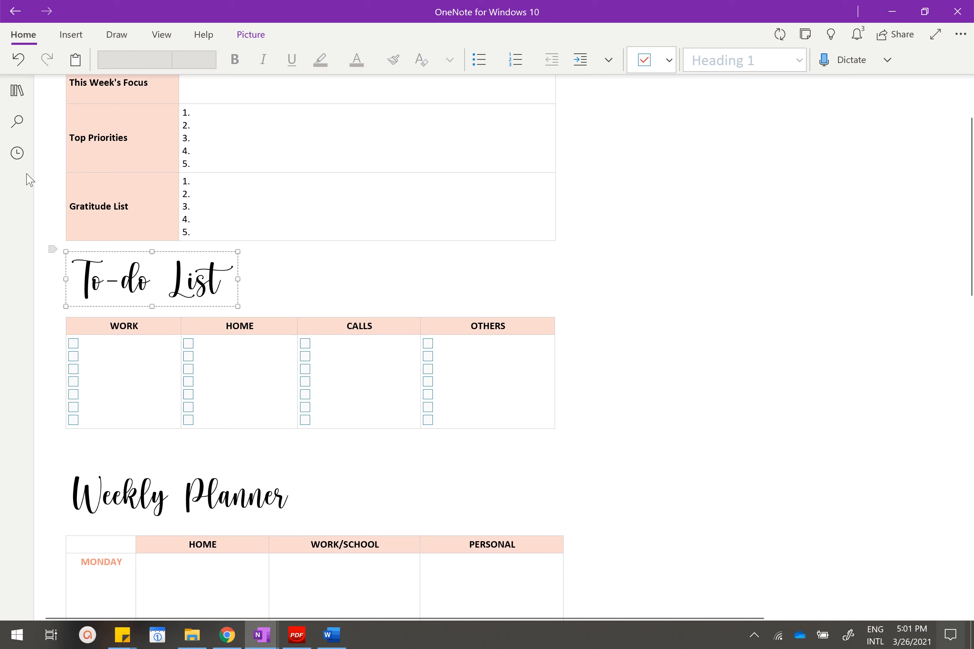
Open the Marble Background page in the Notebook Assets section and copy its marble picture.
{"action": "left_click", "coordinate": [16, 90]}
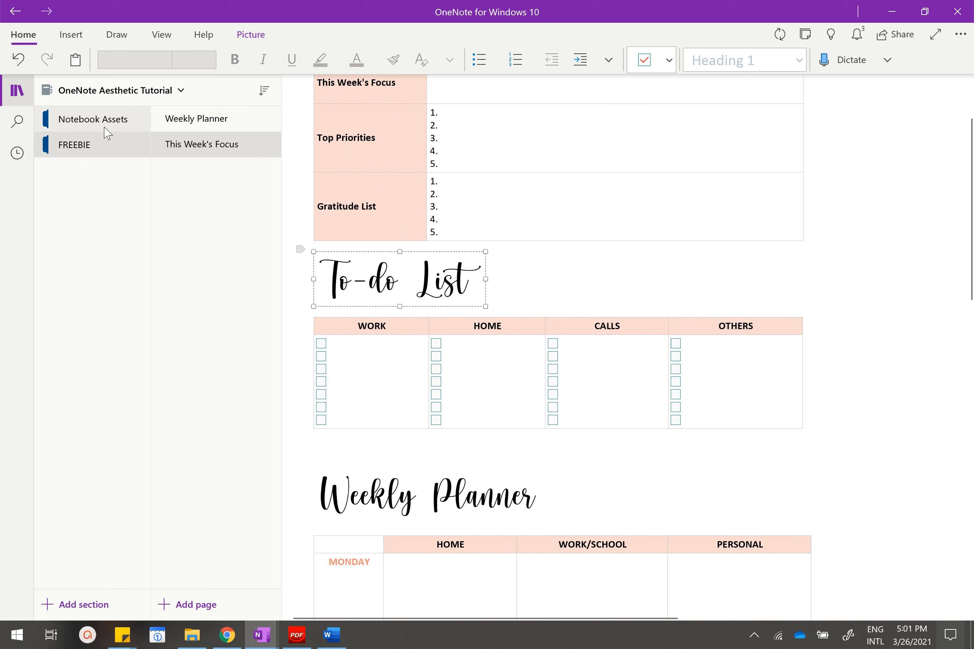
{"action": "left_click", "coordinate": [102, 127]}
{"action": "left_click", "coordinate": [216, 124]}
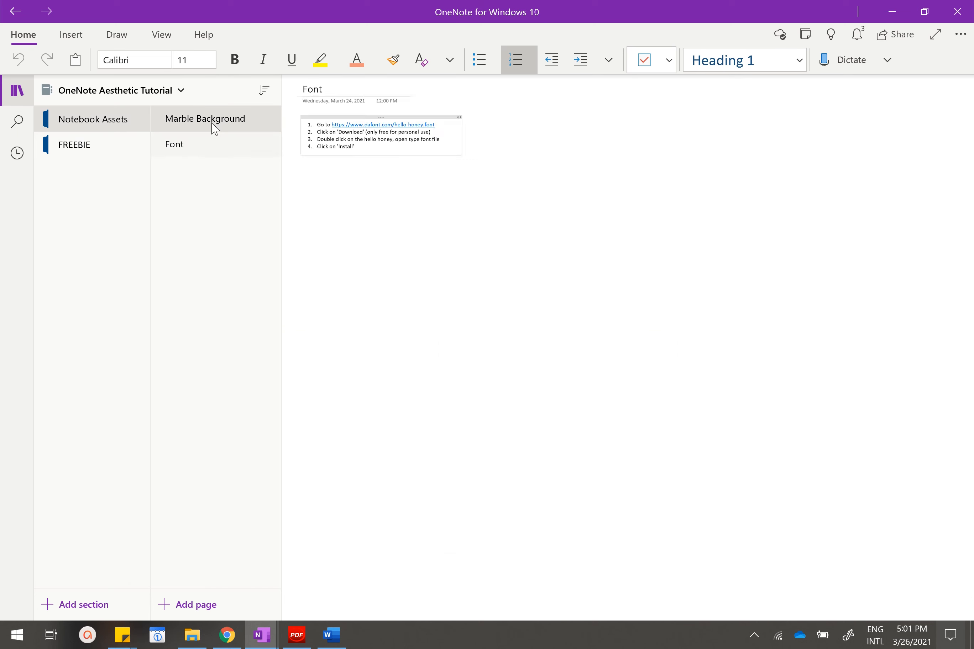
{"action": "left_click", "coordinate": [396, 97]}
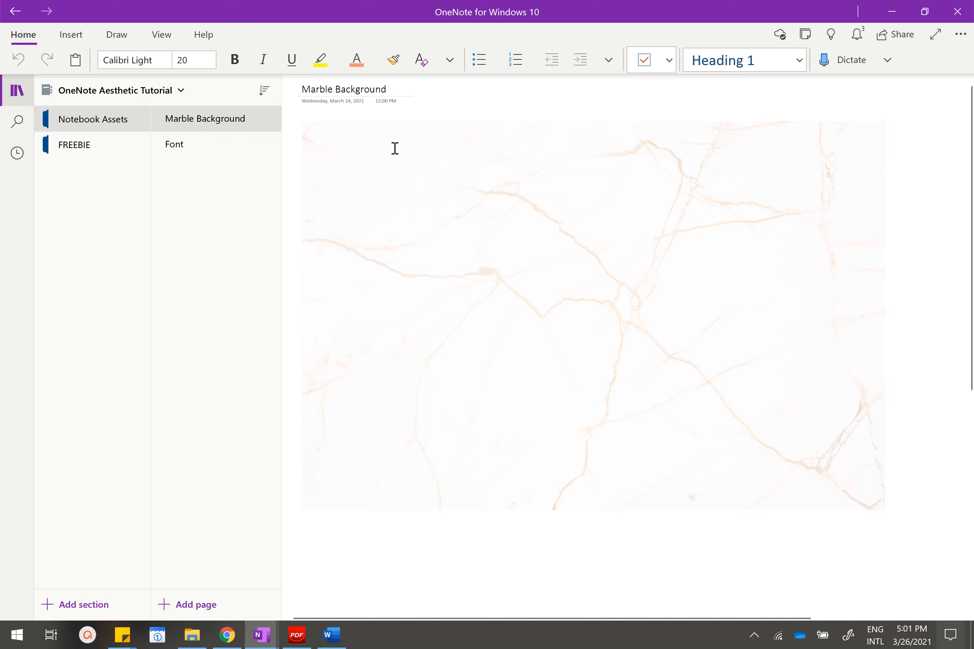
{"action": "left_click", "coordinate": [395, 163]}
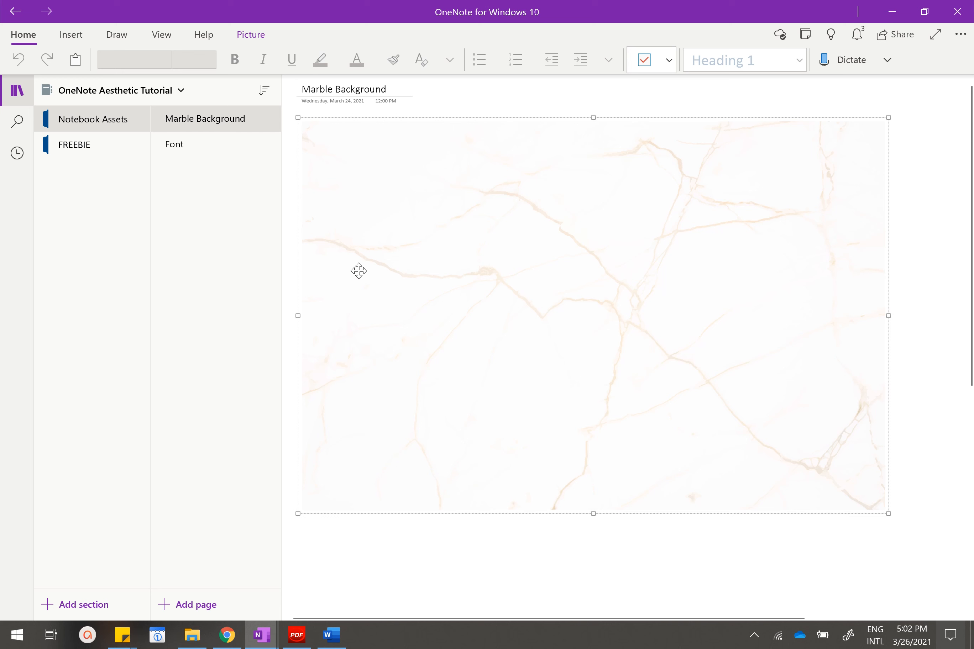
{"action": "left_click", "coordinate": [382, 87]}
Return to the planner page in the FREEBIE section and paste the marble picture into the blank area beside the tables.
{"action": "left_click", "coordinate": [105, 149]}
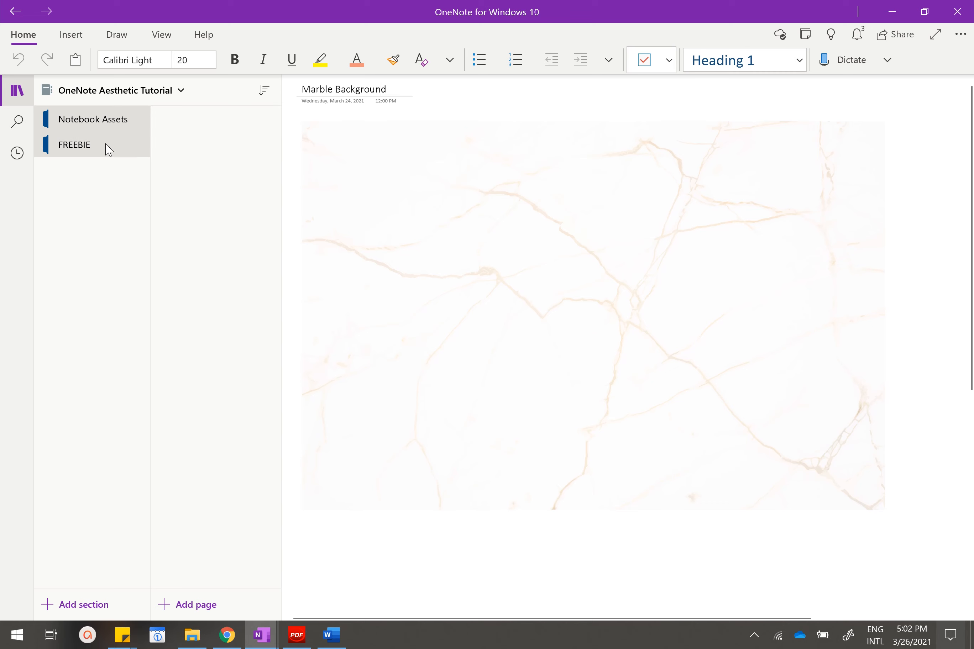
{"action": "scroll", "coordinate": [548, 284], "scroll_direction": "up", "scroll_amount": 4}
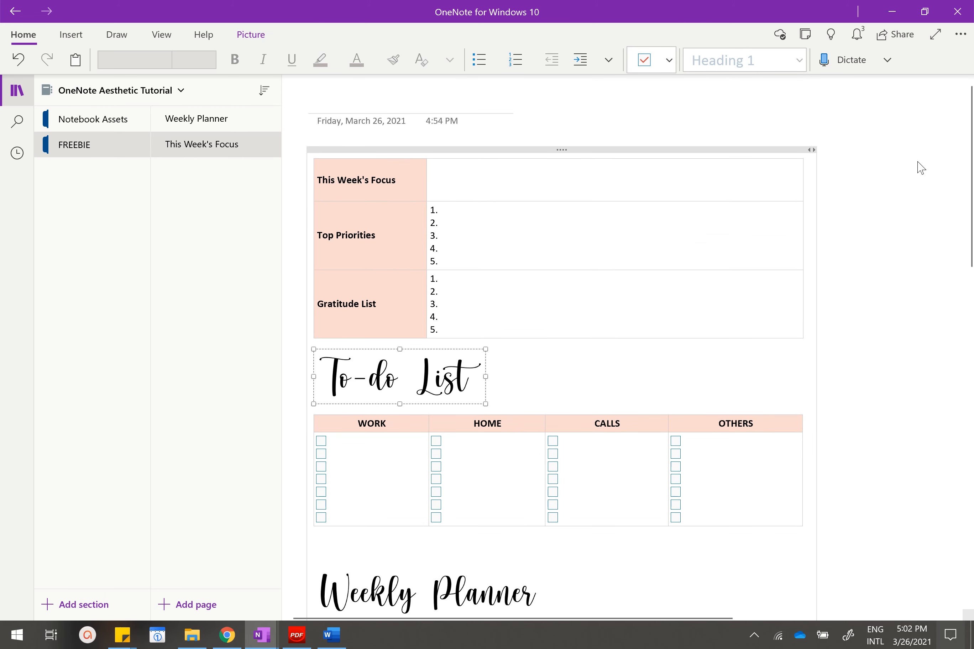
{"action": "left_click", "coordinate": [891, 169]}
{"action": "left_click", "coordinate": [17, 90]}
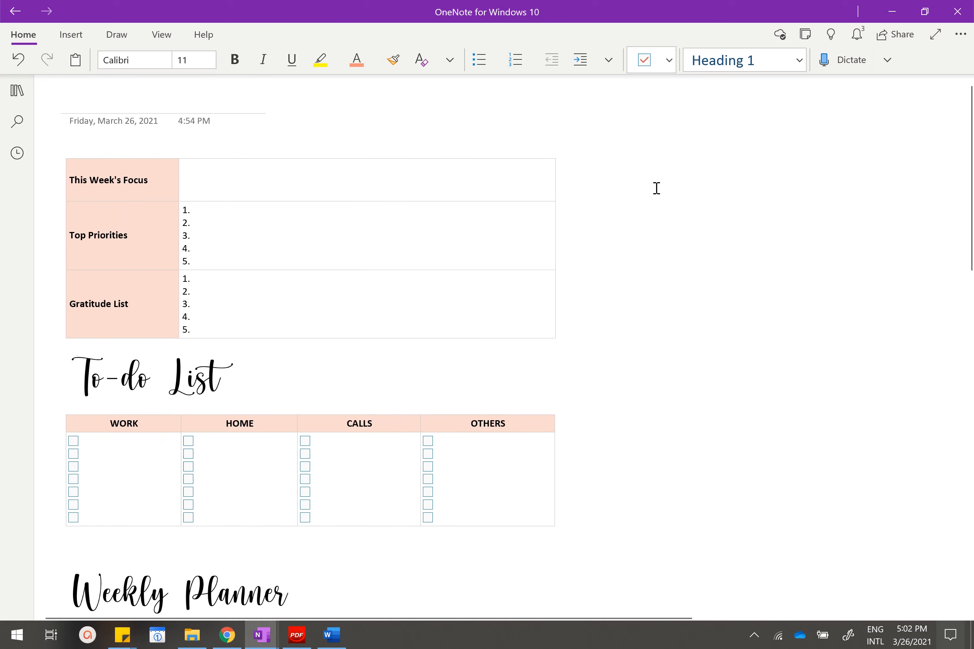
{"action": "key", "text": "ctrl+v"}
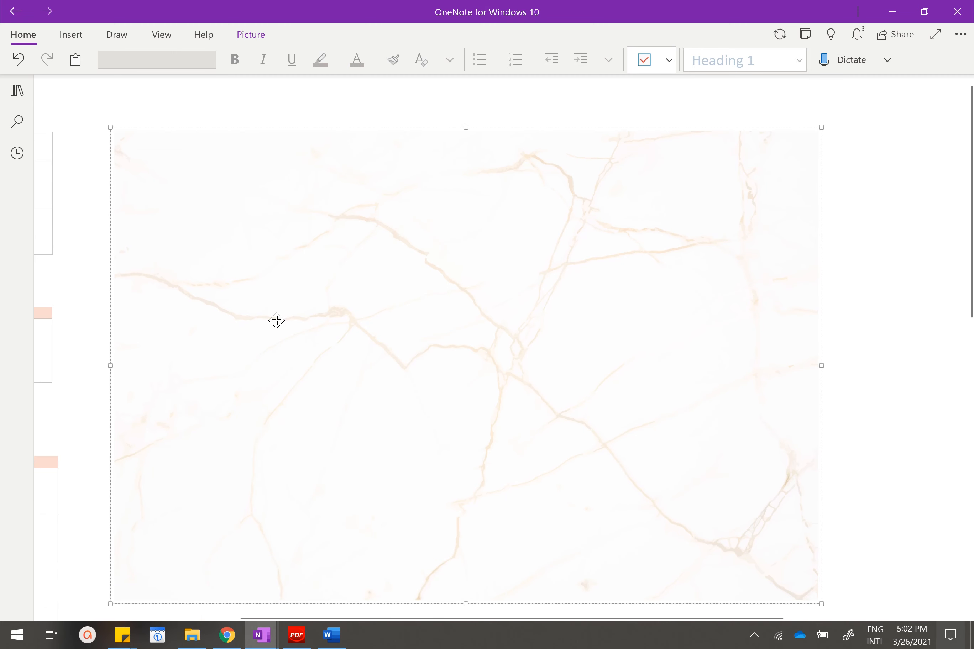
Move the marble picture over the planner tables, just below the page date, and rotate it left 90° into portrait orientation.
{"action": "scroll", "coordinate": [277, 320], "scroll_direction": "down", "scroll_amount": 1}
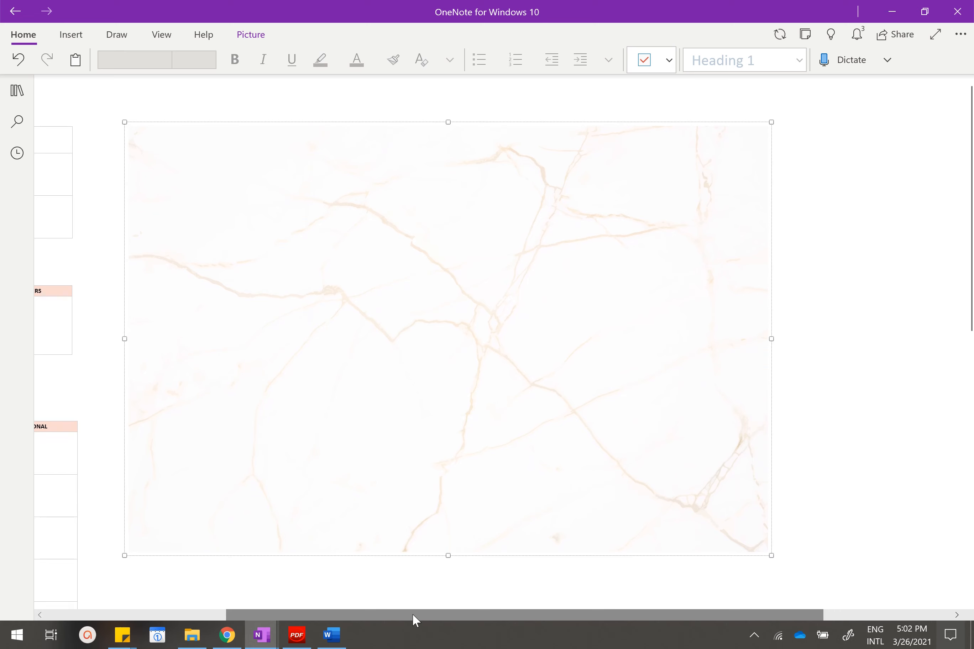
{"action": "left_click_drag", "start_coordinate": [412, 613], "coordinate": [220, 613]}
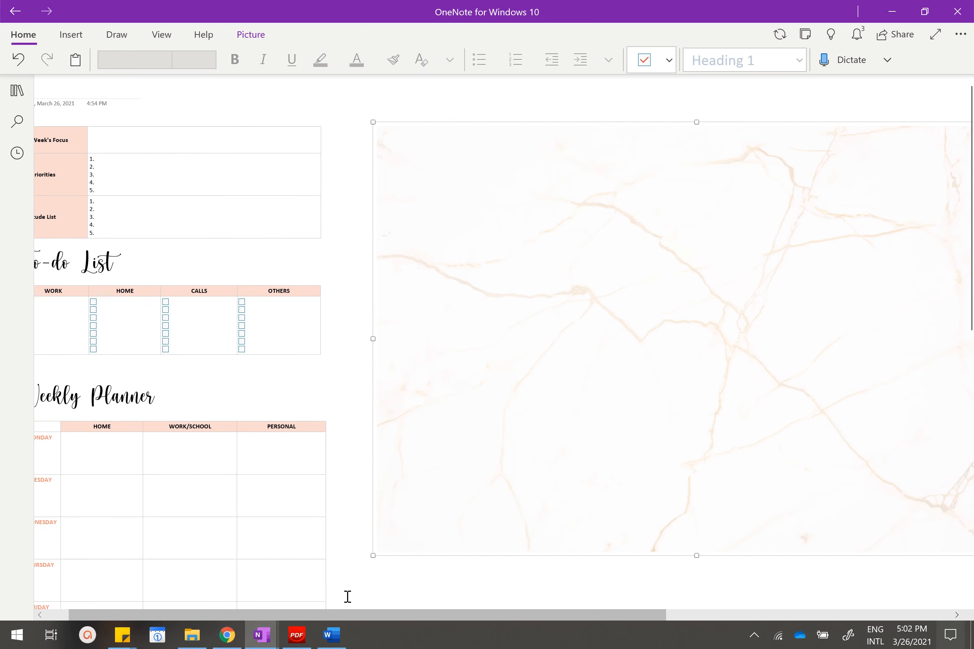
{"action": "left_click_drag", "start_coordinate": [332, 613], "coordinate": [307, 614]}
{"action": "left_click_drag", "start_coordinate": [592, 249], "coordinate": [221, 246]}
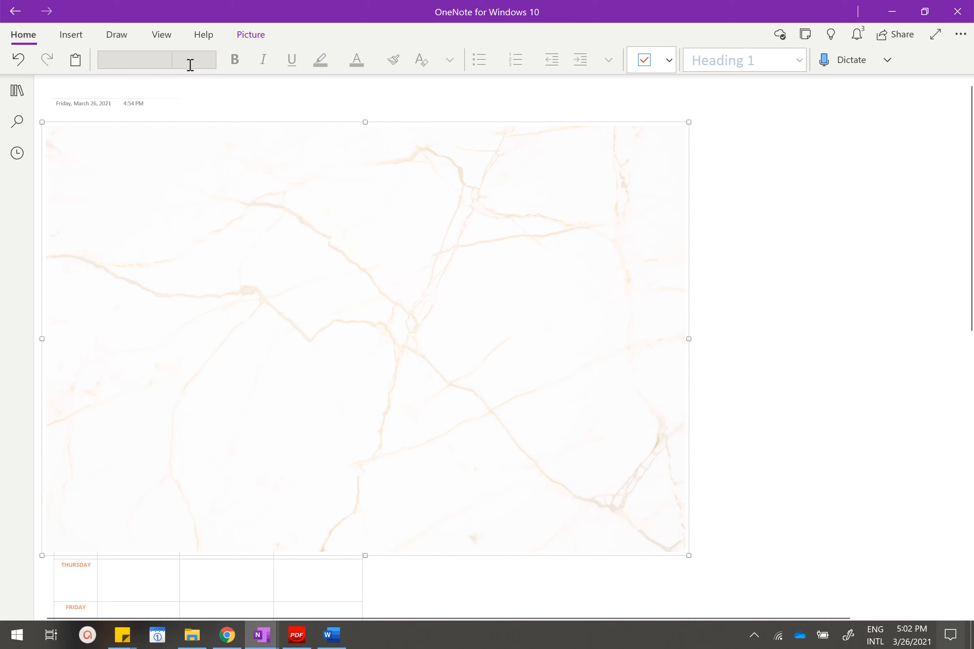
{"action": "left_click", "coordinate": [238, 35]}
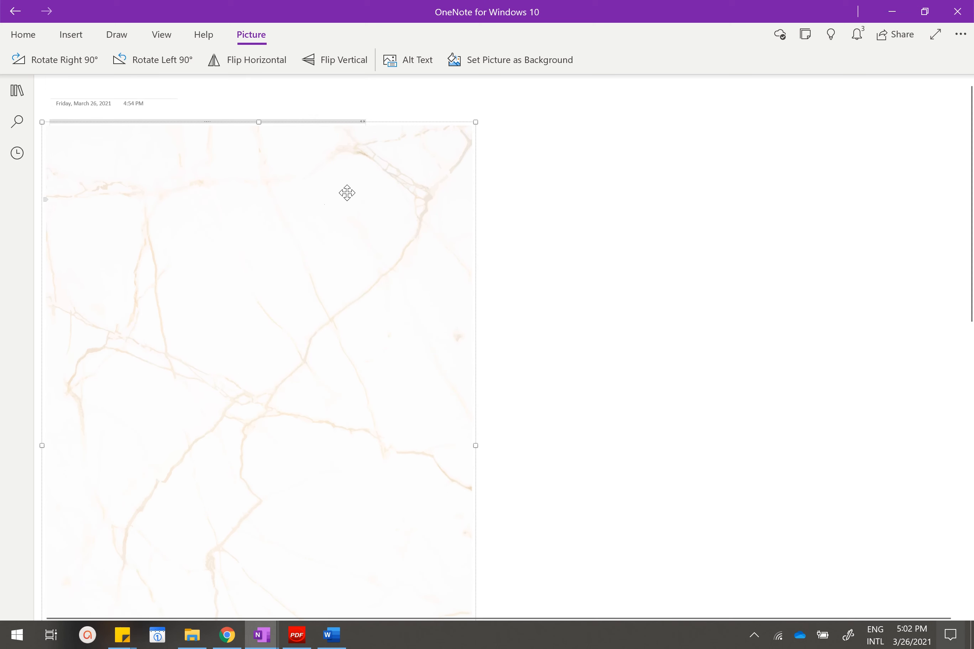
Set the rotated marble picture as the page background behind the planner tables.
{"action": "scroll", "coordinate": [452, 273], "scroll_direction": "down", "scroll_amount": 8}
{"action": "scroll", "coordinate": [440, 259], "scroll_direction": "up", "scroll_amount": 8}
{"action": "right_click", "coordinate": [354, 205]}
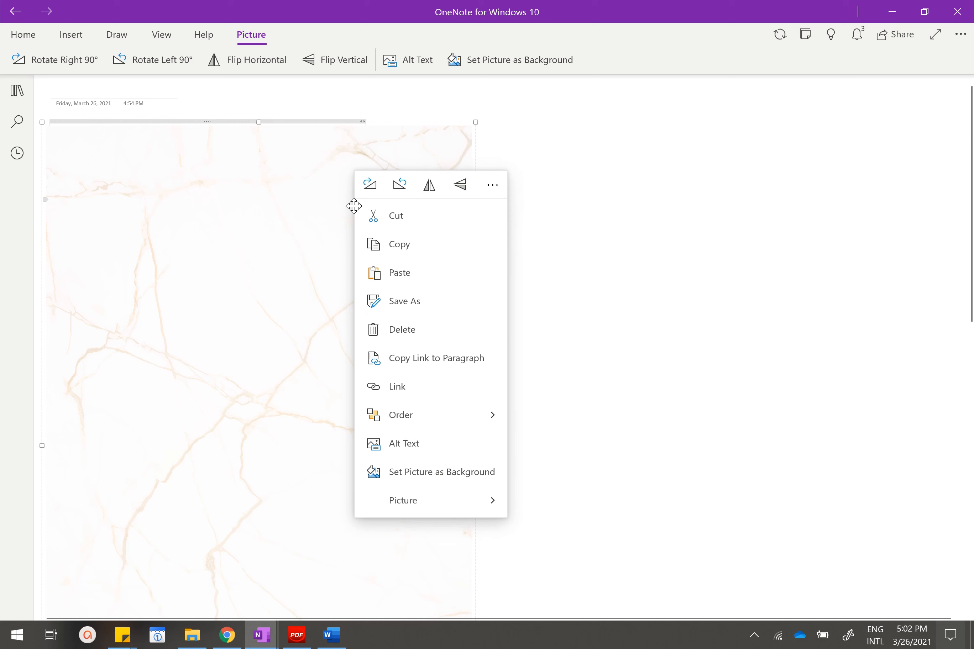
{"action": "left_click", "coordinate": [420, 472]}
Move the container holding the planner's tables and headings so it sits centred across the width of the marble background.
{"action": "left_click_drag", "start_coordinate": [252, 125], "coordinate": [317, 149]}
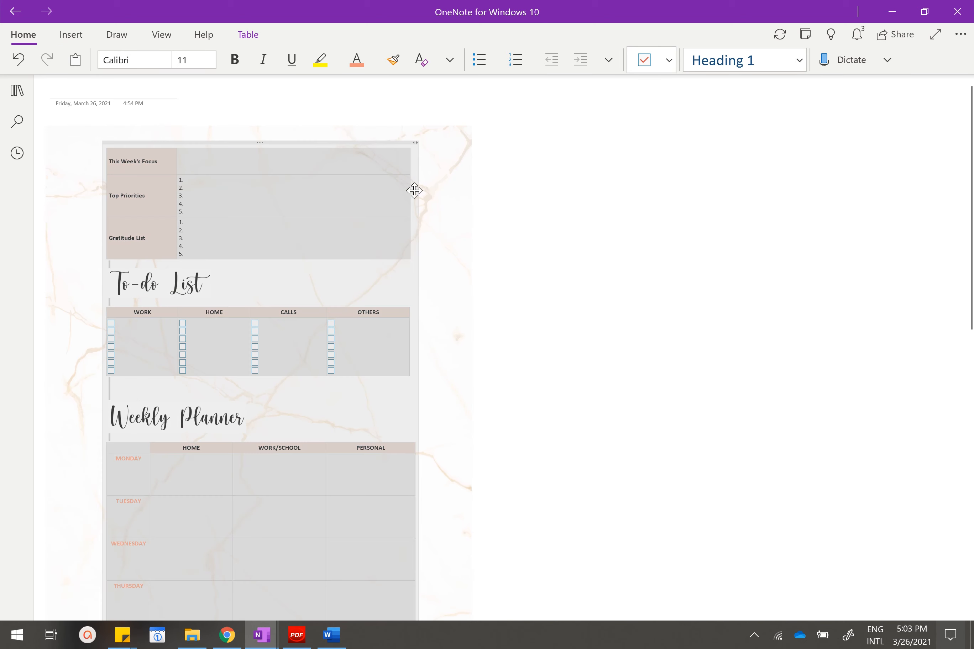
{"action": "left_click", "coordinate": [617, 235]}
{"action": "scroll", "coordinate": [363, 276], "scroll_direction": "down", "scroll_amount": 6}
{"action": "scroll", "coordinate": [352, 273], "scroll_direction": "up", "scroll_amount": 6}
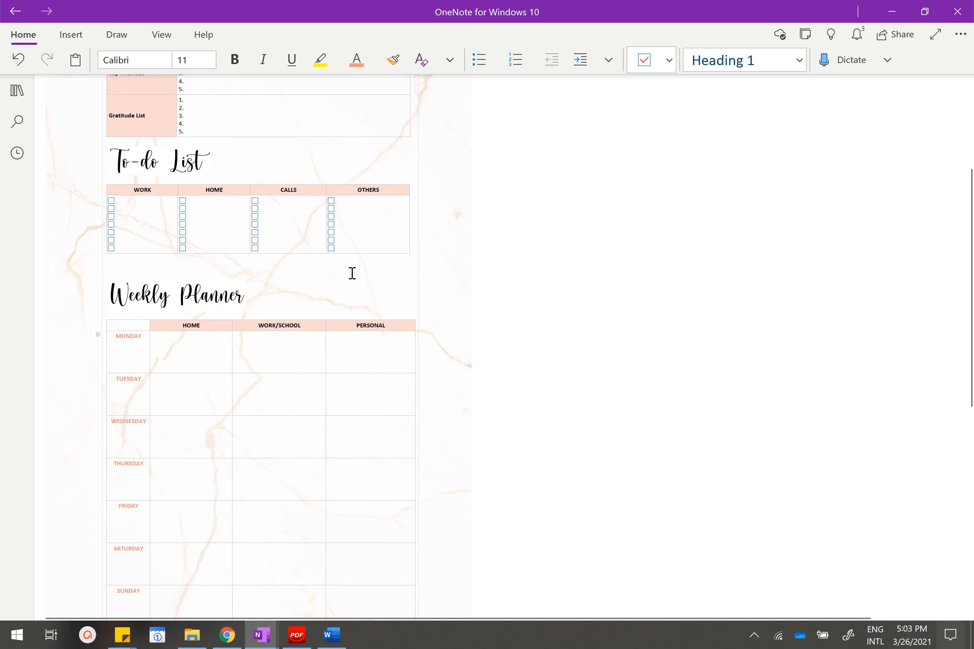
Fill in the This Week's Focus row of the planner with DO UP A YOUTUBE VIDEO.
{"action": "left_click", "coordinate": [124, 95]}
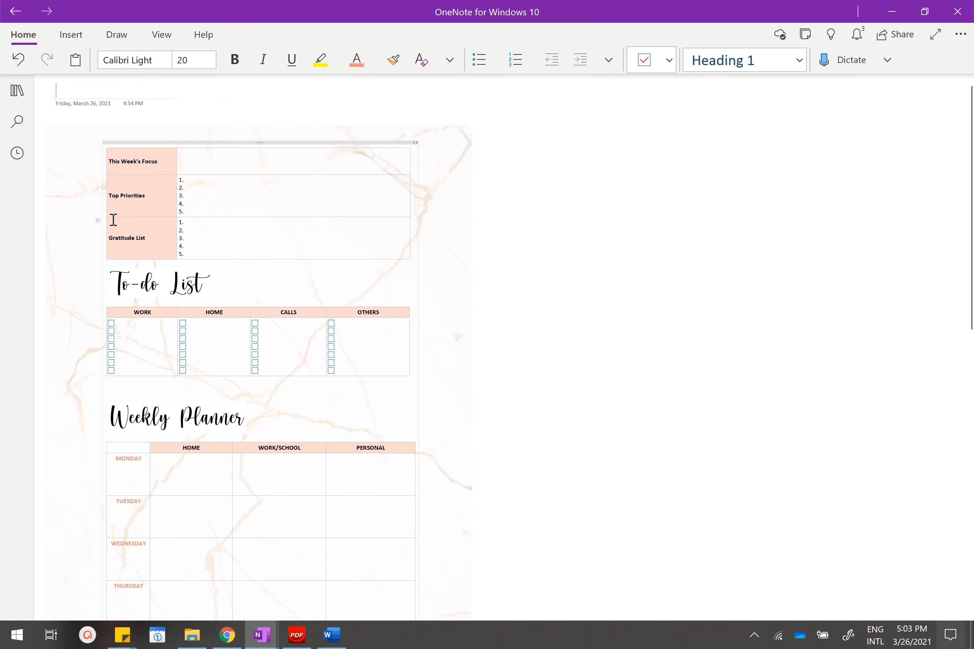
{"action": "scroll", "coordinate": [117, 218], "scroll_direction": "up", "scroll_amount": 4}
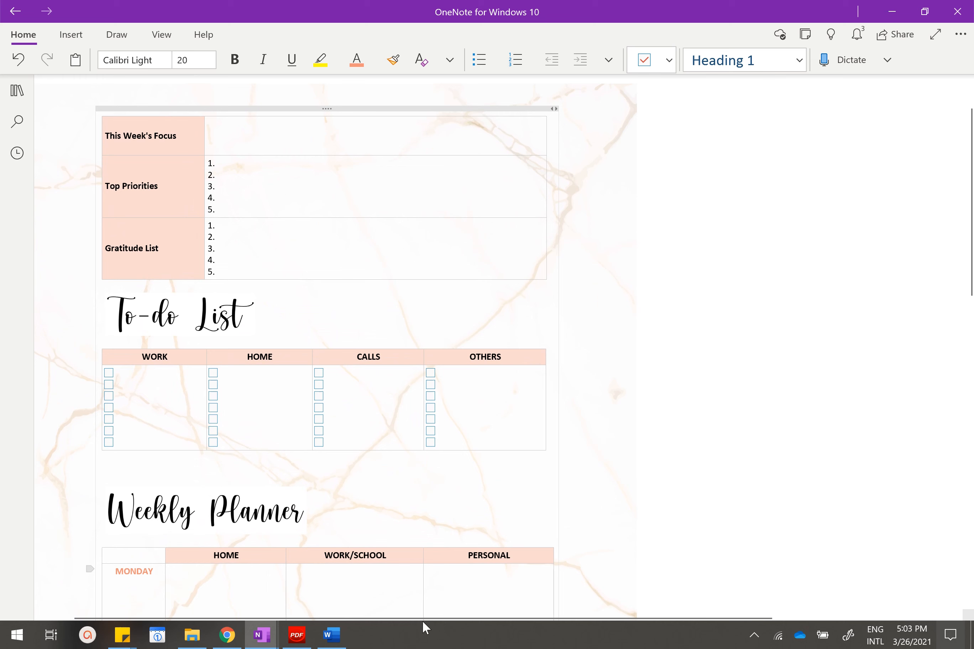
{"action": "left_click_drag", "start_coordinate": [432, 615], "coordinate": [337, 615]}
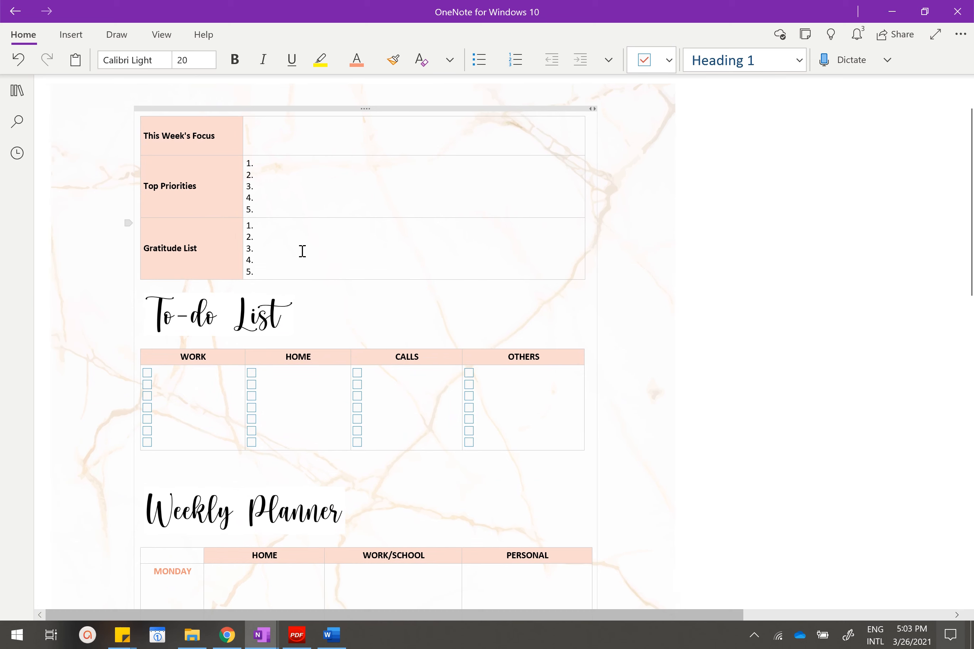
{"action": "scroll", "coordinate": [371, 177], "scroll_direction": "up", "scroll_amount": 2}
{"action": "scroll", "coordinate": [365, 196], "scroll_direction": "down", "scroll_amount": 3}
{"action": "scroll", "coordinate": [364, 196], "scroll_direction": "up", "scroll_amount": 3}
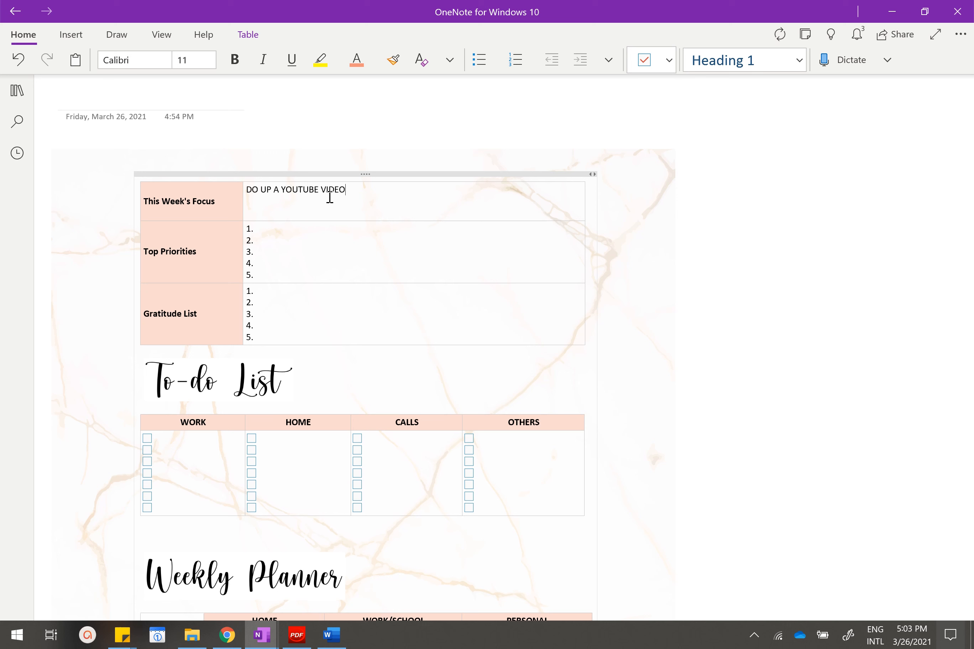
Try adding DO UP A YOUTUBE VIDEO as a separate note above the marble background, and remove that note again.
{"action": "left_click", "coordinate": [381, 100]}
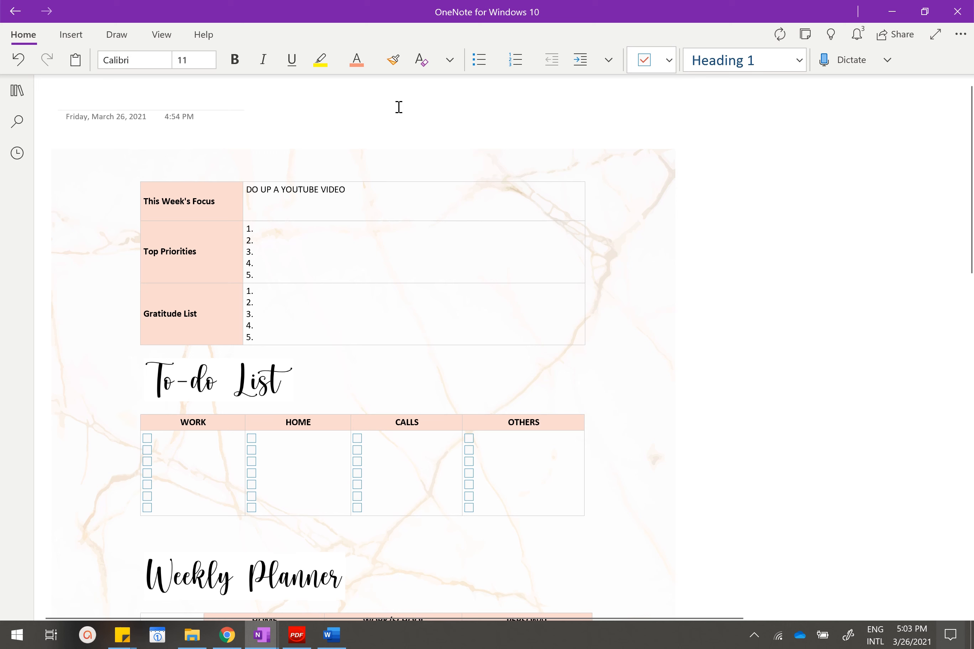
{"action": "type", "text": "DO UP A YOUTUBE VIDEO"}
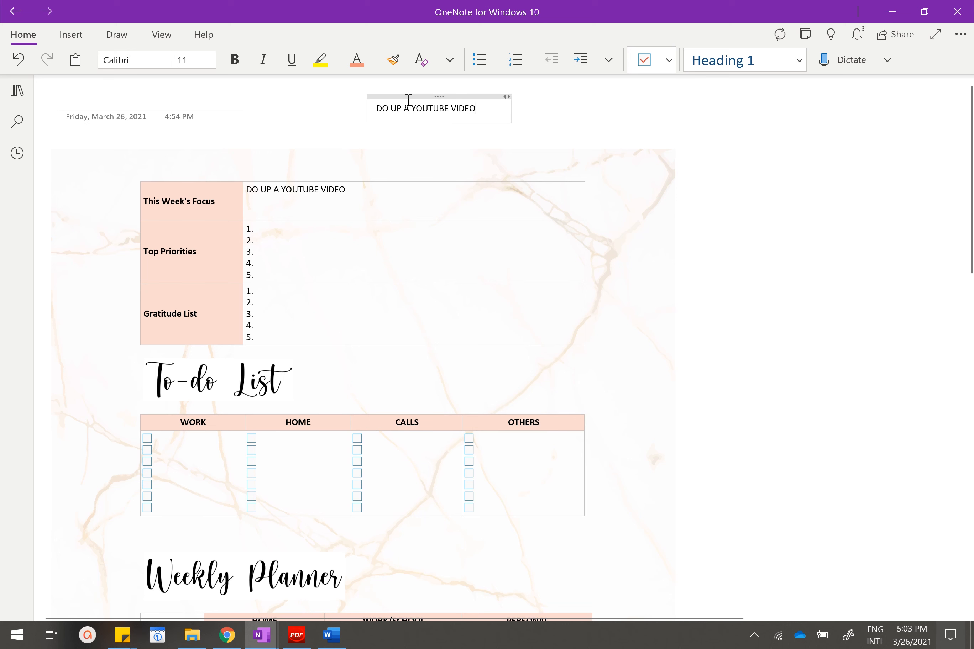
{"action": "left_click_drag", "start_coordinate": [406, 98], "coordinate": [462, 115]}
{"action": "left_click", "coordinate": [355, 191]}
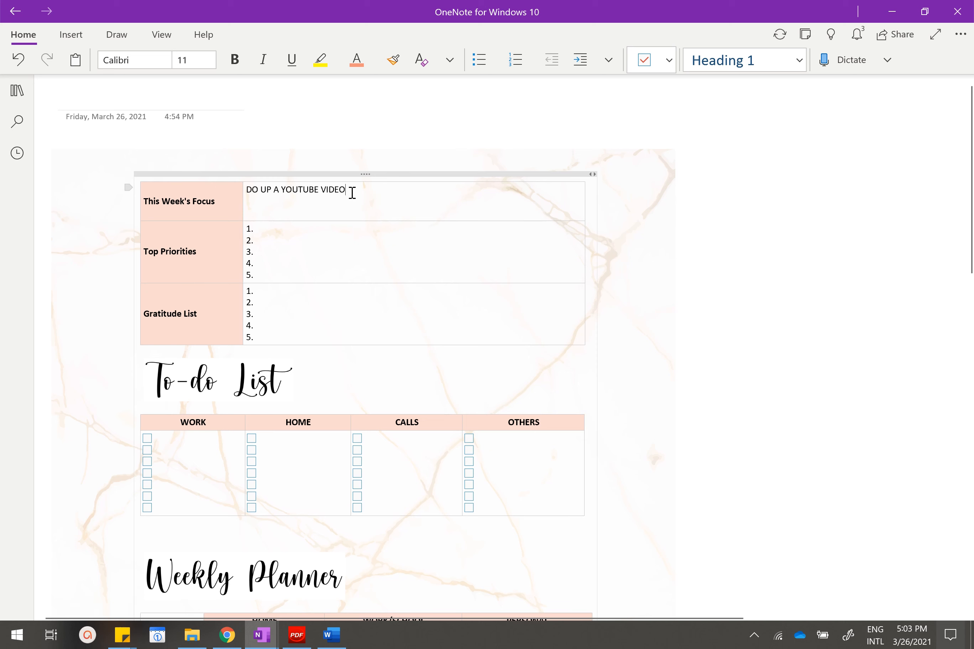
Change the first pen's color to purple and turn on drawing with mouse or touch.
{"action": "scroll", "coordinate": [317, 187], "scroll_direction": "down", "scroll_amount": 3}
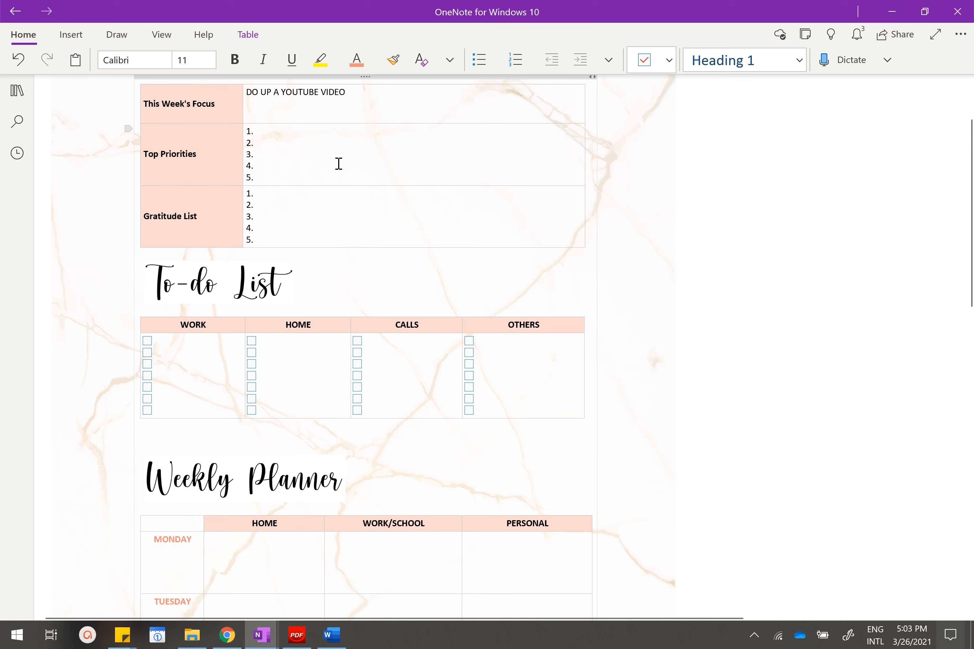
{"action": "scroll", "coordinate": [338, 163], "scroll_direction": "up", "scroll_amount": 3}
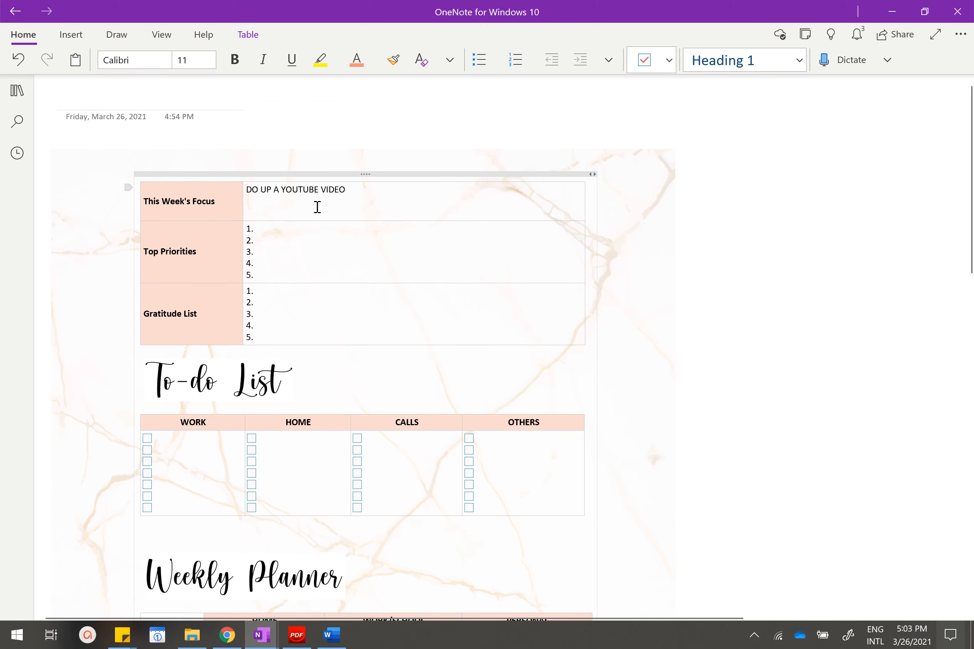
{"action": "left_click", "coordinate": [120, 38]}
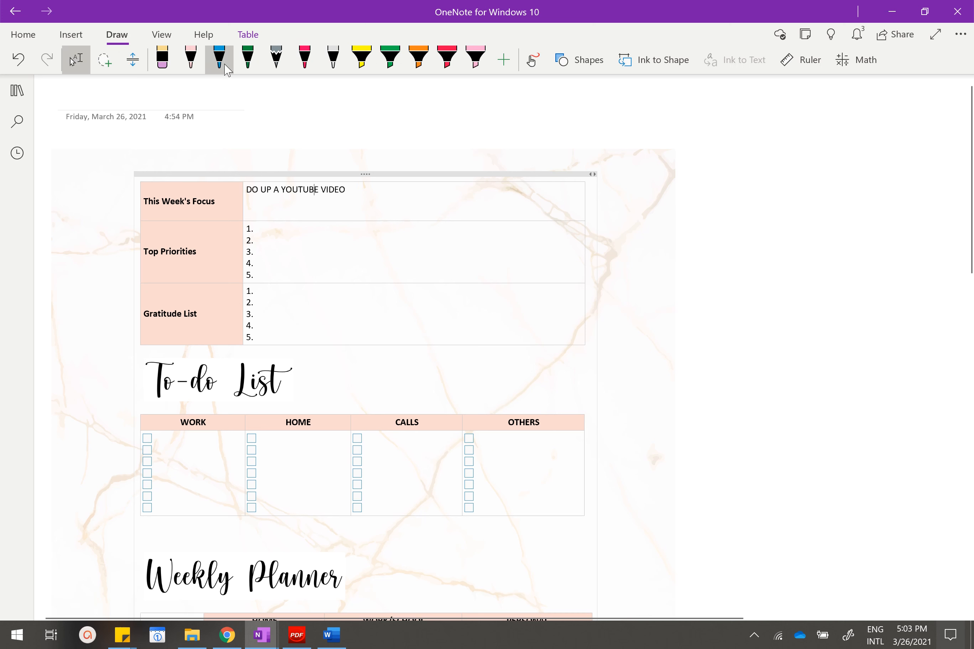
{"action": "left_click", "coordinate": [191, 59]}
{"action": "left_click", "coordinate": [199, 68]}
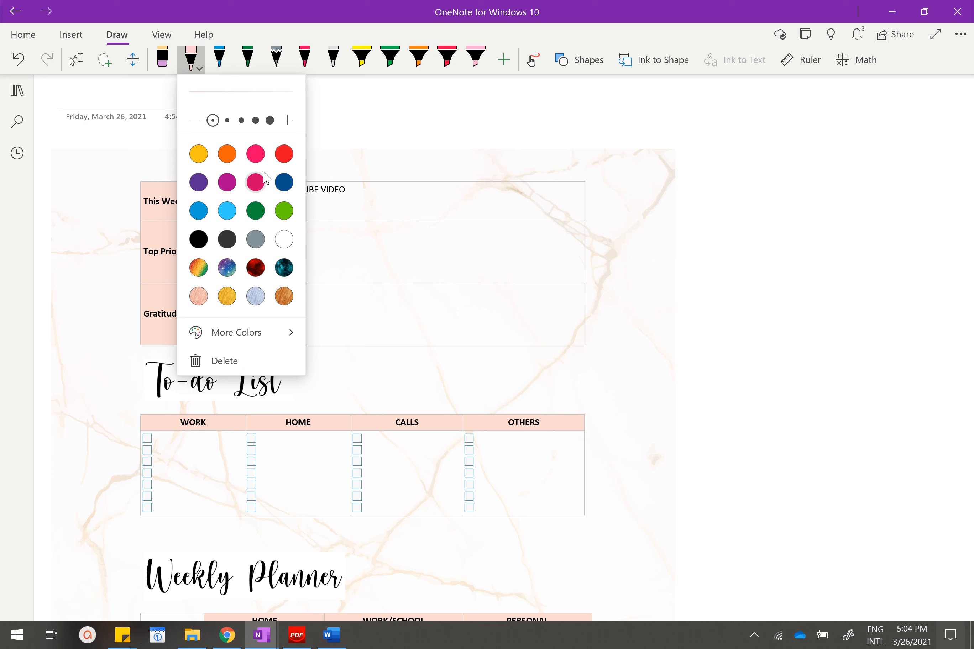
{"action": "left_click", "coordinate": [199, 182]}
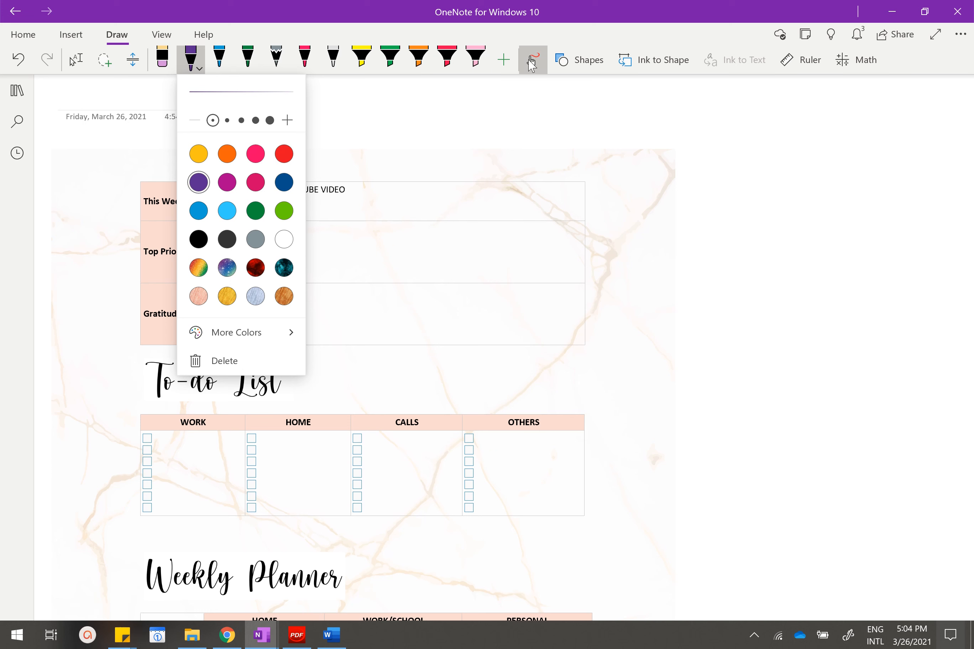
{"action": "left_click", "coordinate": [532, 60]}
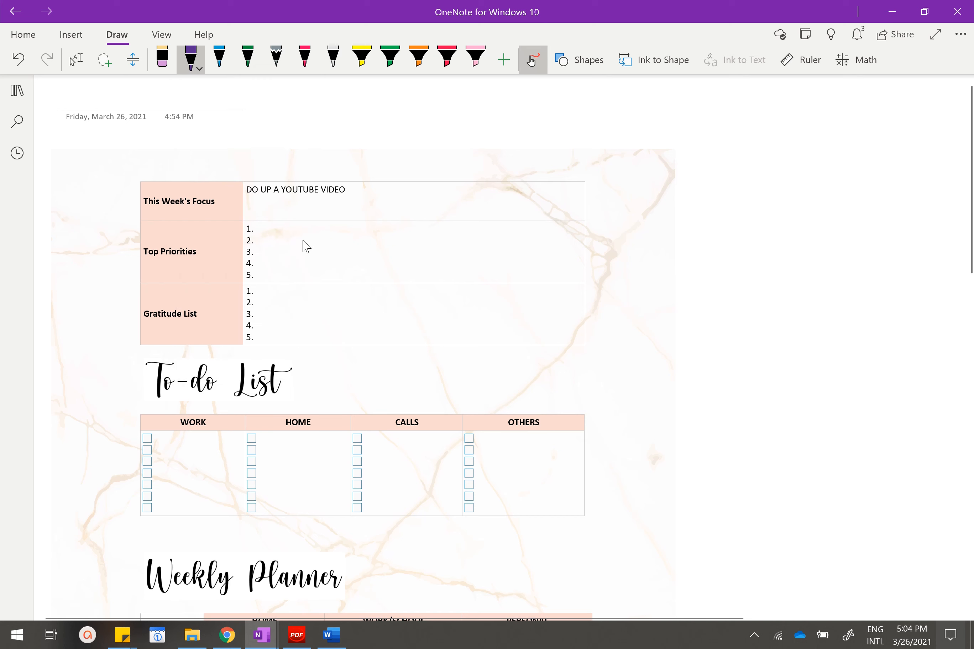
Draw purple ink lines as sample handwritten entries beside the checkboxes in the To-do List's WORK column.
{"action": "scroll", "coordinate": [306, 247], "scroll_direction": "down", "scroll_amount": 5}
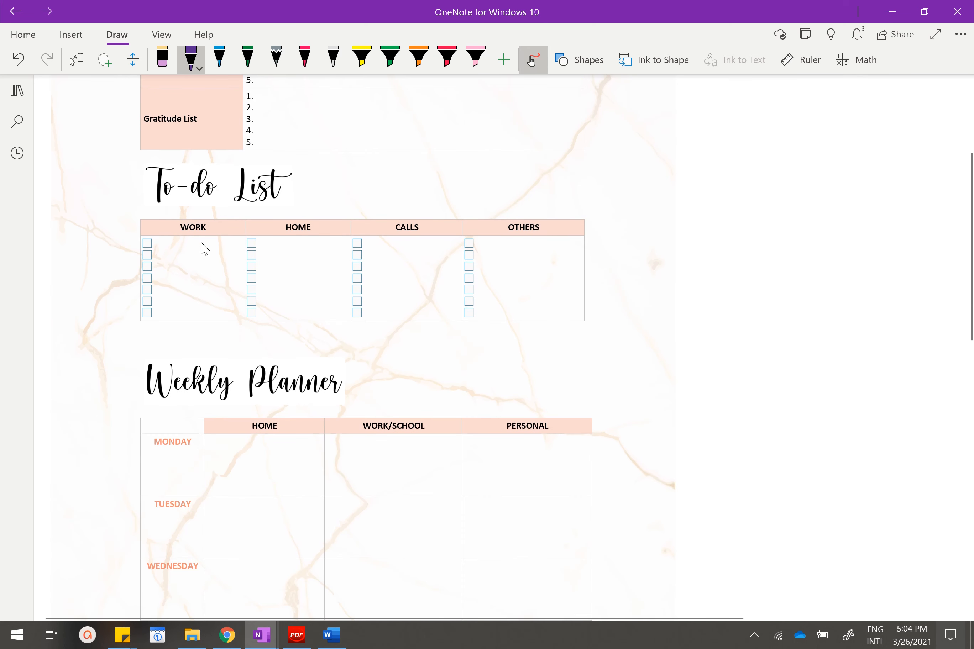
{"action": "mouse_move", "coordinate": [160, 242]}
{"action": "left_mouse_down"}
{"action": "mouse_move", "coordinate": [210, 243]}
{"action": "mouse_move", "coordinate": [214, 256]}
{"action": "left_mouse_up"}
{"action": "mouse_move", "coordinate": [159, 269]}
{"action": "left_mouse_down"}
{"action": "mouse_move", "coordinate": [219, 272]}
{"action": "mouse_move", "coordinate": [230, 311]}
{"action": "left_mouse_up"}
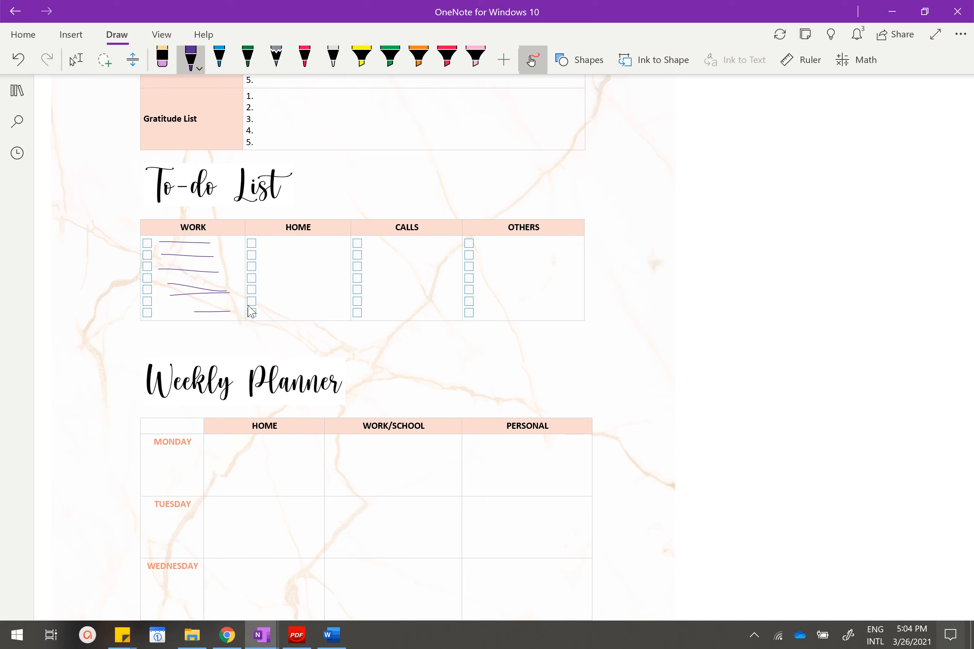
Turn off freehand drawing and tick the first checkbox in the To-do List's WORK column.
{"action": "scroll", "coordinate": [339, 282], "scroll_direction": "up", "scroll_amount": 5}
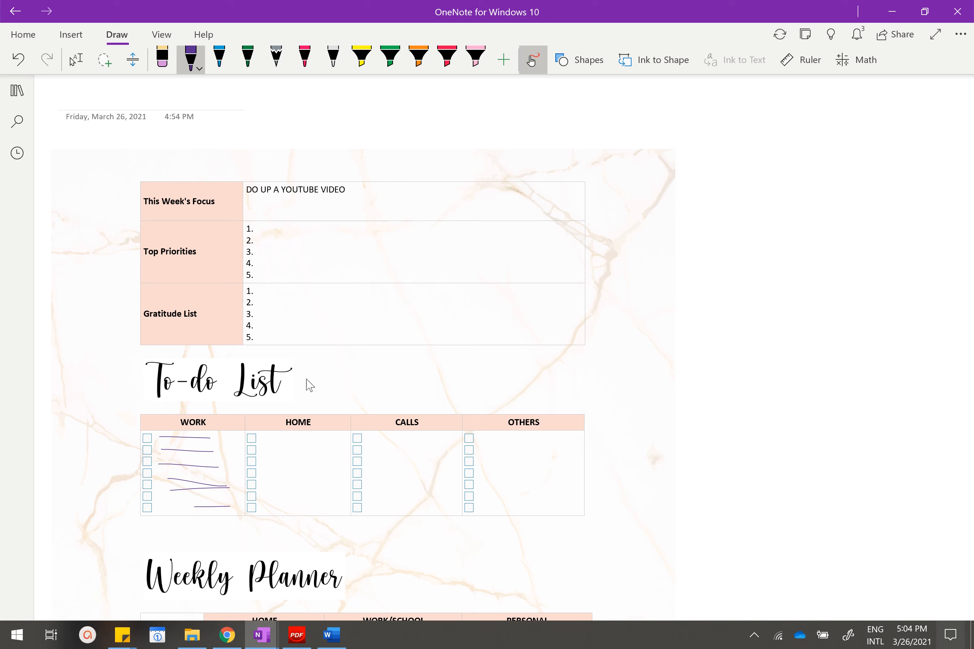
{"action": "left_click", "coordinate": [532, 60]}
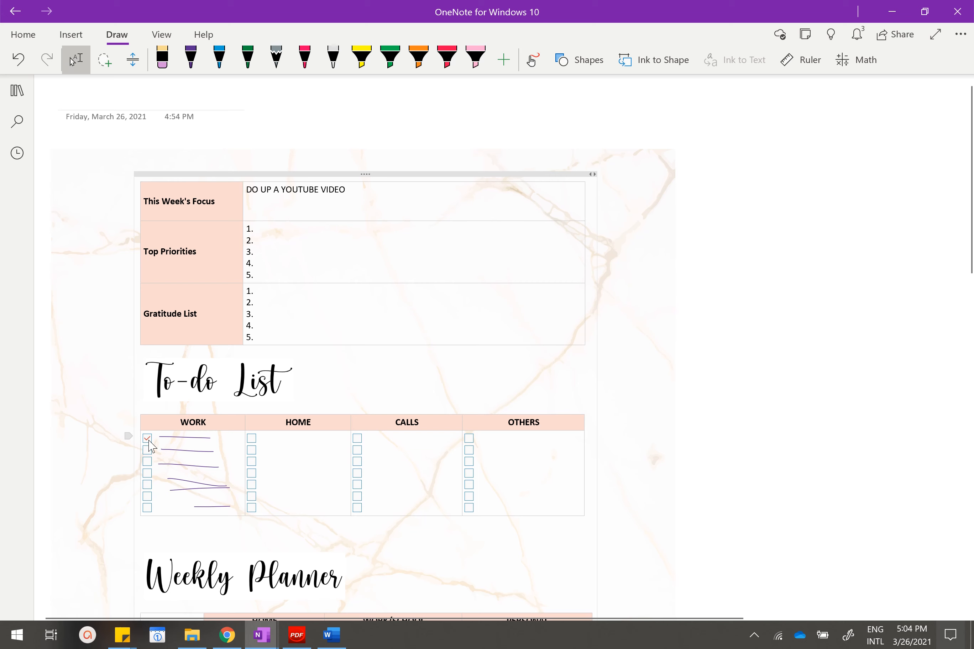
{"action": "scroll", "coordinate": [269, 336], "scroll_direction": "down", "scroll_amount": 8}
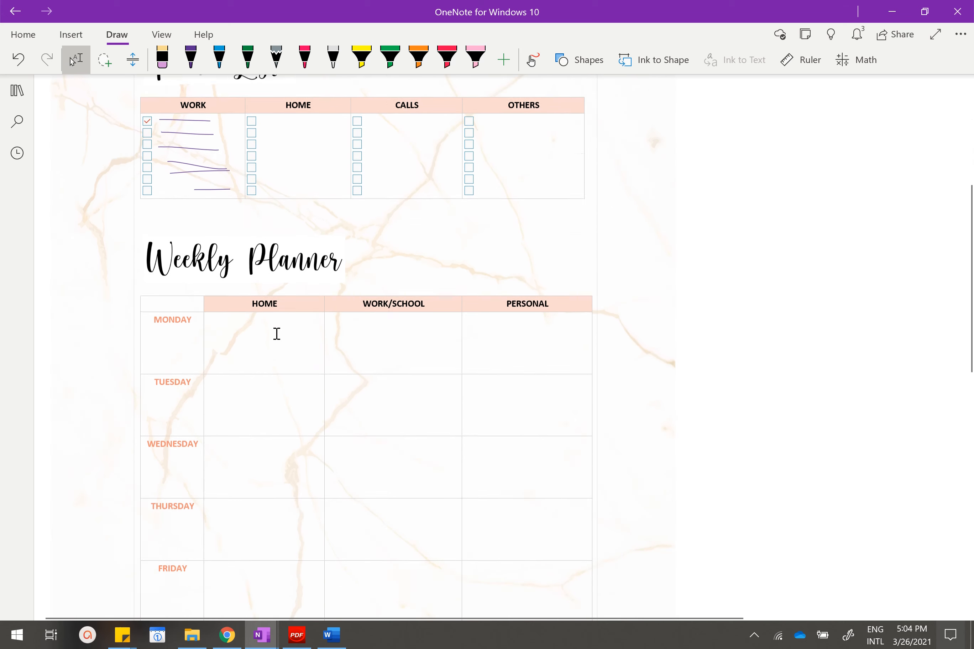
{"action": "scroll", "coordinate": [277, 263], "scroll_direction": "up", "scroll_amount": 8}
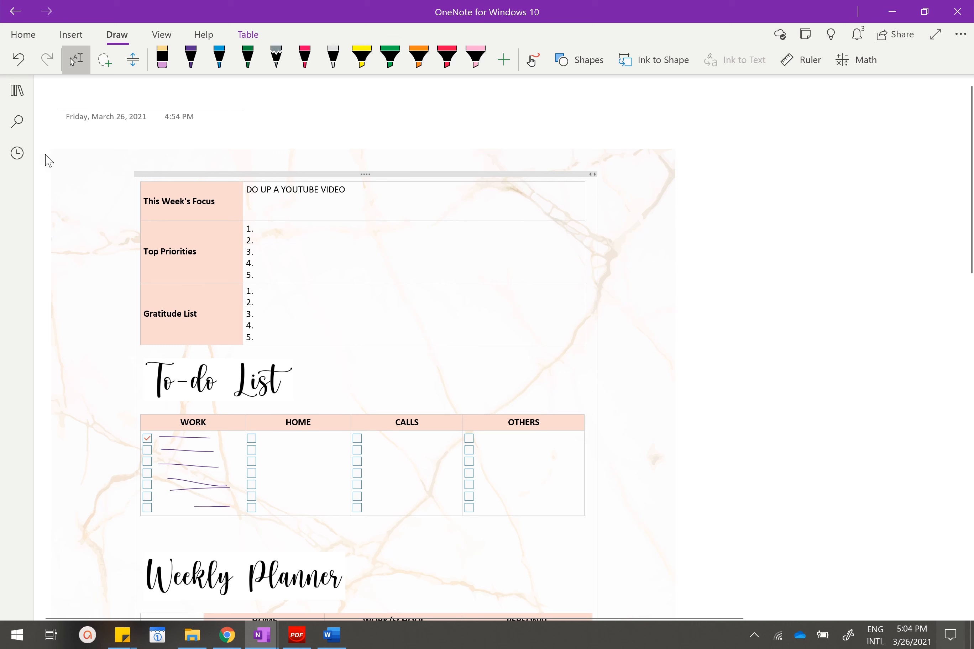
Search all notebooks for the To Do tag, browse the tagged items, open one from the FREEBIE section and close the search.
{"action": "left_click", "coordinate": [18, 128]}
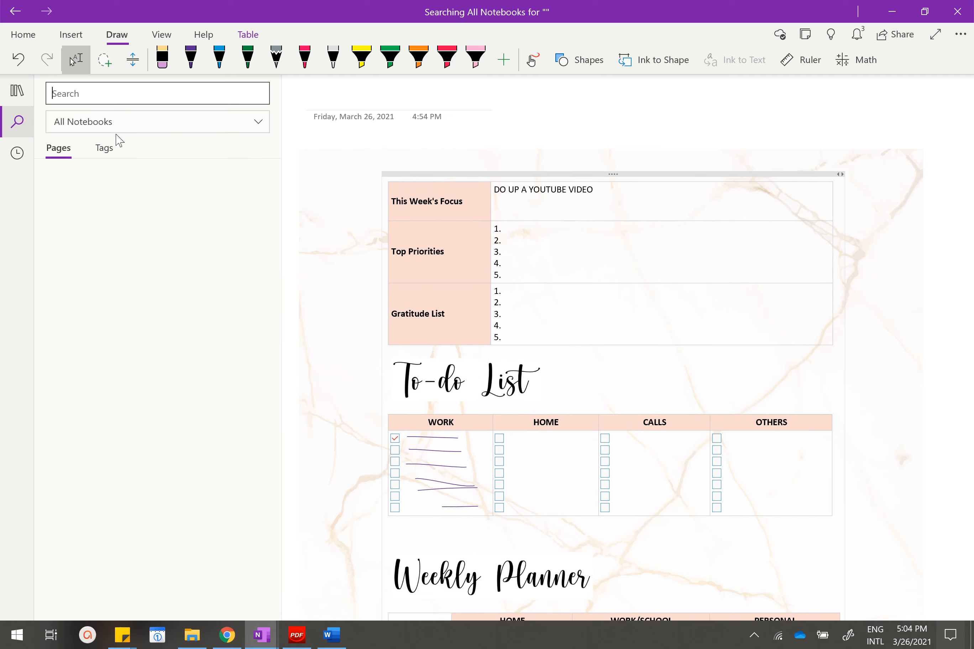
{"action": "left_click", "coordinate": [99, 347]}
{"action": "left_click", "coordinate": [112, 160]}
{"action": "left_click", "coordinate": [212, 93]}
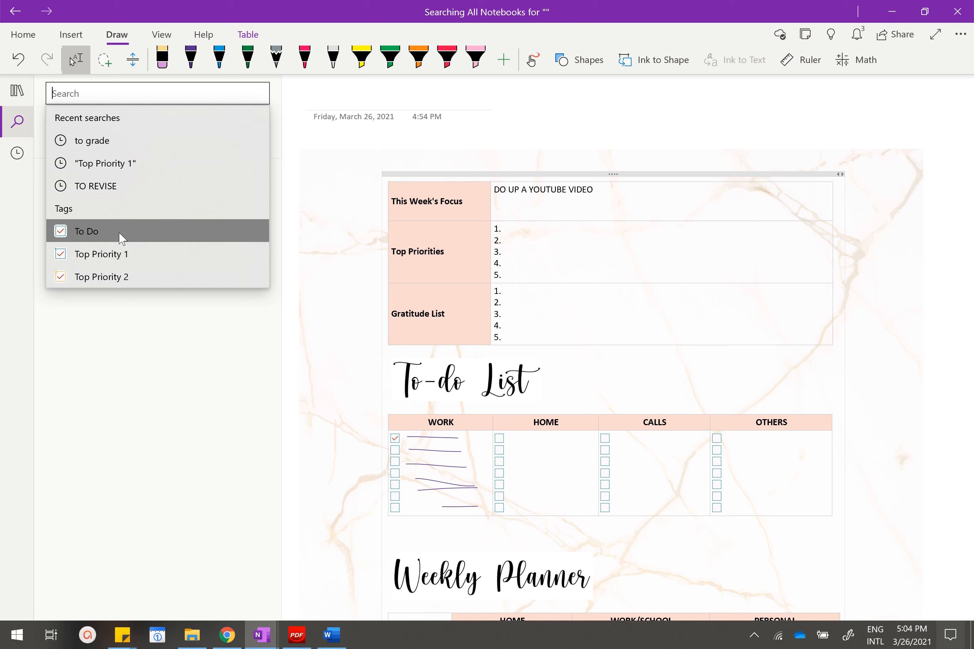
{"action": "left_click", "coordinate": [118, 235]}
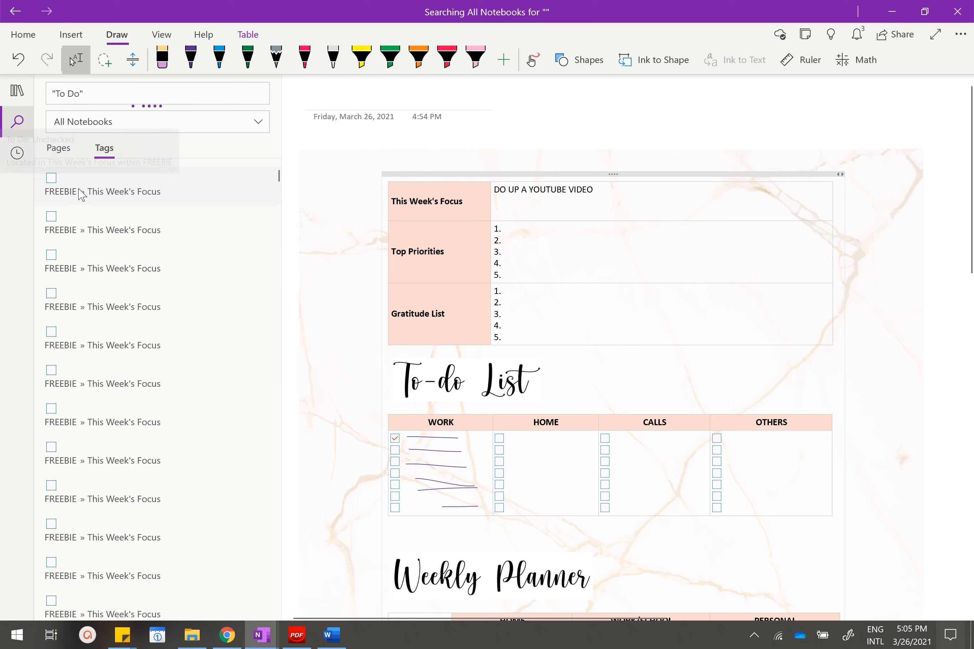
{"action": "scroll", "coordinate": [84, 337], "scroll_direction": "down", "scroll_amount": 1}
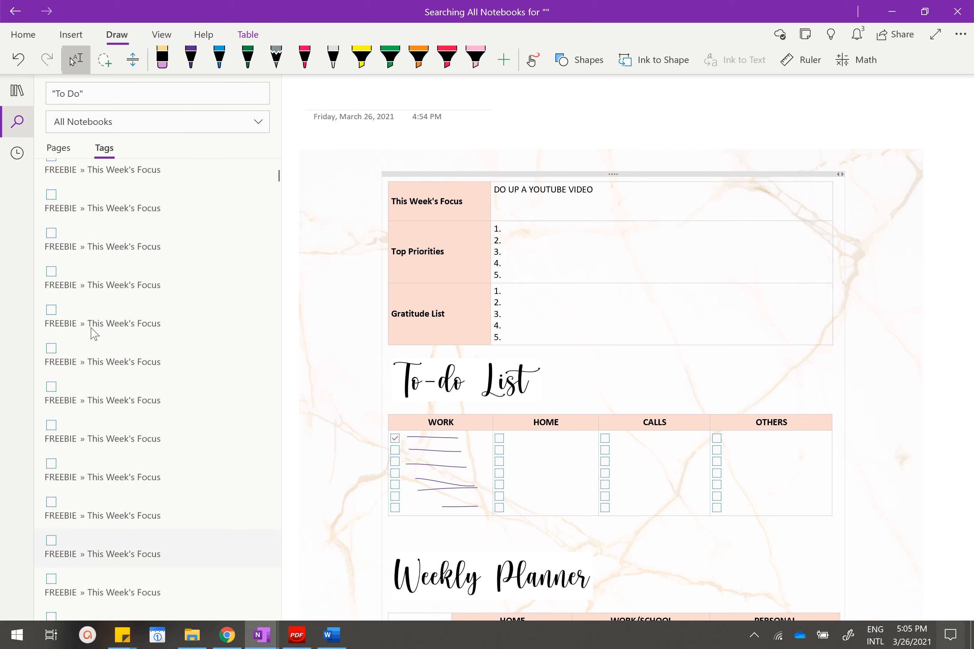
{"action": "scroll", "coordinate": [78, 293], "scroll_direction": "down", "scroll_amount": 1}
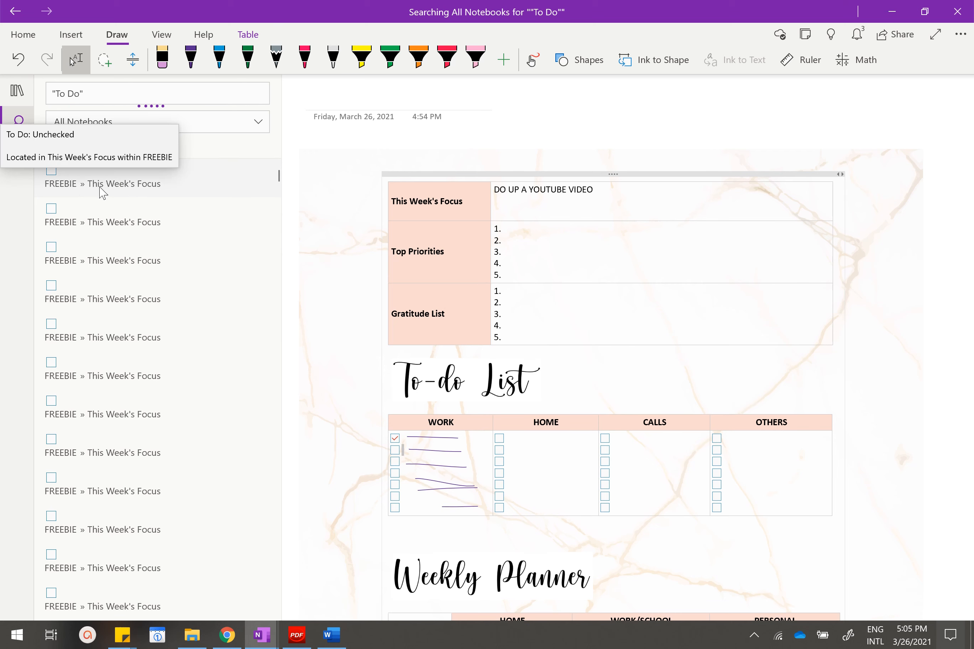
{"action": "left_click", "coordinate": [95, 169]}
{"action": "left_click", "coordinate": [17, 121]}
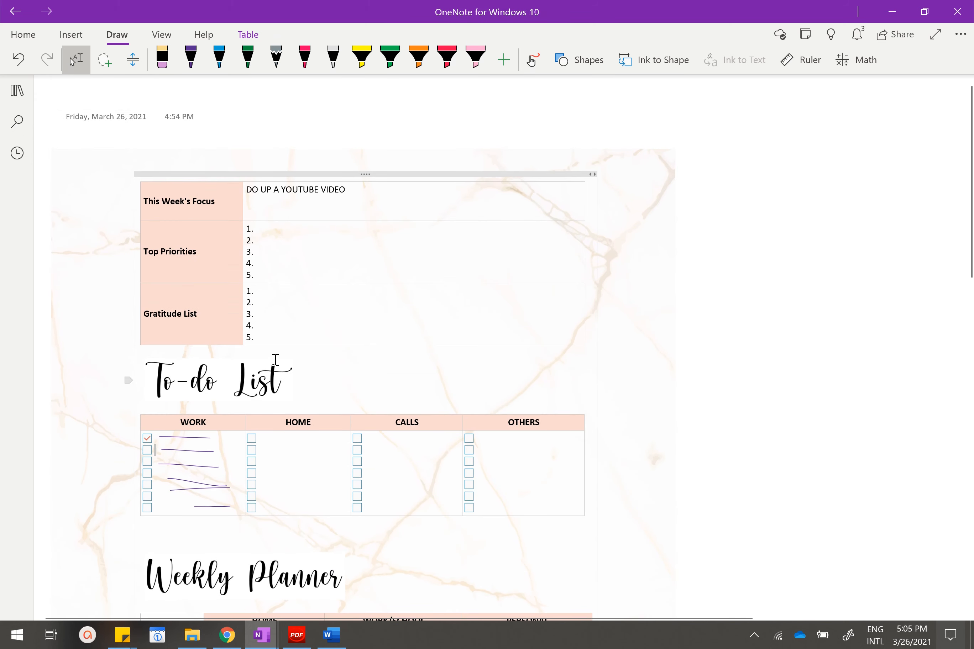
Switch to the OneNote Marble Planner notebook and view the Overview page in its All Year Round section.
{"action": "scroll", "coordinate": [276, 356], "scroll_direction": "down", "scroll_amount": 5}
{"action": "scroll", "coordinate": [686, 258], "scroll_direction": "up", "scroll_amount": 5}
{"action": "left_click", "coordinate": [23, 103]}
{"action": "left_click", "coordinate": [132, 103]}
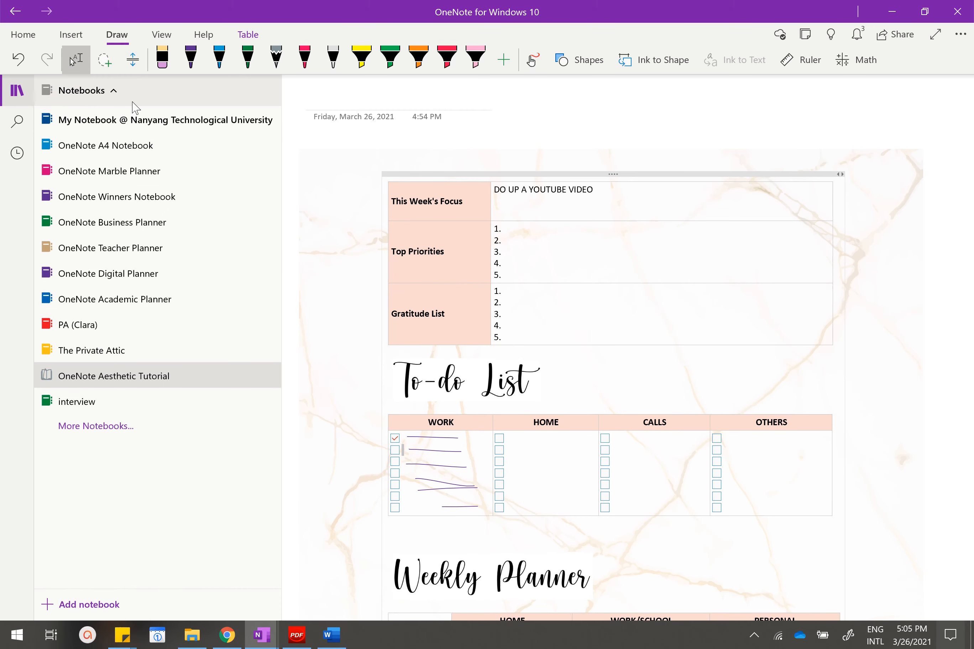
{"action": "left_click", "coordinate": [124, 173]}
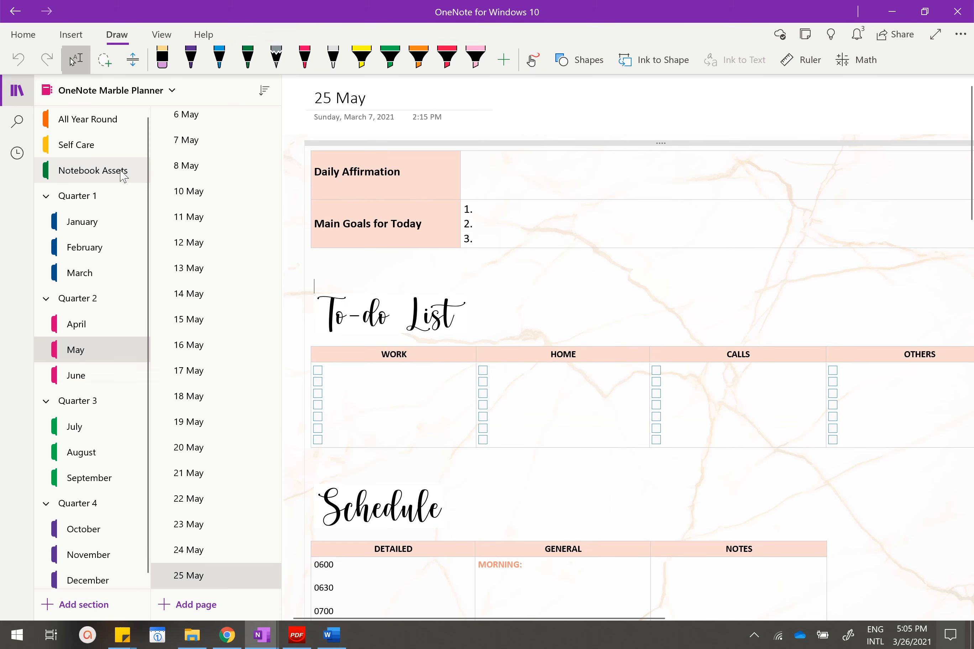
{"action": "left_click", "coordinate": [113, 125]}
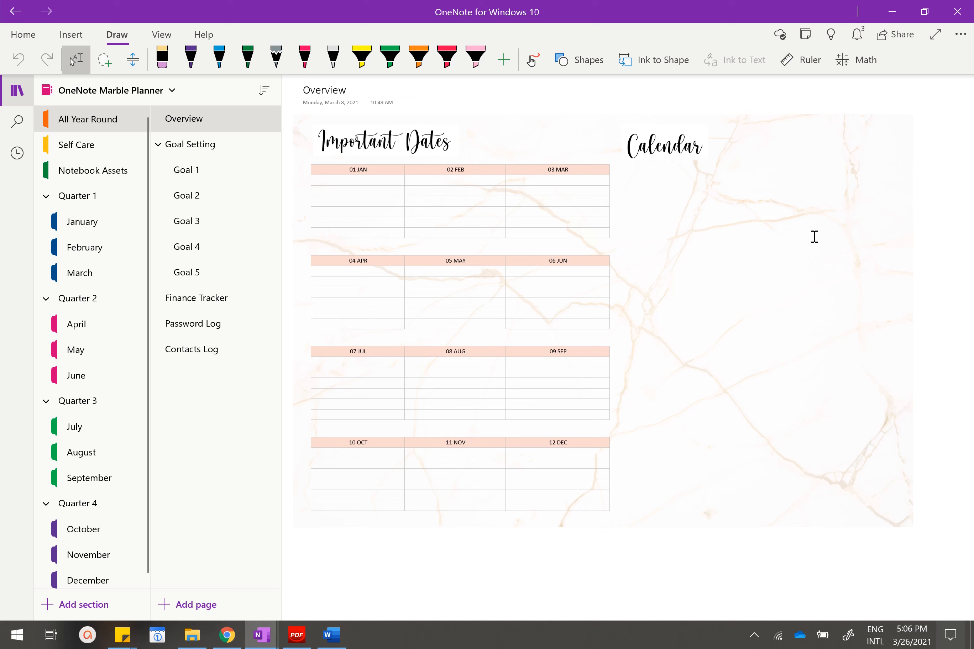
Examine the layouts of the Goal Setting page and its Goal 1 subpage, including the progress goals and action items tables.
{"action": "left_click", "coordinate": [236, 155]}
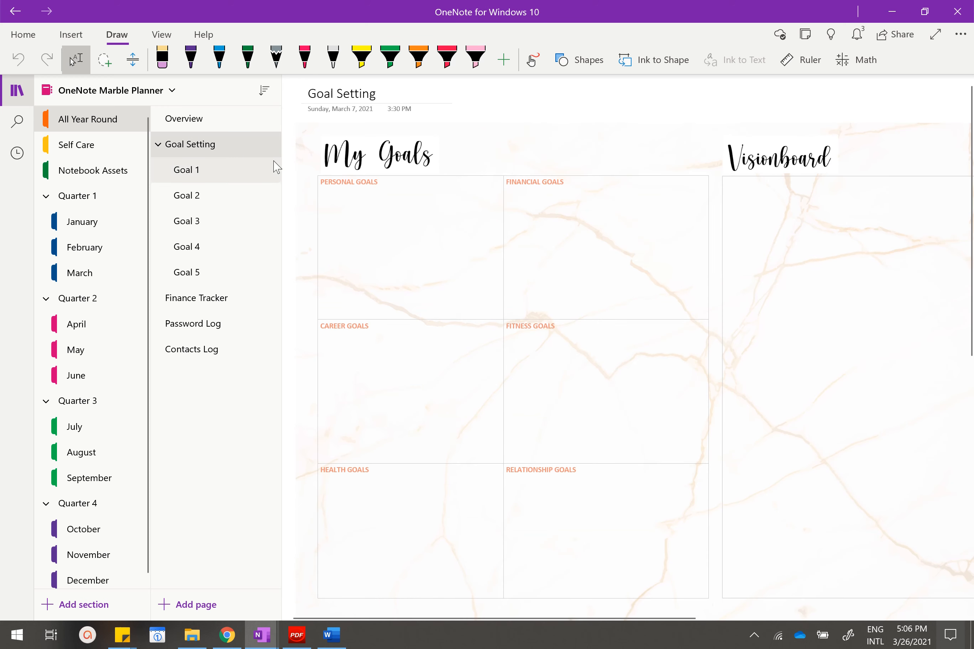
{"action": "scroll", "coordinate": [514, 220], "scroll_direction": "down", "scroll_amount": 2}
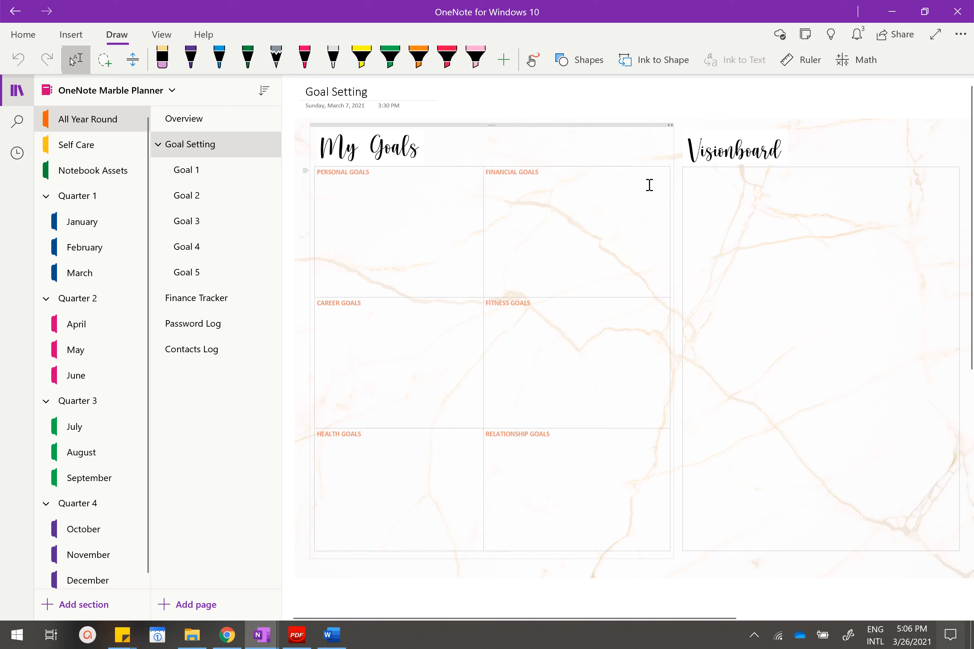
{"action": "left_click", "coordinate": [173, 180]}
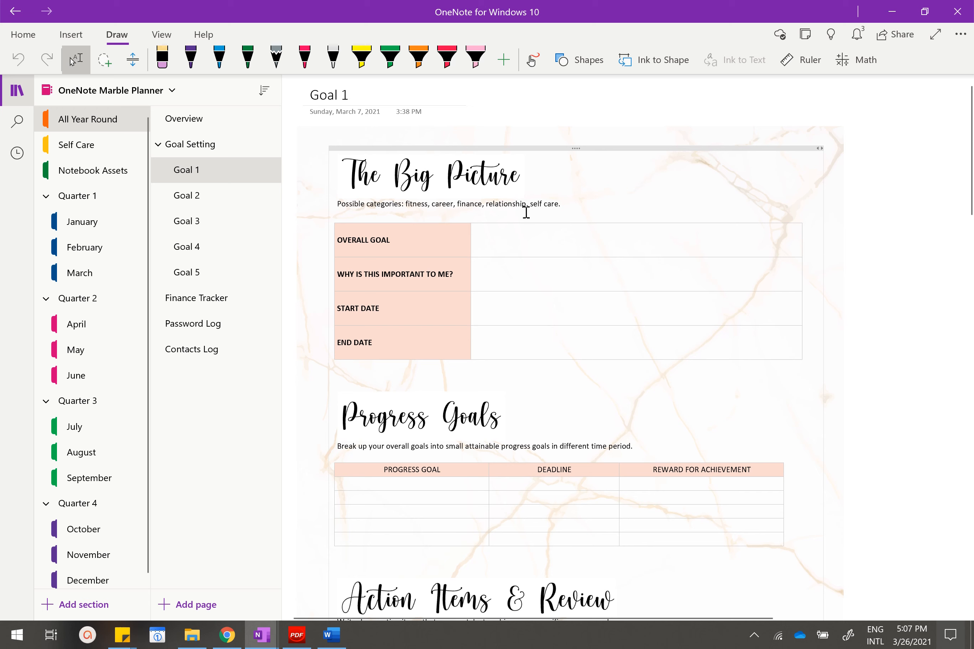
{"action": "scroll", "coordinate": [526, 213], "scroll_direction": "down", "scroll_amount": 7}
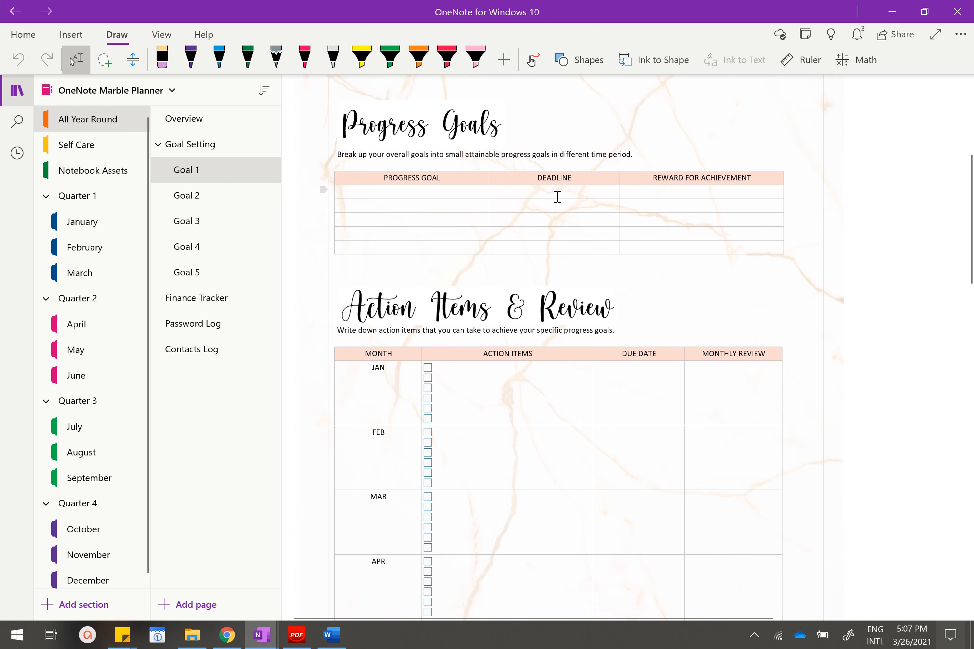
{"action": "scroll", "coordinate": [547, 186], "scroll_direction": "down", "scroll_amount": 3}
{"action": "scroll", "coordinate": [536, 189], "scroll_direction": "up", "scroll_amount": 1}
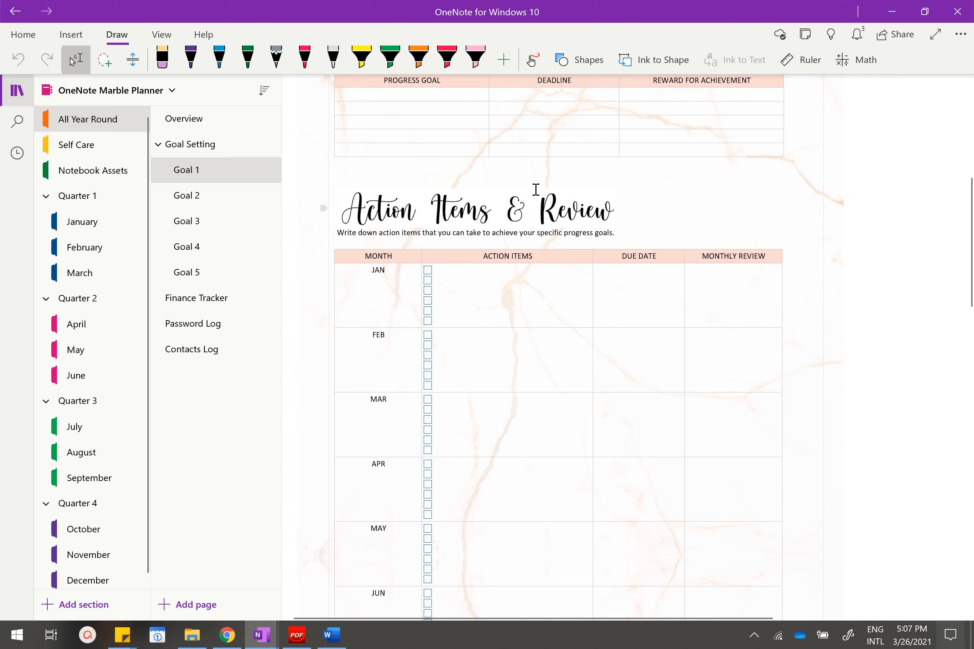
{"action": "scroll", "coordinate": [535, 189], "scroll_direction": "down", "scroll_amount": 2}
{"action": "scroll", "coordinate": [536, 189], "scroll_direction": "up", "scroll_amount": 12}
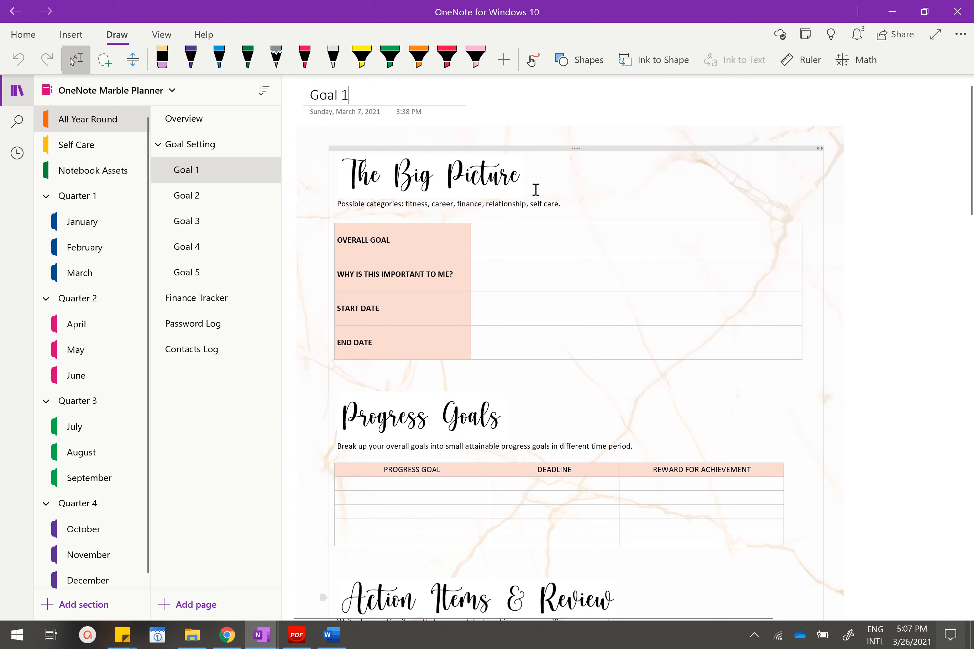
Examine the Finance Tracker page's progress goals, budget and savings tables, along with its Review and monthly notes tables.
{"action": "left_click", "coordinate": [200, 298]}
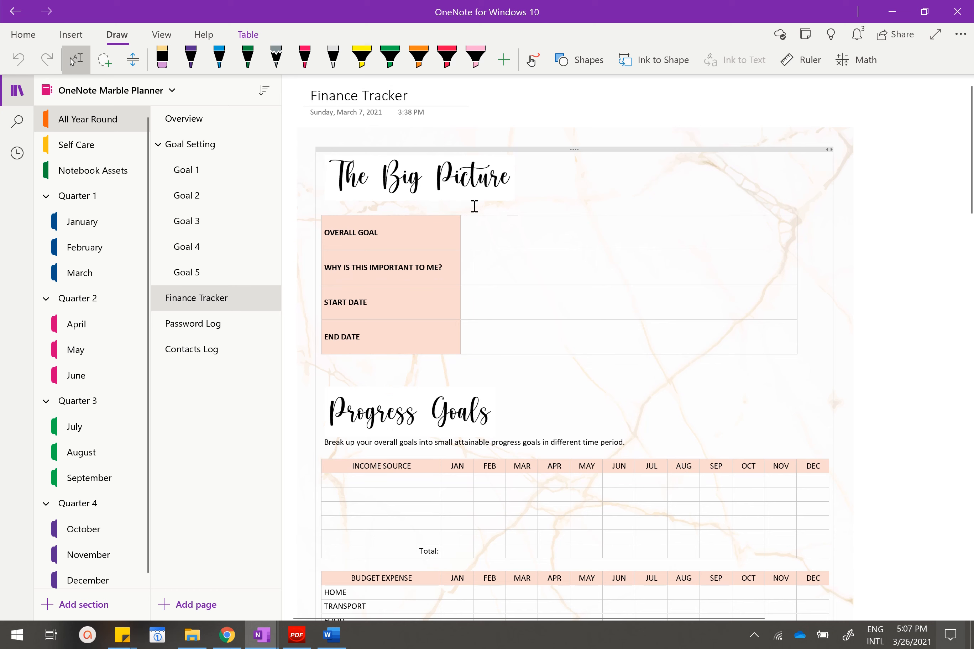
{"action": "scroll", "coordinate": [478, 209], "scroll_direction": "down", "scroll_amount": 5}
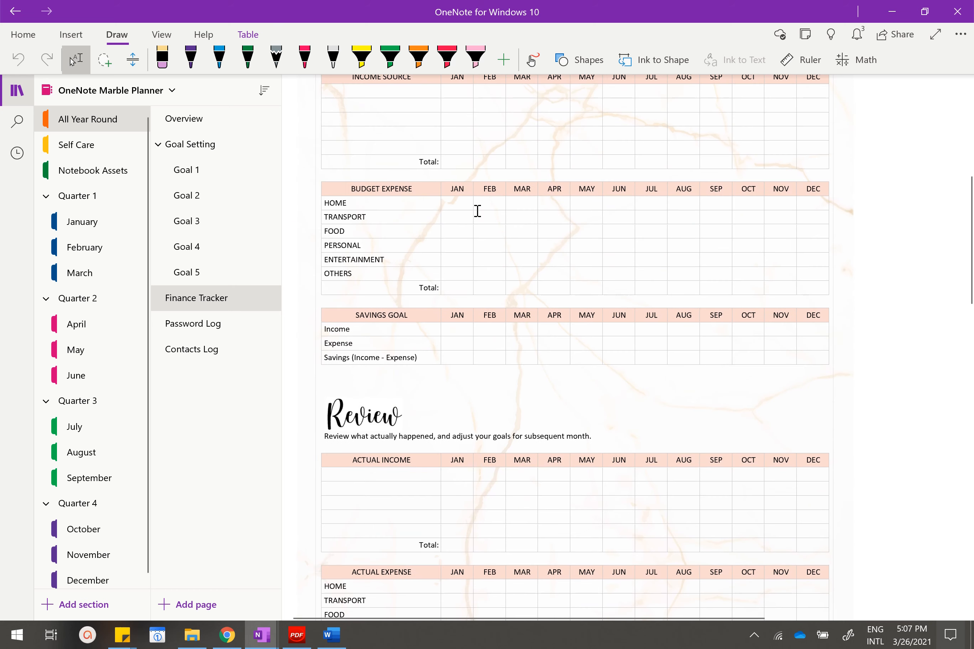
{"action": "scroll", "coordinate": [476, 210], "scroll_direction": "up", "scroll_amount": 3}
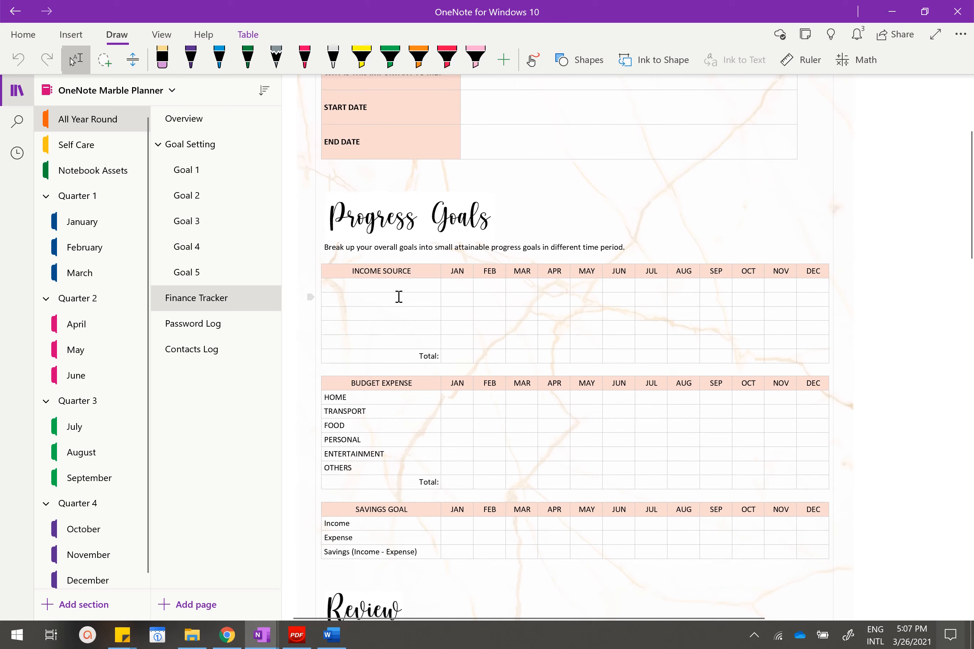
{"action": "scroll", "coordinate": [472, 282], "scroll_direction": "down", "scroll_amount": 10}
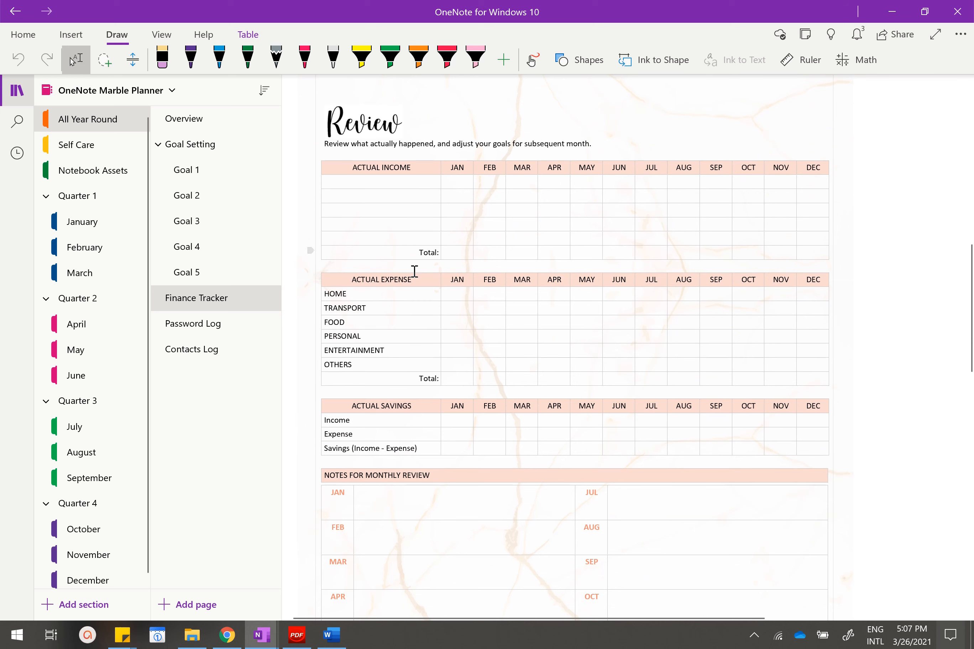
{"action": "scroll", "coordinate": [463, 315], "scroll_direction": "down", "scroll_amount": 5}
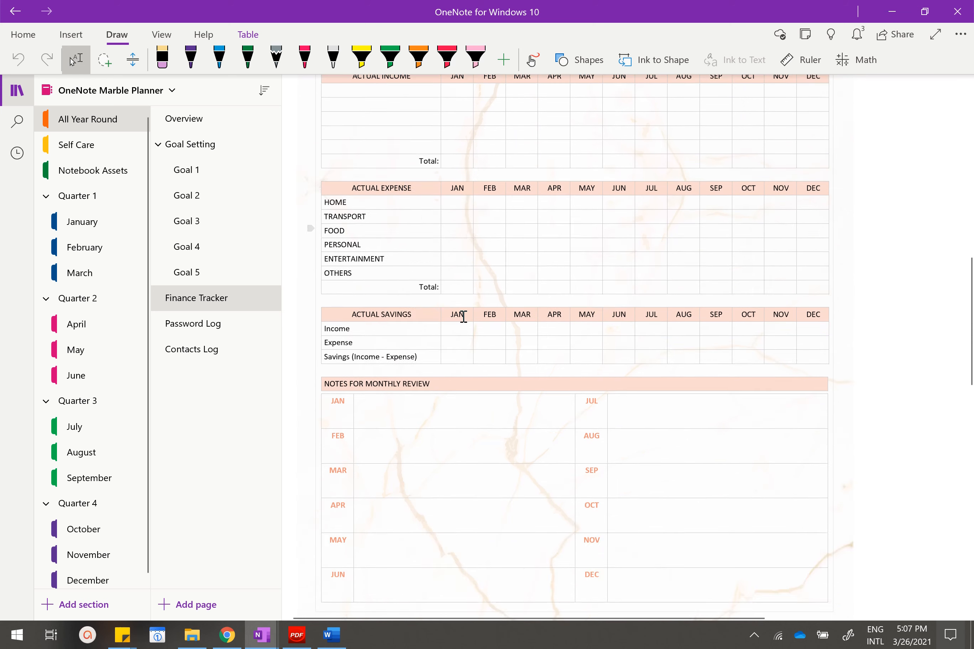
{"action": "scroll", "coordinate": [463, 315], "scroll_direction": "up", "scroll_amount": 15}
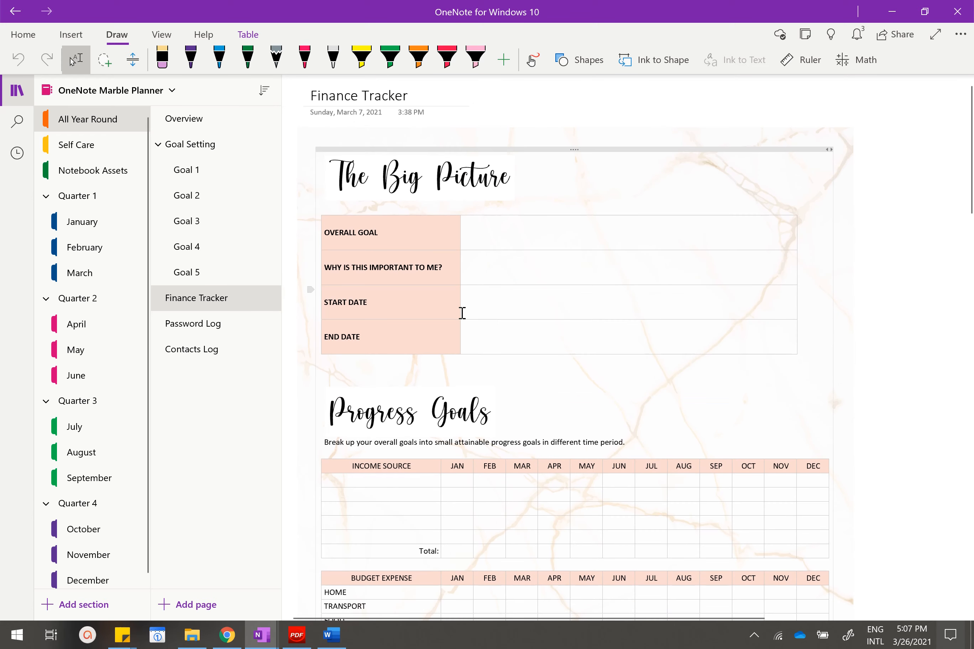
View the Password Log and Contacts Log pages in the All Year Round section.
{"action": "left_click", "coordinate": [233, 327]}
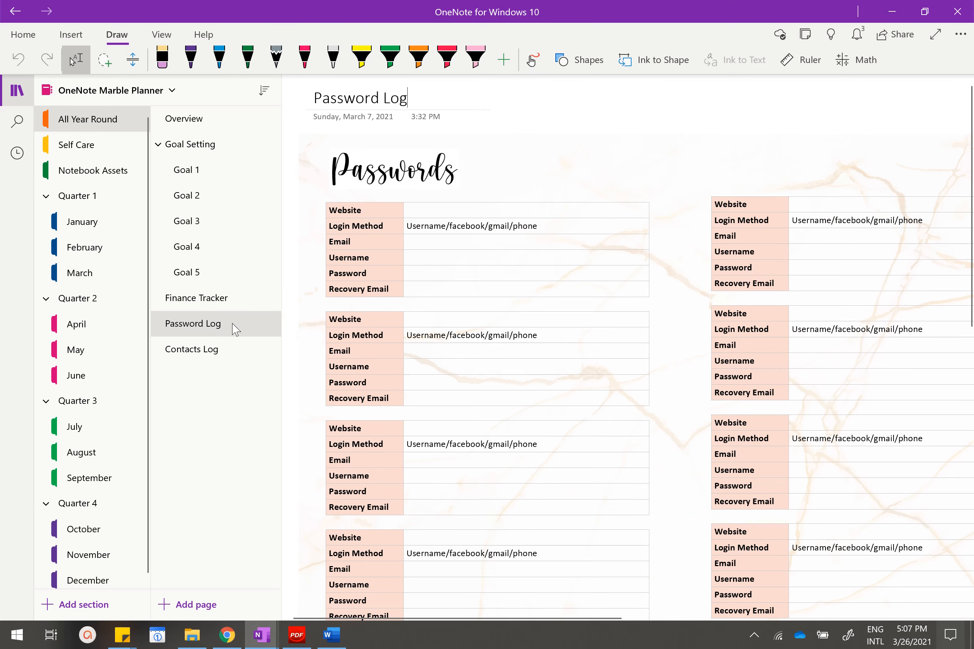
{"action": "left_click", "coordinate": [243, 351]}
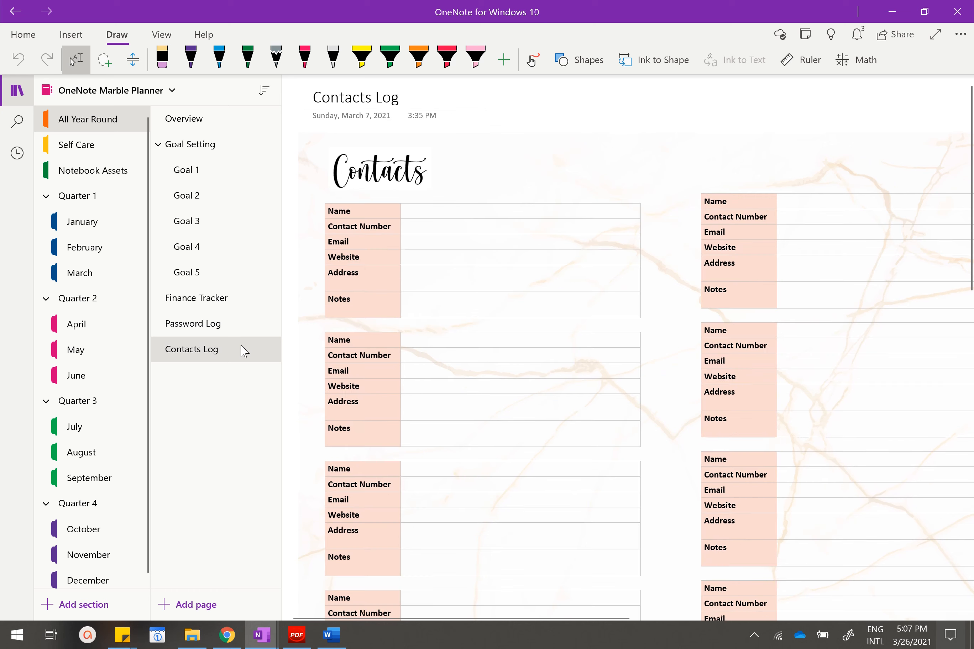
Open the Self Care section and examine the Fitness Planner page's visionboard, weekly planner, monthly tracker and monthly review notes.
{"action": "left_click", "coordinate": [73, 144]}
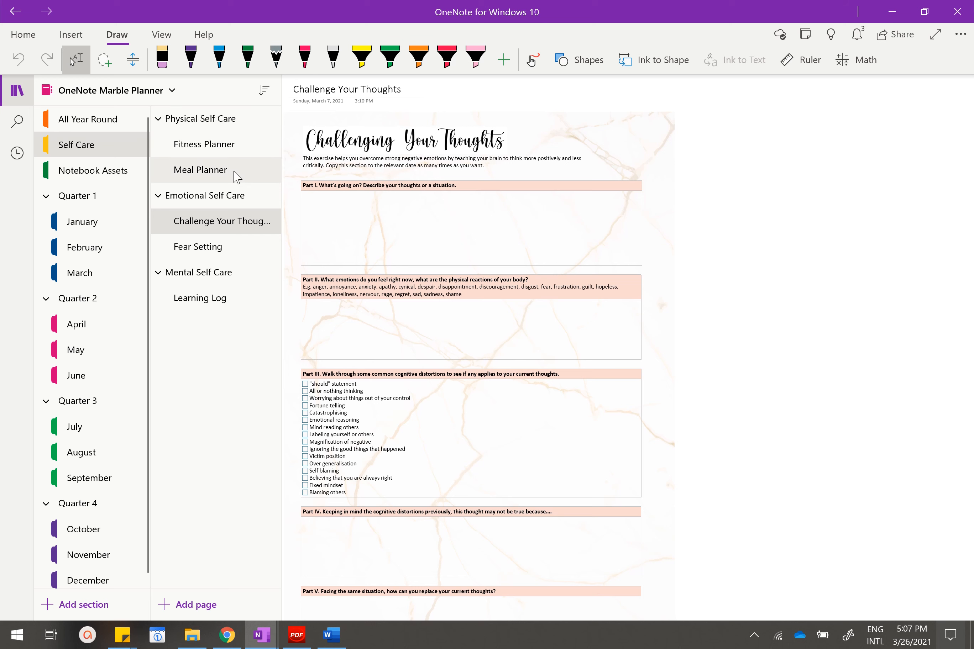
{"action": "left_click", "coordinate": [244, 147]}
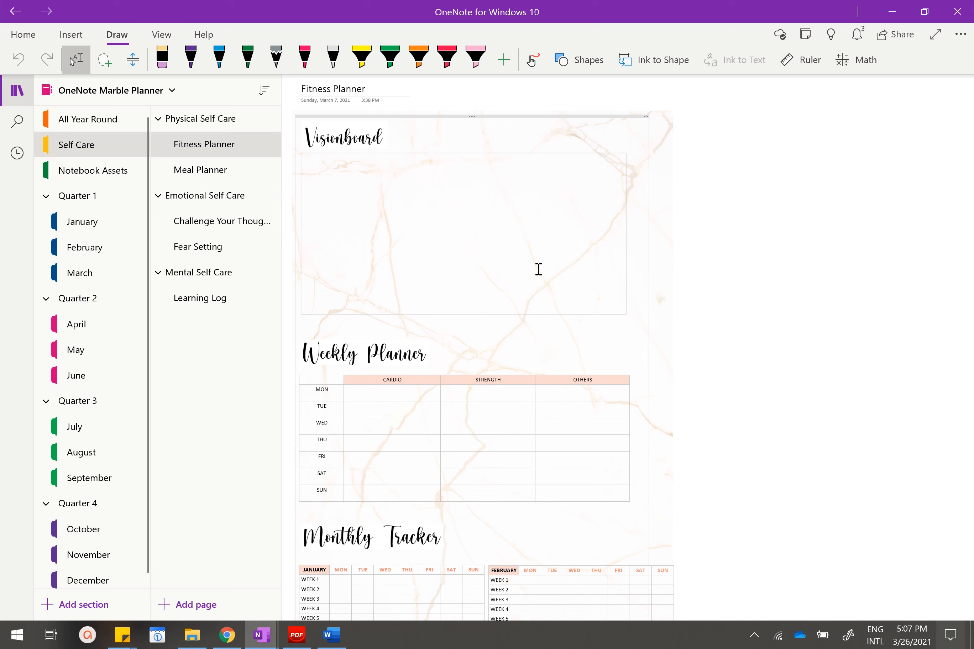
{"action": "scroll", "coordinate": [527, 268], "scroll_direction": "down", "scroll_amount": 6}
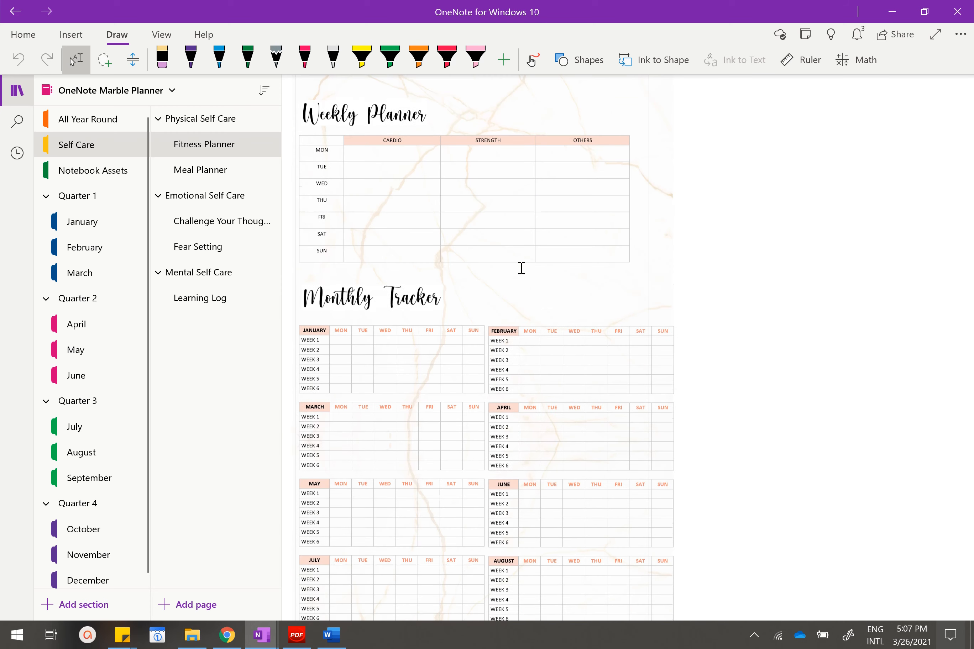
{"action": "scroll", "coordinate": [522, 272], "scroll_direction": "down", "scroll_amount": 4}
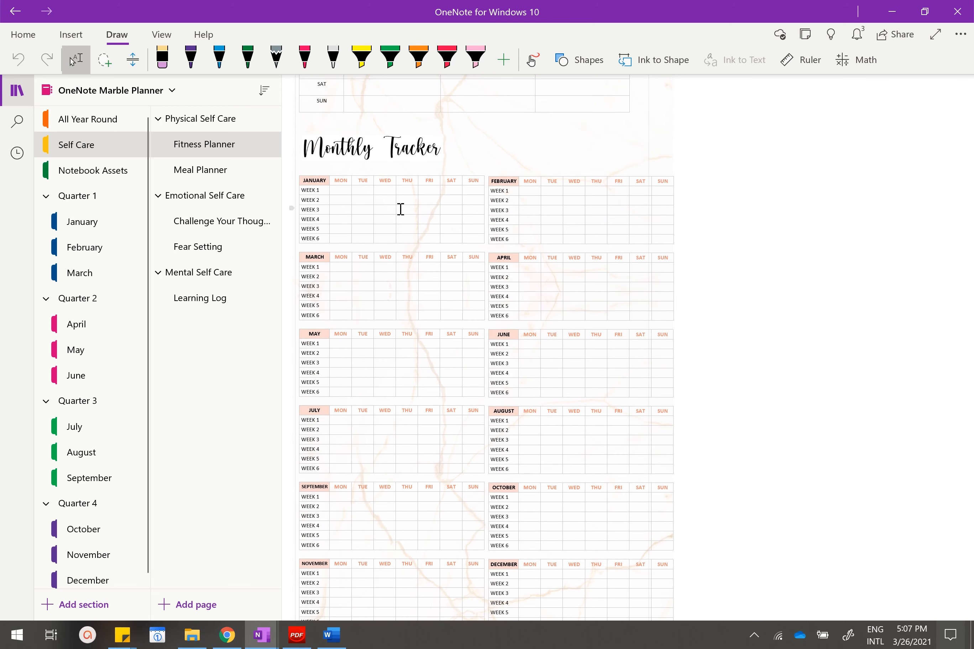
{"action": "scroll", "coordinate": [530, 226], "scroll_direction": "down", "scroll_amount": 8}
{"action": "scroll", "coordinate": [532, 228], "scroll_direction": "up", "scroll_amount": 8}
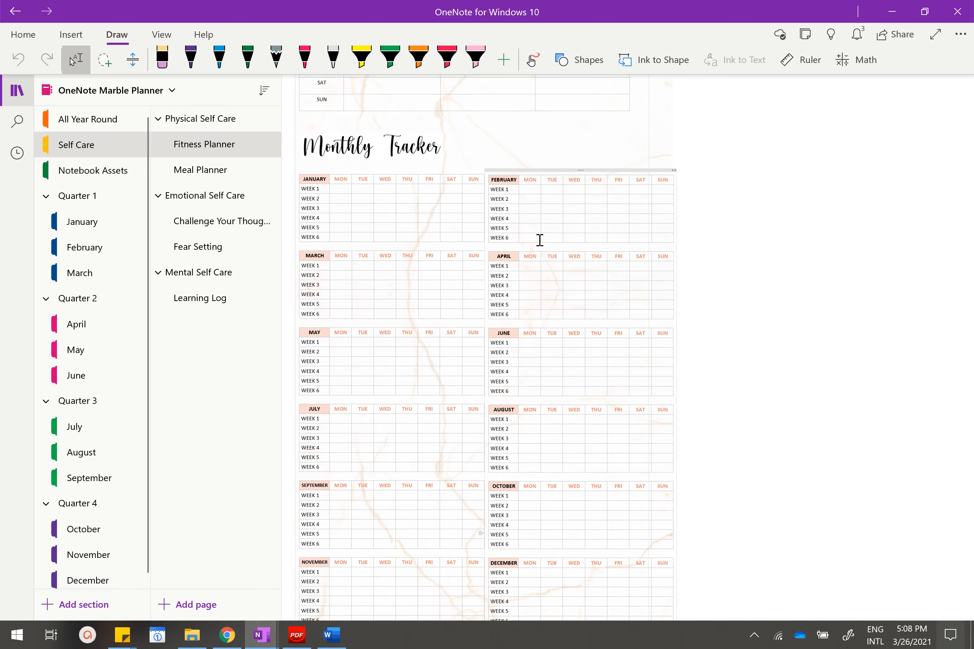
{"action": "scroll", "coordinate": [536, 242], "scroll_direction": "down", "scroll_amount": 2}
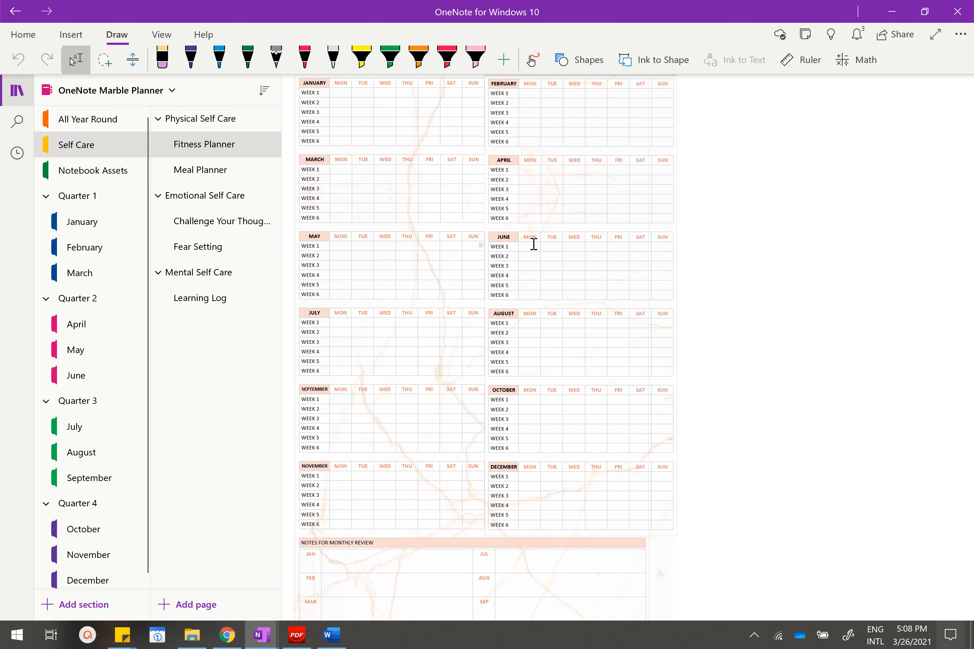
{"action": "scroll", "coordinate": [533, 244], "scroll_direction": "down", "scroll_amount": 4}
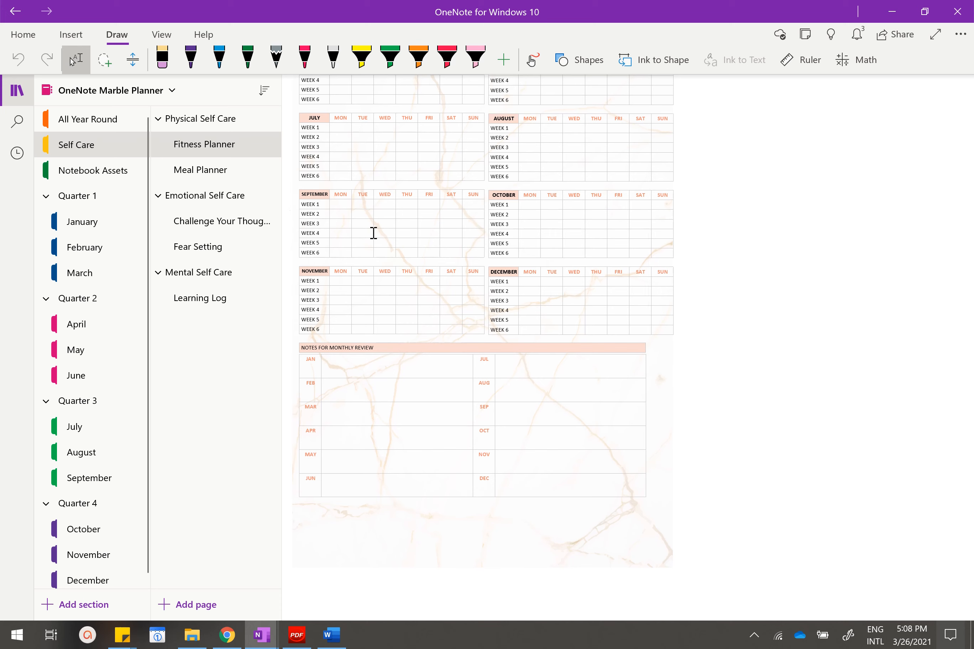
{"action": "scroll", "coordinate": [371, 232], "scroll_direction": "up", "scroll_amount": 14}
{"action": "scroll", "coordinate": [408, 237], "scroll_direction": "down", "scroll_amount": 8}
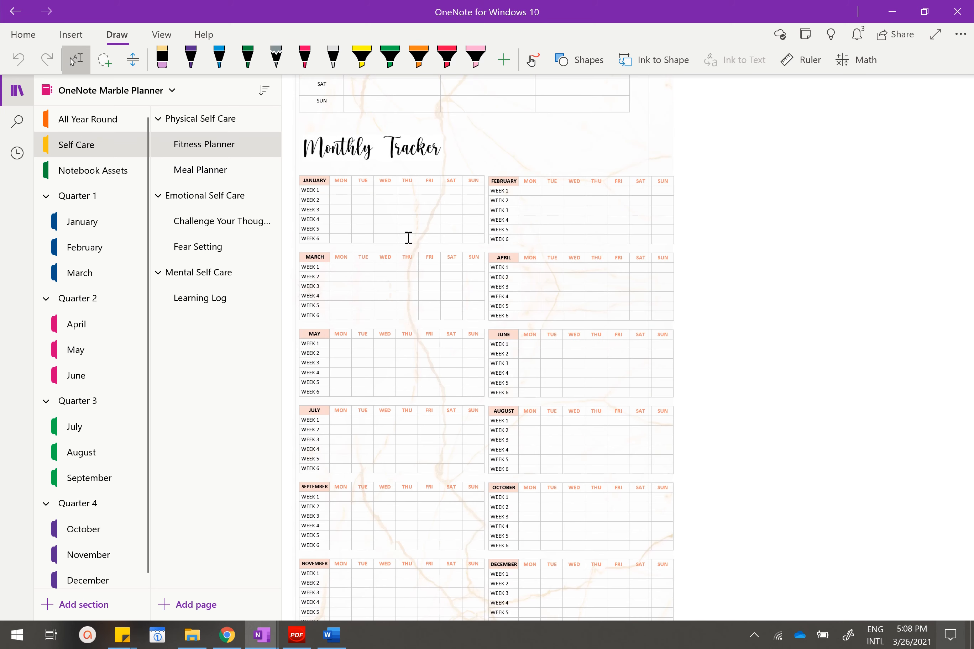
Examine the Meal Planner page, including its visionboard, Monthly Health Food table and weekly meal table.
{"action": "left_click", "coordinate": [219, 180]}
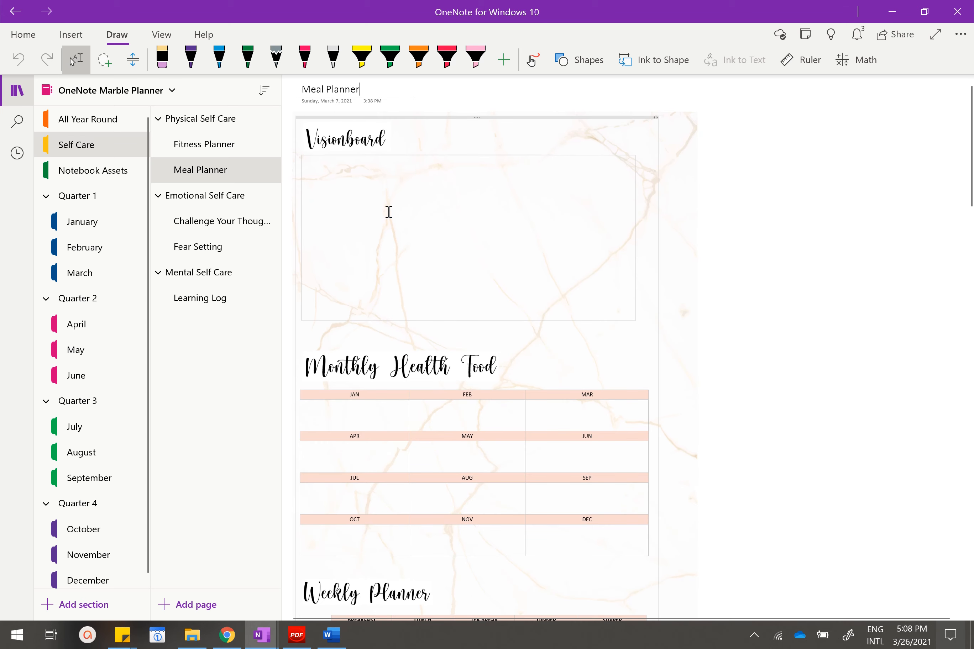
{"action": "scroll", "coordinate": [389, 212], "scroll_direction": "down", "scroll_amount": 3}
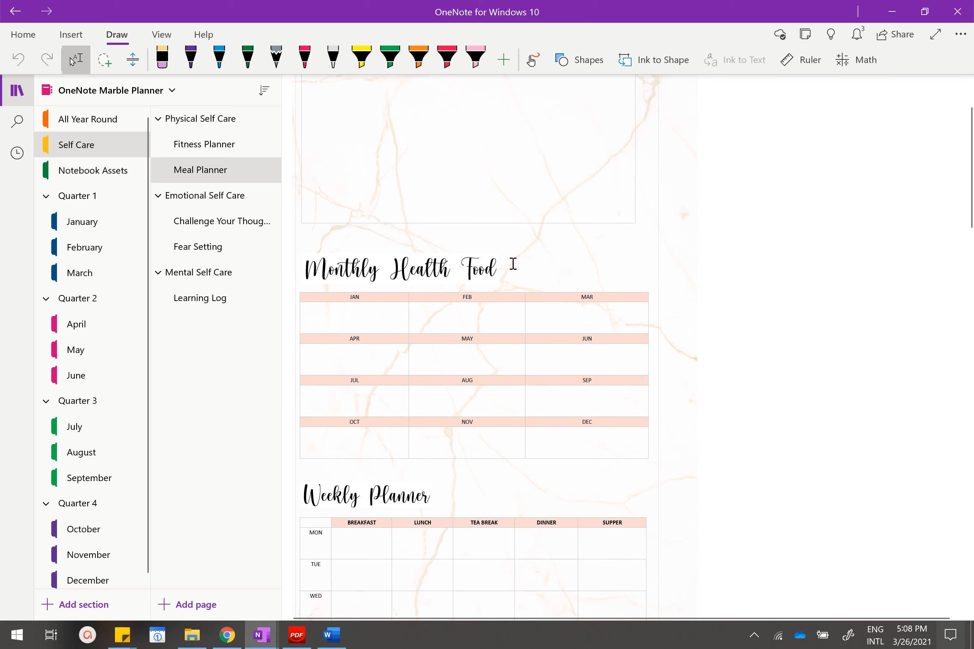
{"action": "scroll", "coordinate": [498, 242], "scroll_direction": "down", "scroll_amount": 3}
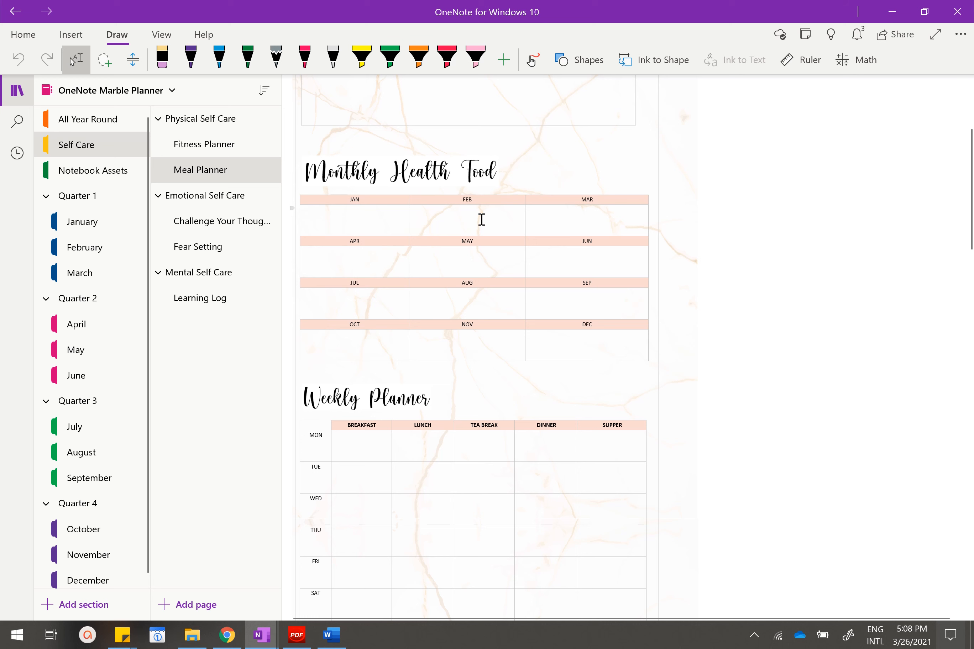
{"action": "scroll", "coordinate": [482, 220], "scroll_direction": "down", "scroll_amount": 12}
{"action": "scroll", "coordinate": [481, 220], "scroll_direction": "down", "scroll_amount": 8}
{"action": "scroll", "coordinate": [481, 219], "scroll_direction": "up", "scroll_amount": 20}
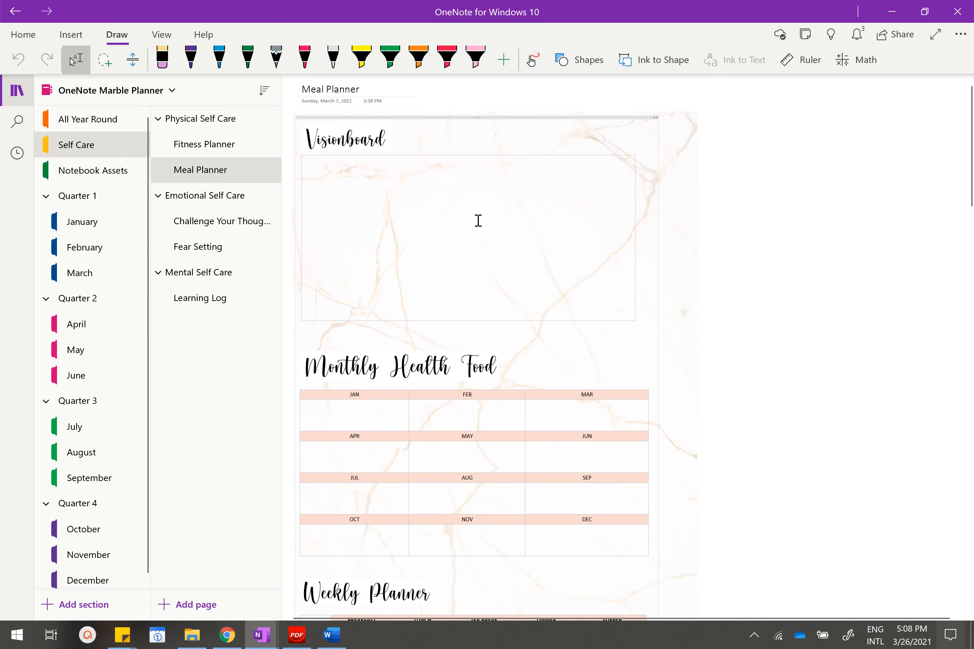
View the two Emotional Self Care subpages and the Learning Log's Reading, Movies and Hobbies/New Skills tables.
{"action": "left_click", "coordinate": [234, 223]}
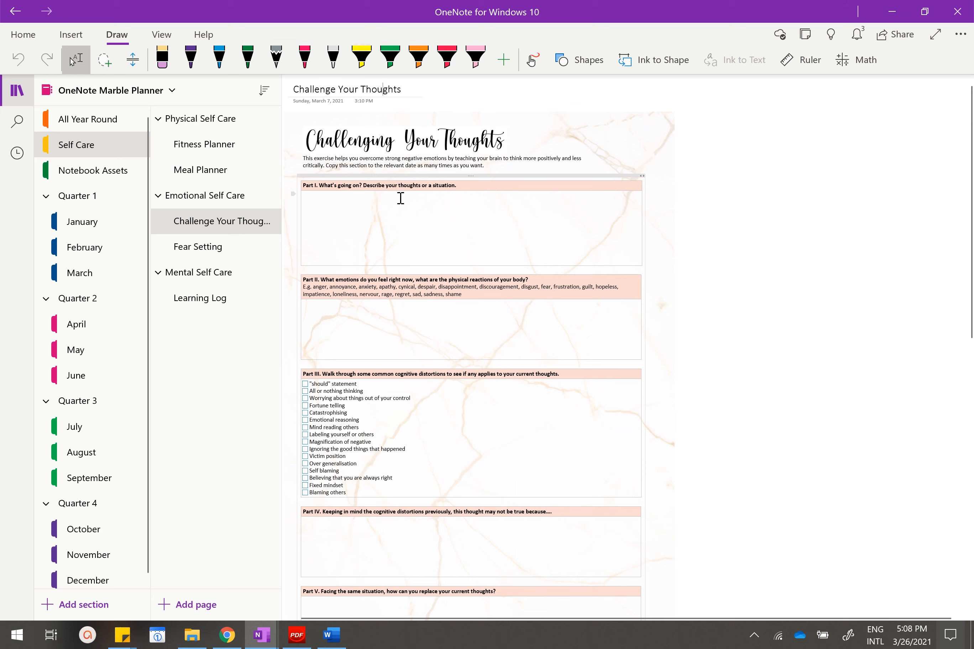
{"action": "left_click", "coordinate": [173, 254]}
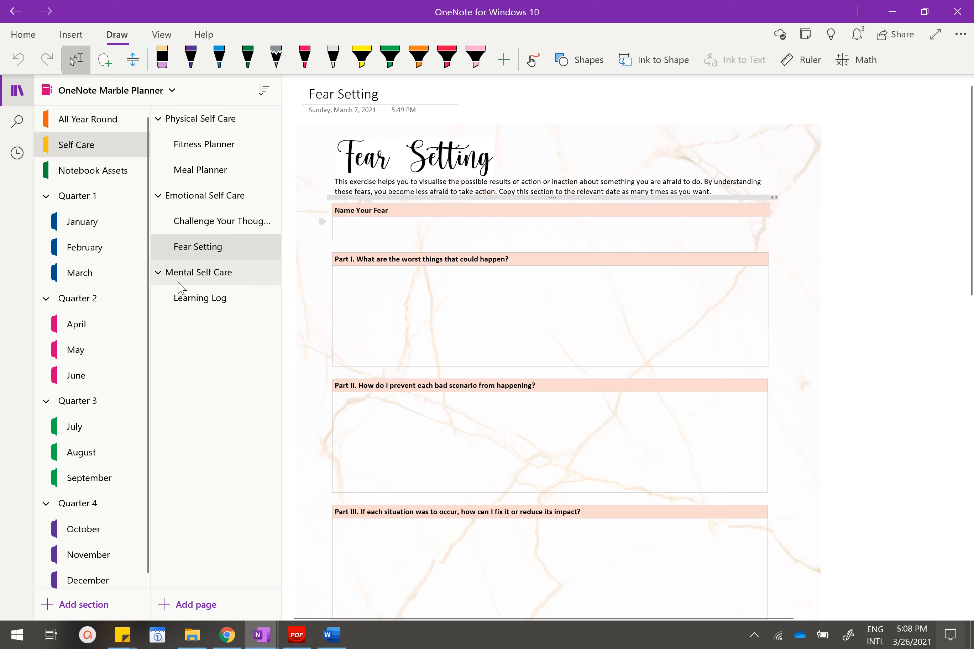
{"action": "left_click", "coordinate": [195, 298]}
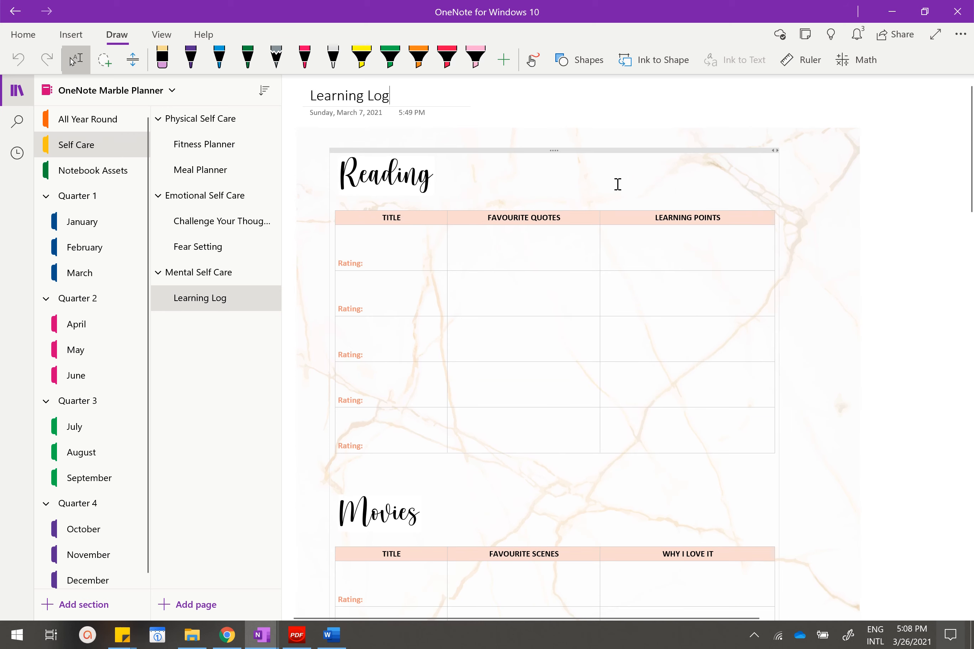
{"action": "scroll", "coordinate": [652, 213], "scroll_direction": "down", "scroll_amount": 8}
{"action": "scroll", "coordinate": [650, 213], "scroll_direction": "down", "scroll_amount": 3}
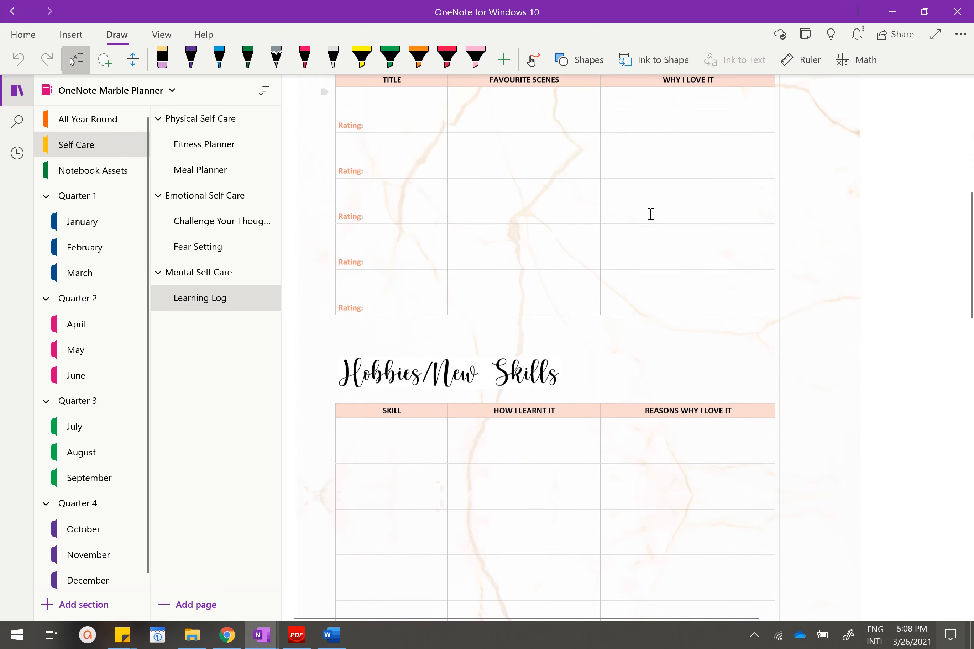
{"action": "scroll", "coordinate": [459, 243], "scroll_direction": "up", "scroll_amount": 10}
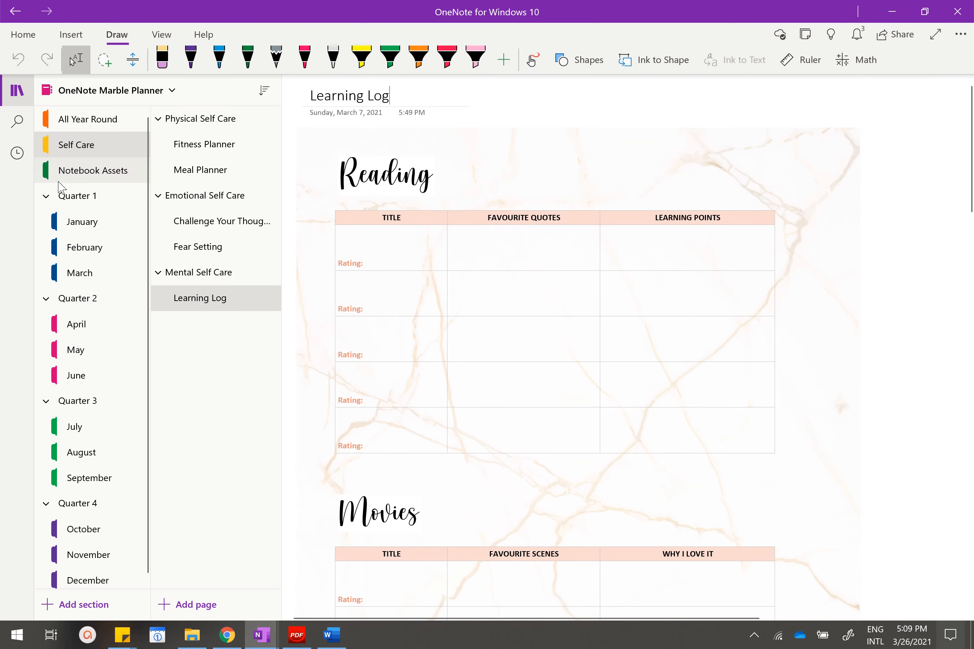
Open the Notebook Assets section and view the marble image on its Marble Background page.
{"action": "left_click", "coordinate": [75, 175]}
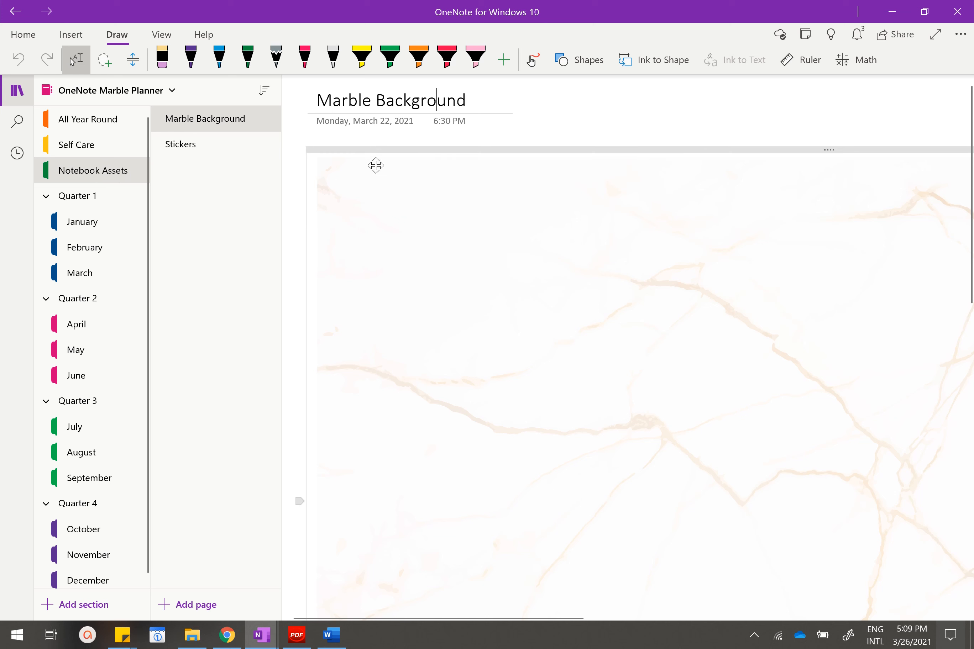
{"action": "scroll", "coordinate": [446, 225], "scroll_direction": "down", "scroll_amount": 2}
{"action": "scroll", "coordinate": [462, 189], "scroll_direction": "up", "scroll_amount": 3}
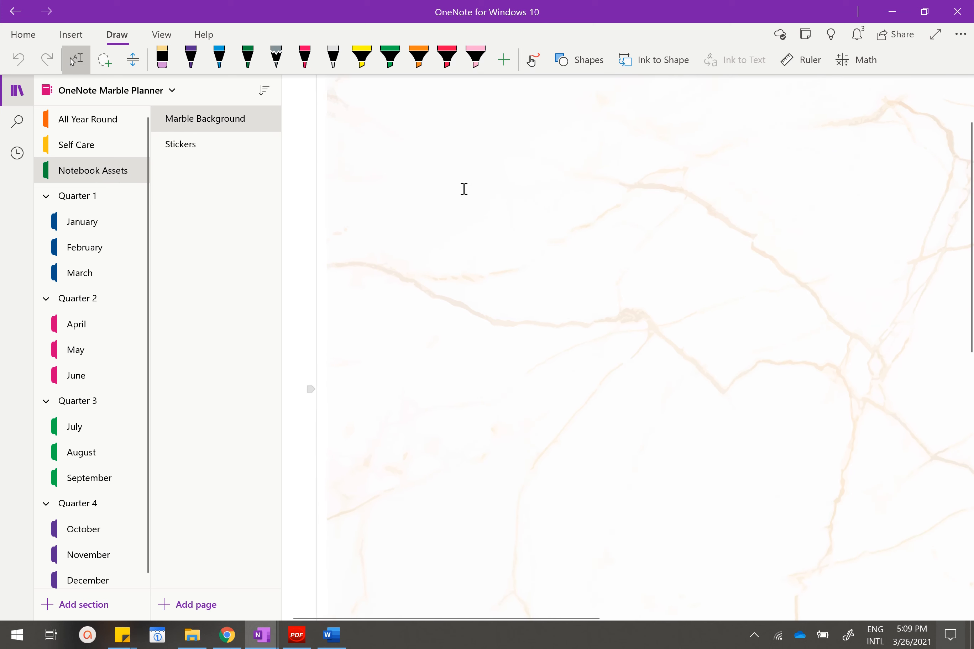
Open the Stickers page and select several of the to-do and blank note stickers one by one to show they are separate pictures.
{"action": "left_click", "coordinate": [224, 154]}
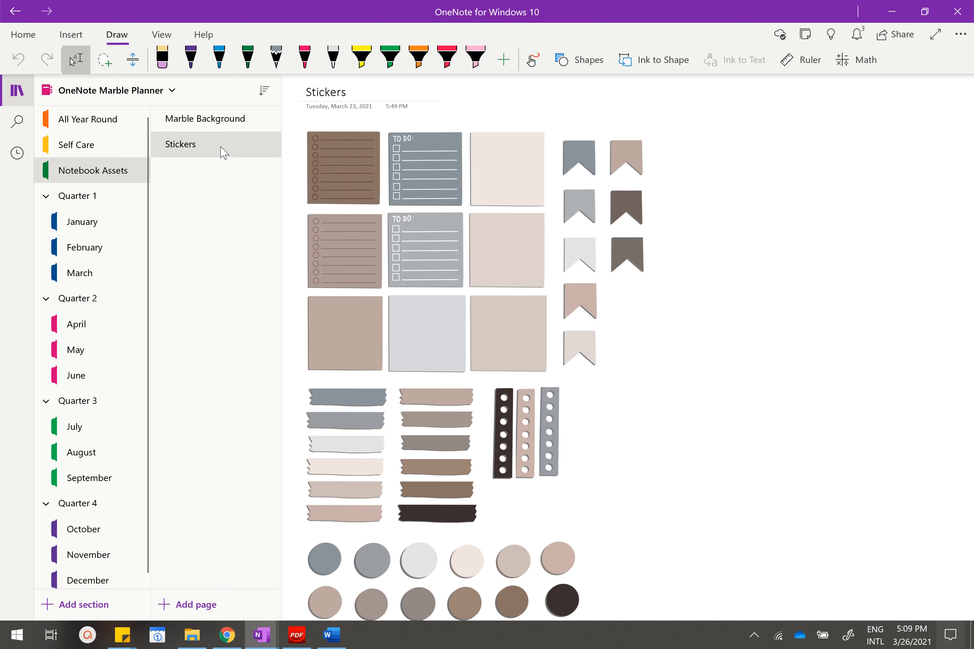
{"action": "left_click", "coordinate": [357, 159]}
{"action": "left_click", "coordinate": [423, 153]}
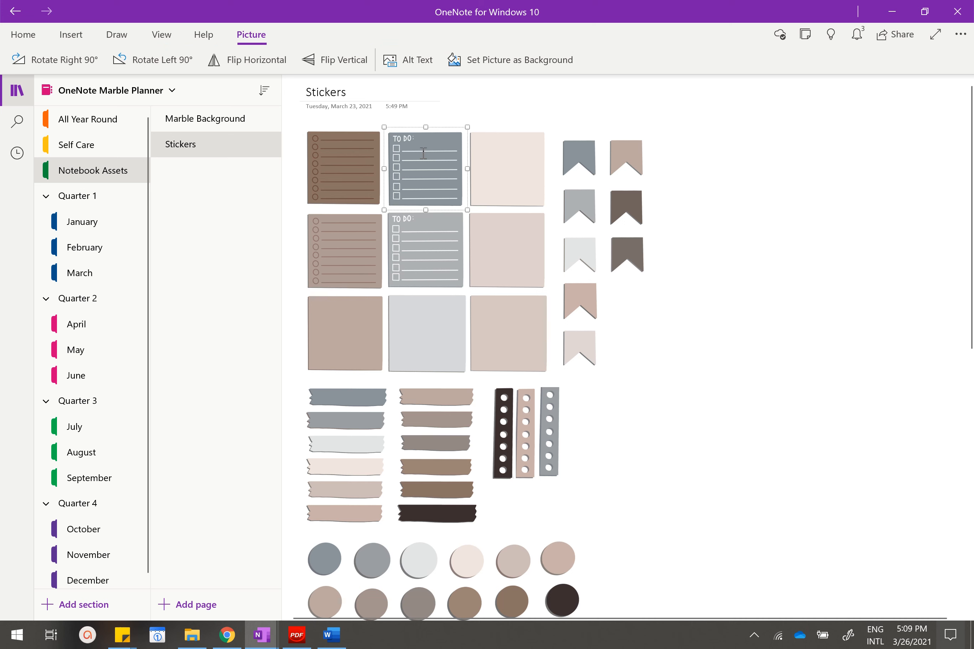
{"action": "left_click", "coordinate": [503, 167]}
{"action": "left_click", "coordinate": [494, 270]}
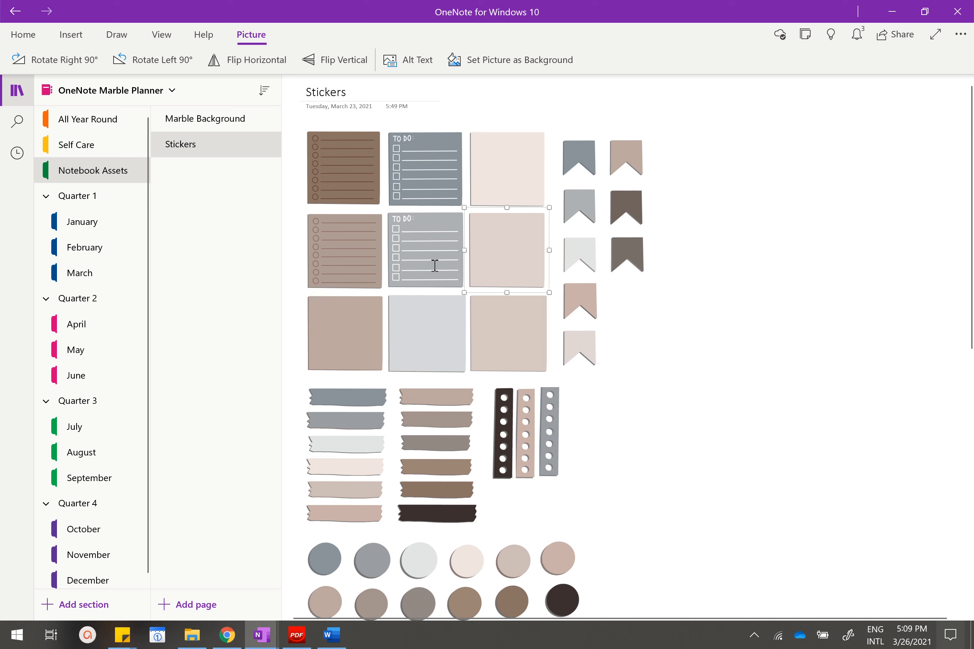
{"action": "left_click", "coordinate": [434, 265]}
{"action": "left_click", "coordinate": [343, 261]}
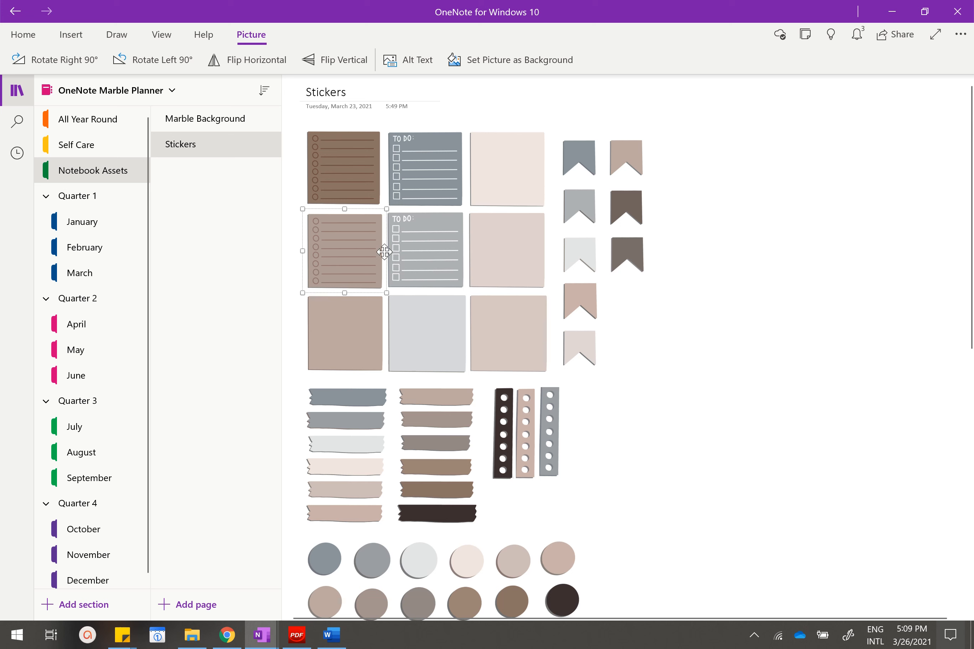
{"action": "left_click", "coordinate": [496, 186]}
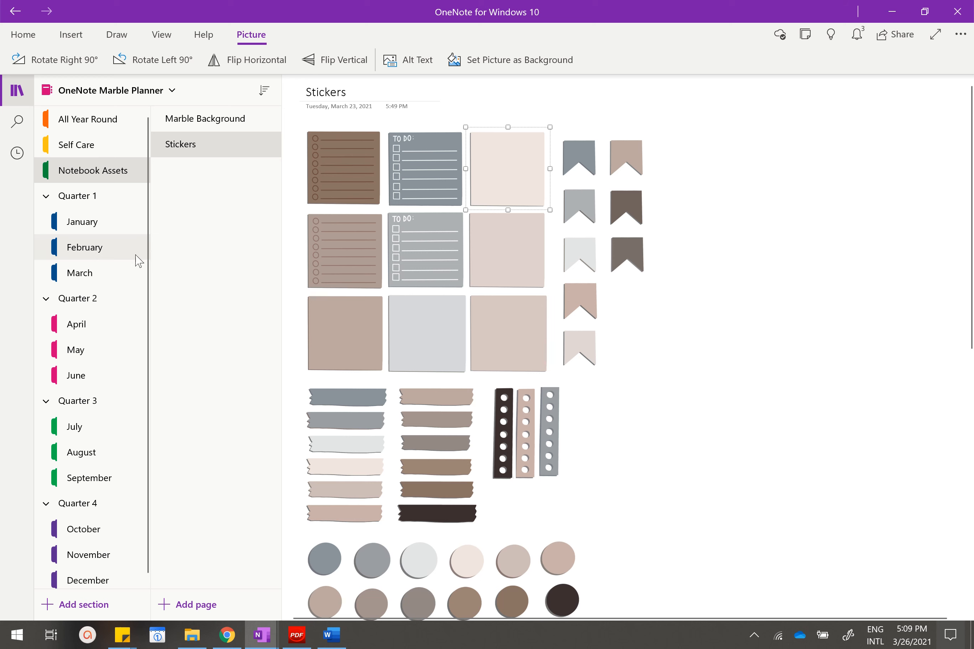
Open the January section under Quarter 1 and view its Calendar page and the Week 1 weekly planner page.
{"action": "left_click", "coordinate": [119, 223]}
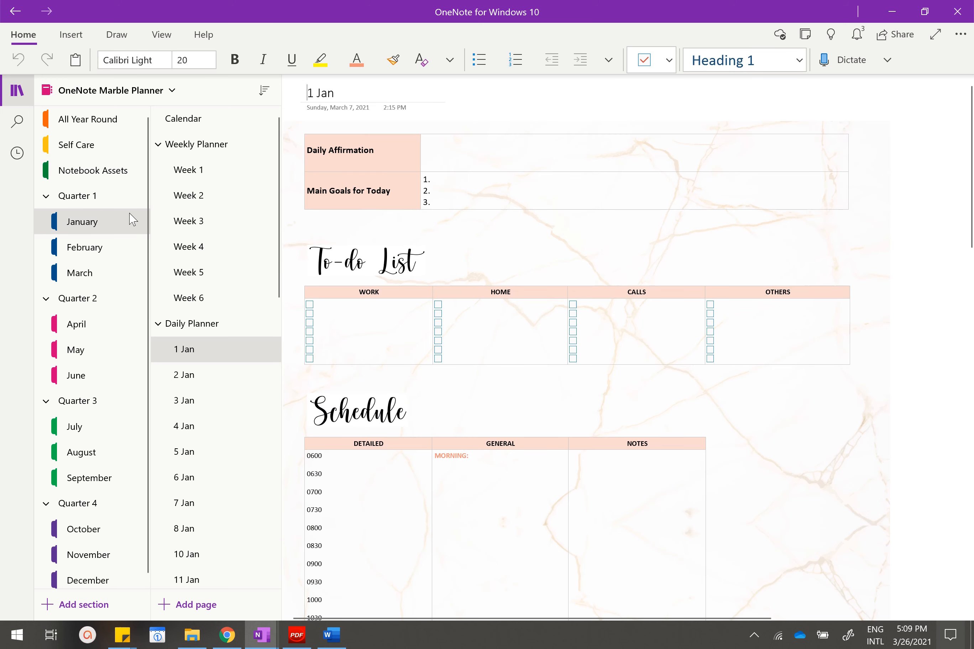
{"action": "left_click", "coordinate": [244, 123]}
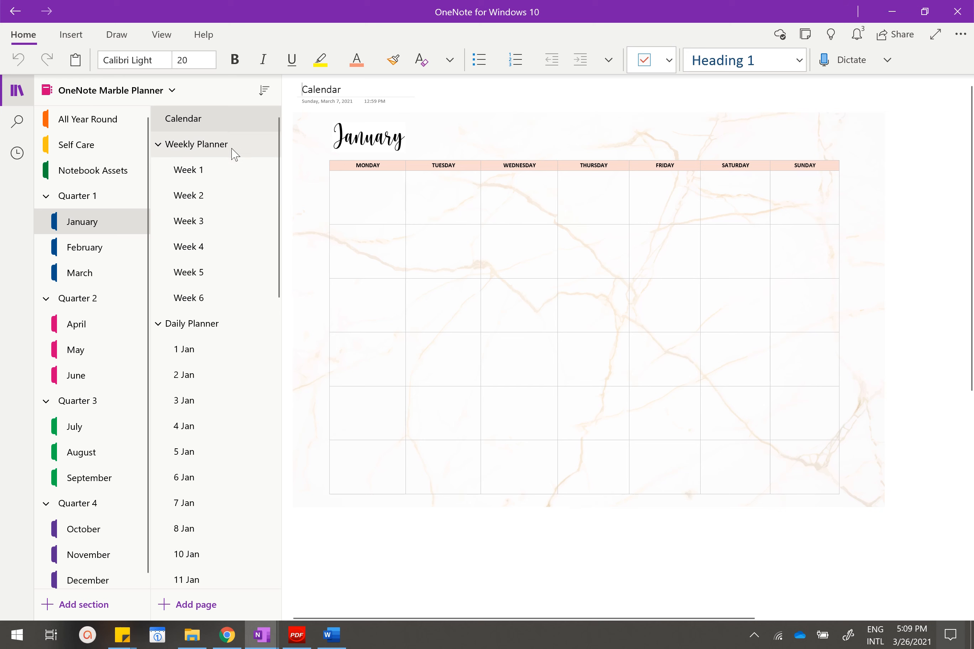
{"action": "left_click", "coordinate": [198, 184]}
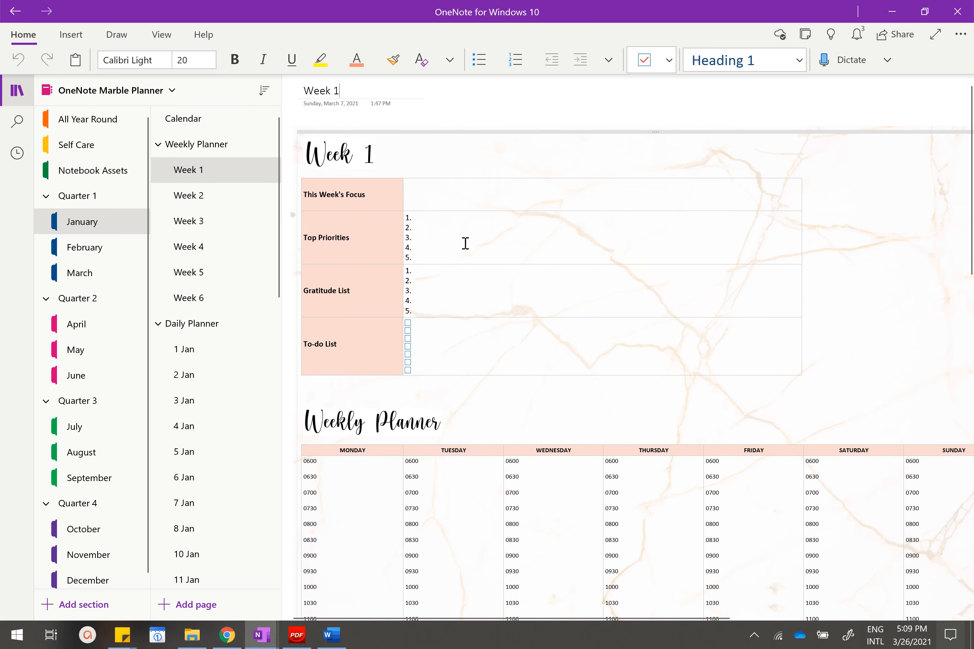
Look over the Week 1 page's focus, priorities, gratitude and to-do table and its Weekly Planner time grid down to the 0000 row.
{"action": "scroll", "coordinate": [445, 217], "scroll_direction": "down", "scroll_amount": 5}
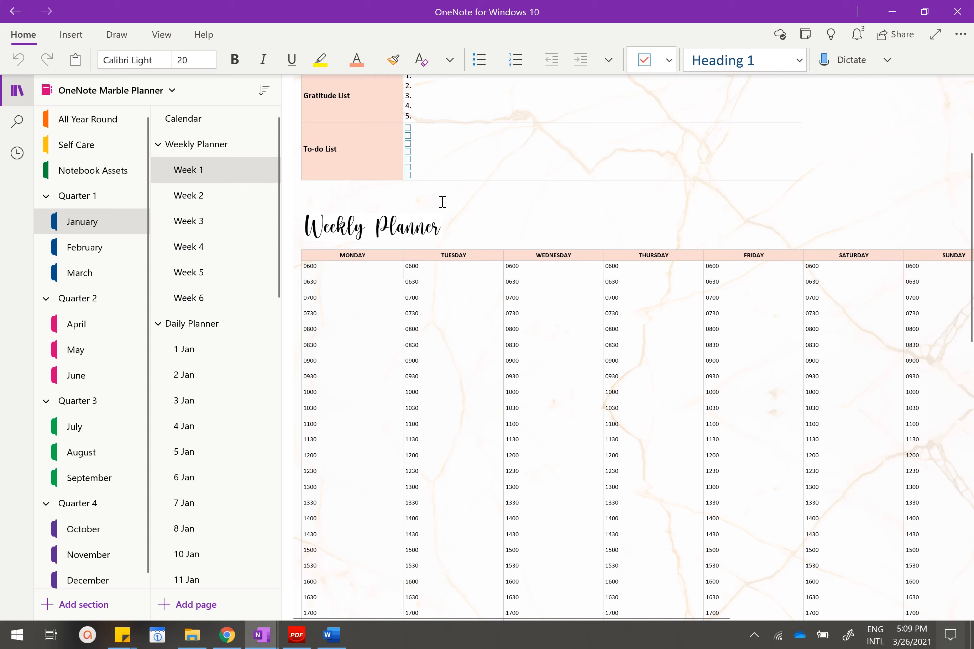
{"action": "scroll", "coordinate": [417, 229], "scroll_direction": "up", "scroll_amount": 5}
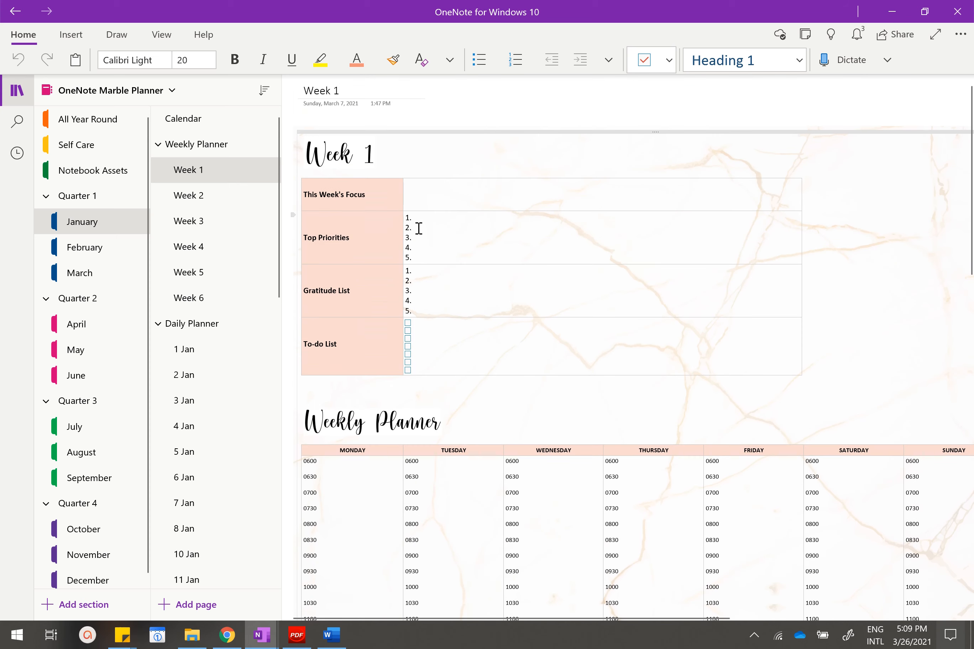
{"action": "scroll", "coordinate": [419, 228], "scroll_direction": "down", "scroll_amount": 7}
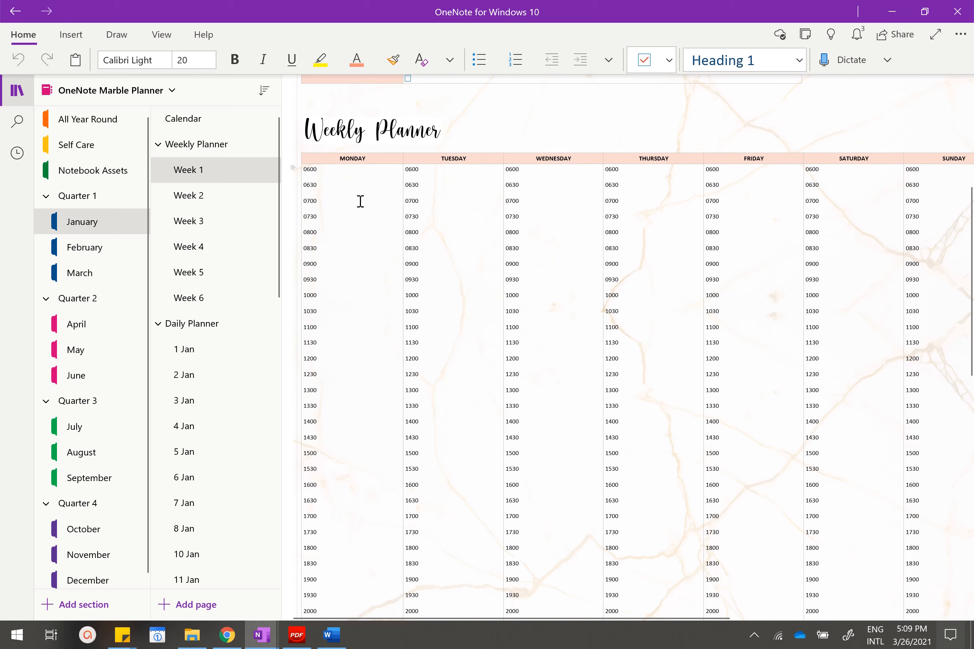
{"action": "scroll", "coordinate": [345, 173], "scroll_direction": "down", "scroll_amount": 7}
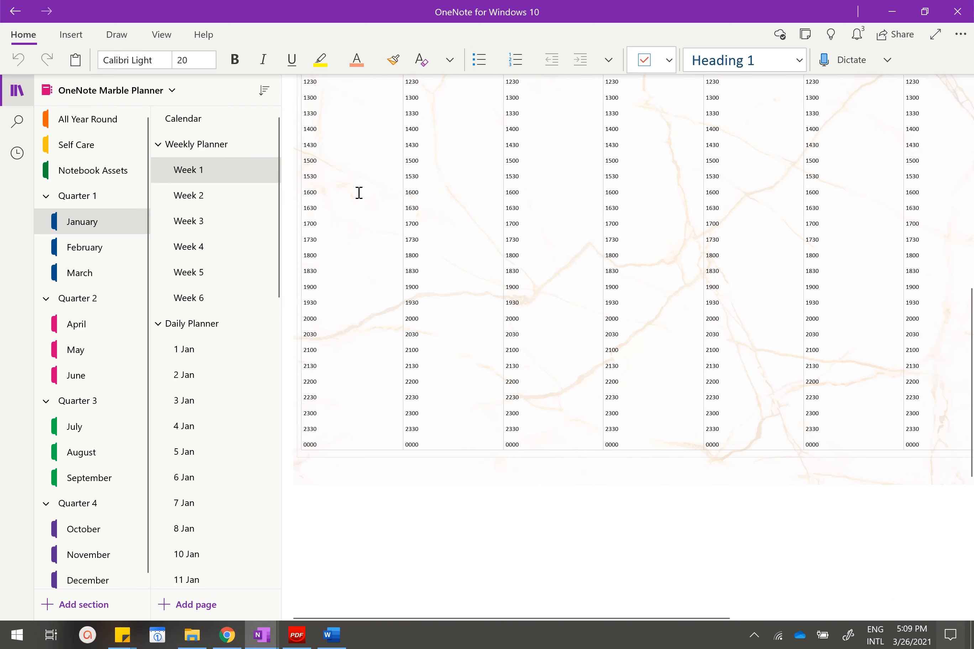
{"action": "scroll", "coordinate": [358, 192], "scroll_direction": "up", "scroll_amount": 14}
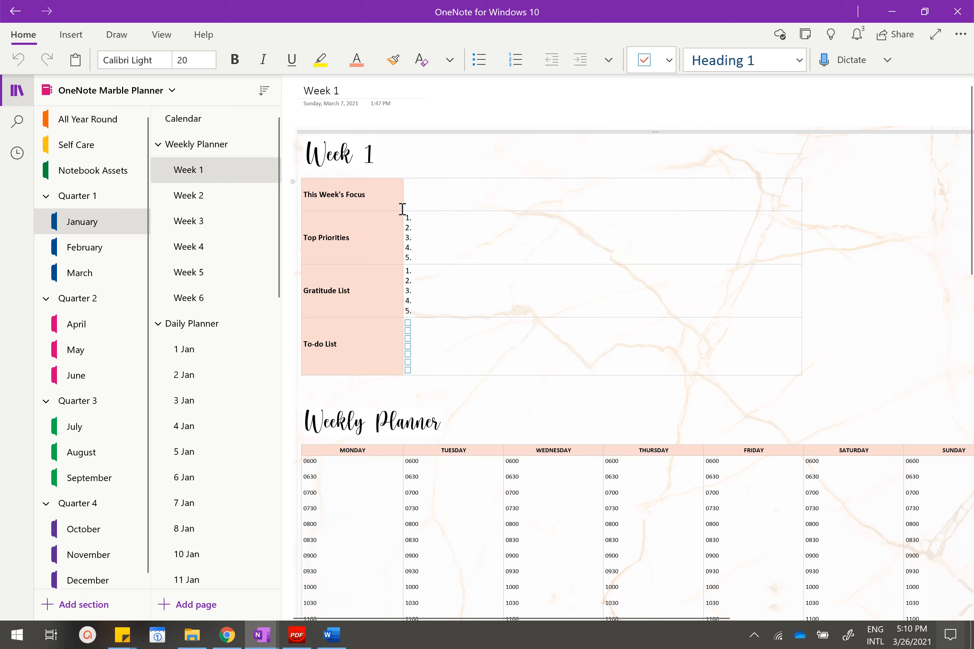
Open the 1 Jan page under Daily Planner and view its affirmation and goals table, To-do List and Schedule.
{"action": "scroll", "coordinate": [262, 228], "scroll_direction": "down", "scroll_amount": 3}
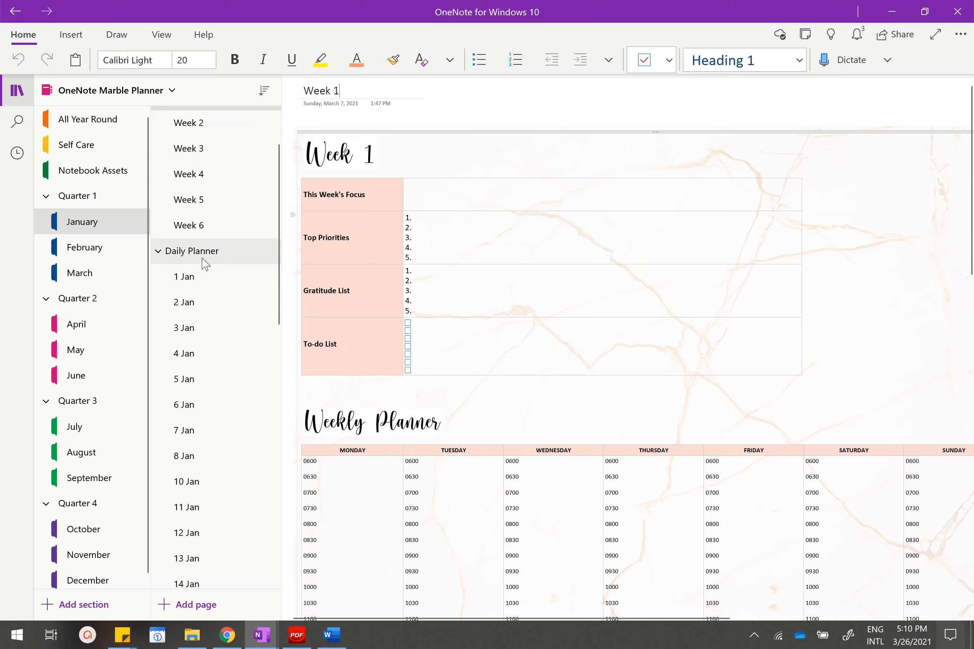
{"action": "scroll", "coordinate": [236, 198], "scroll_direction": "down", "scroll_amount": 1}
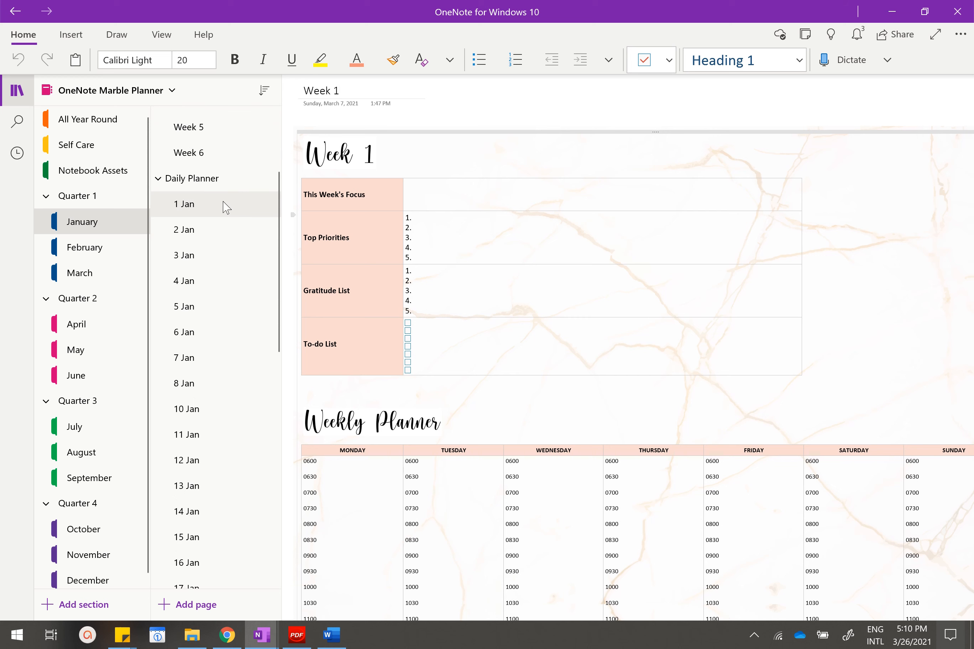
{"action": "left_click", "coordinate": [223, 201]}
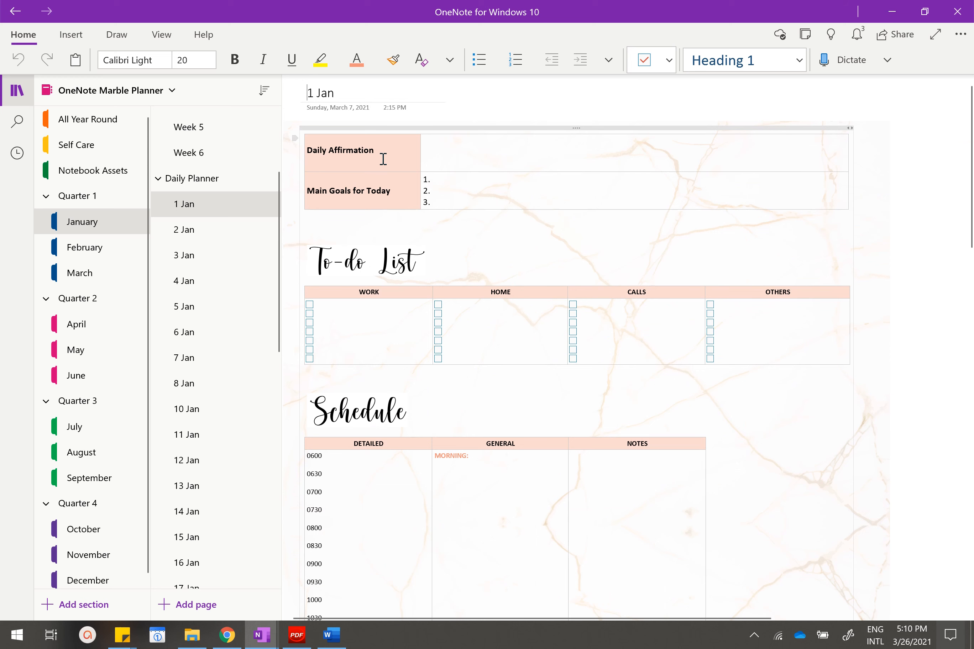
{"action": "scroll", "coordinate": [408, 188], "scroll_direction": "down", "scroll_amount": 2}
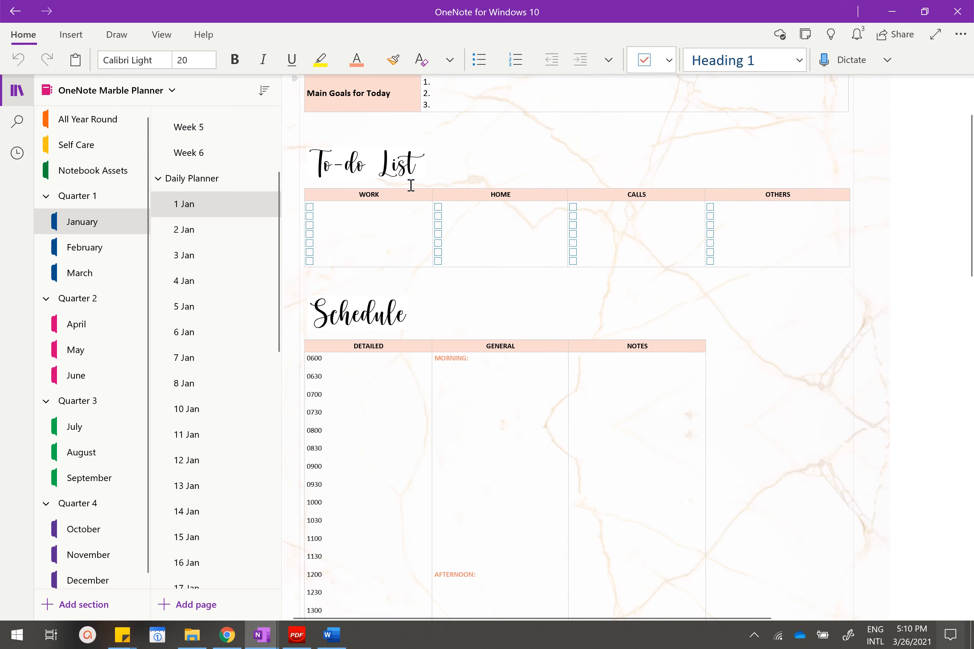
{"action": "scroll", "coordinate": [411, 185], "scroll_direction": "down", "scroll_amount": 4}
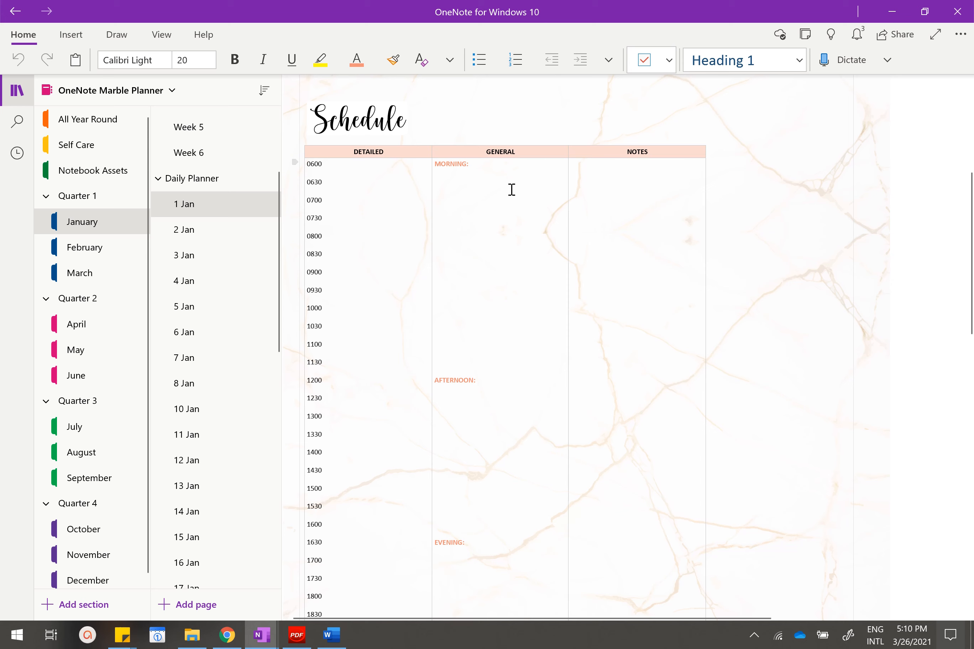
{"action": "scroll", "coordinate": [509, 182], "scroll_direction": "down", "scroll_amount": 2}
{"action": "scroll", "coordinate": [514, 155], "scroll_direction": "up", "scroll_amount": 4}
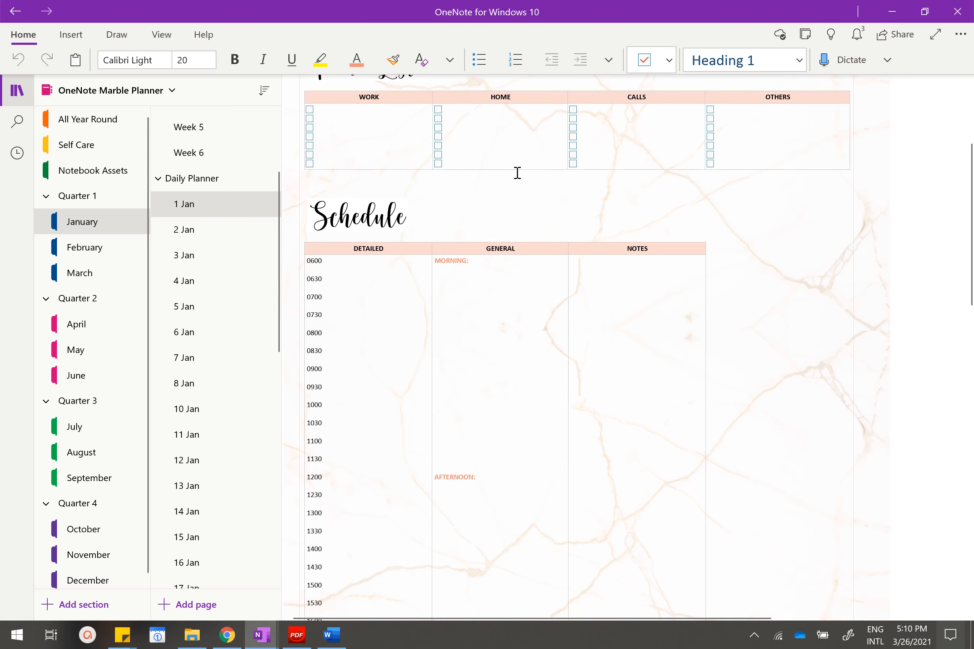
{"action": "scroll", "coordinate": [520, 292], "scroll_direction": "down", "scroll_amount": 2}
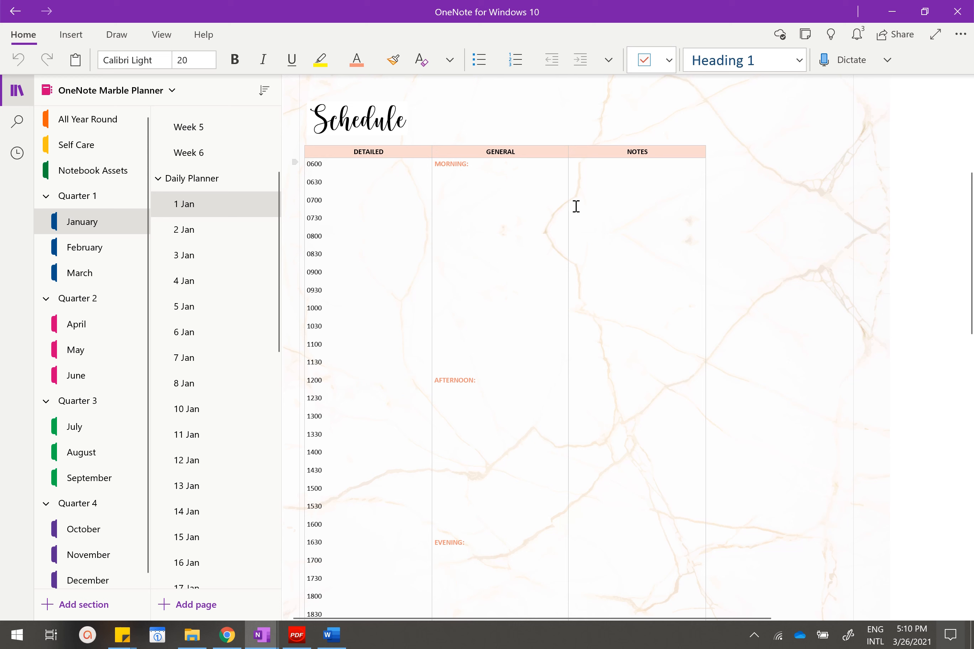
Open the Reflection page and view the question table on its 5 min Exercise subpage.
{"action": "scroll", "coordinate": [193, 234], "scroll_direction": "down", "scroll_amount": 5}
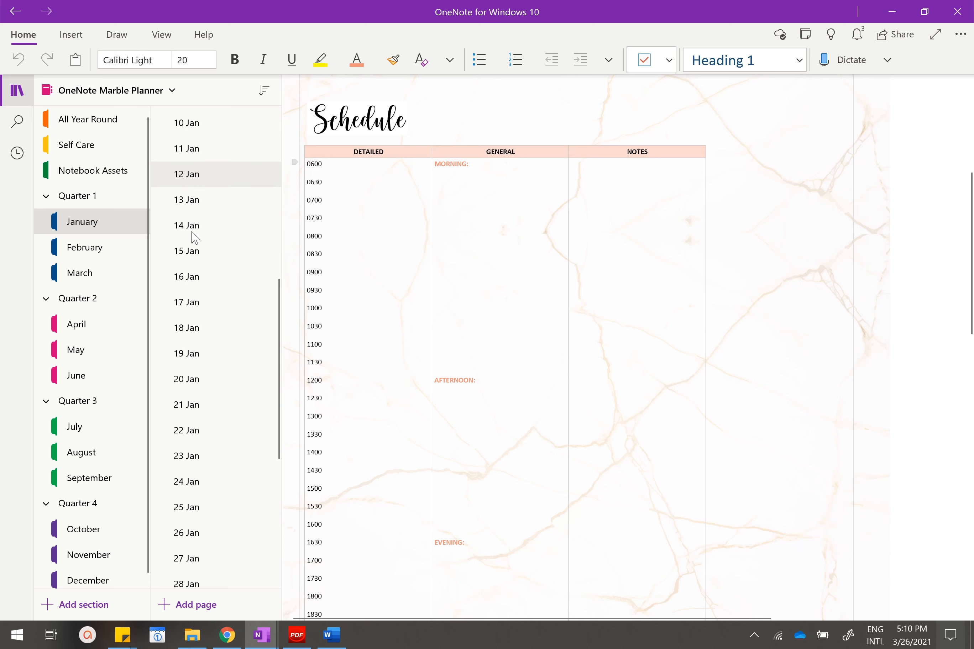
{"action": "scroll", "coordinate": [194, 237], "scroll_direction": "down", "scroll_amount": 5}
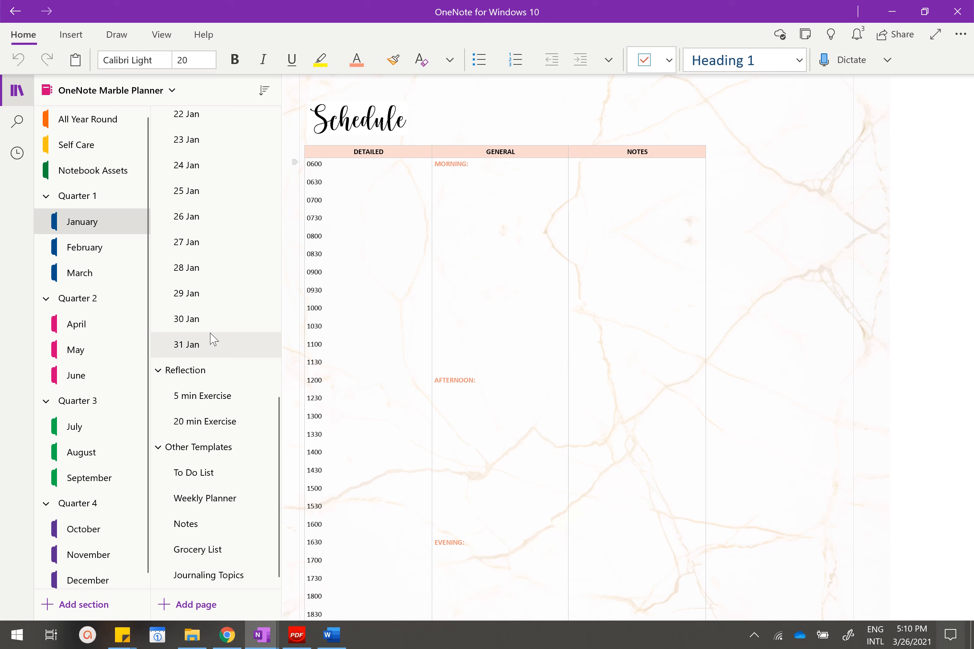
{"action": "left_click", "coordinate": [197, 379]}
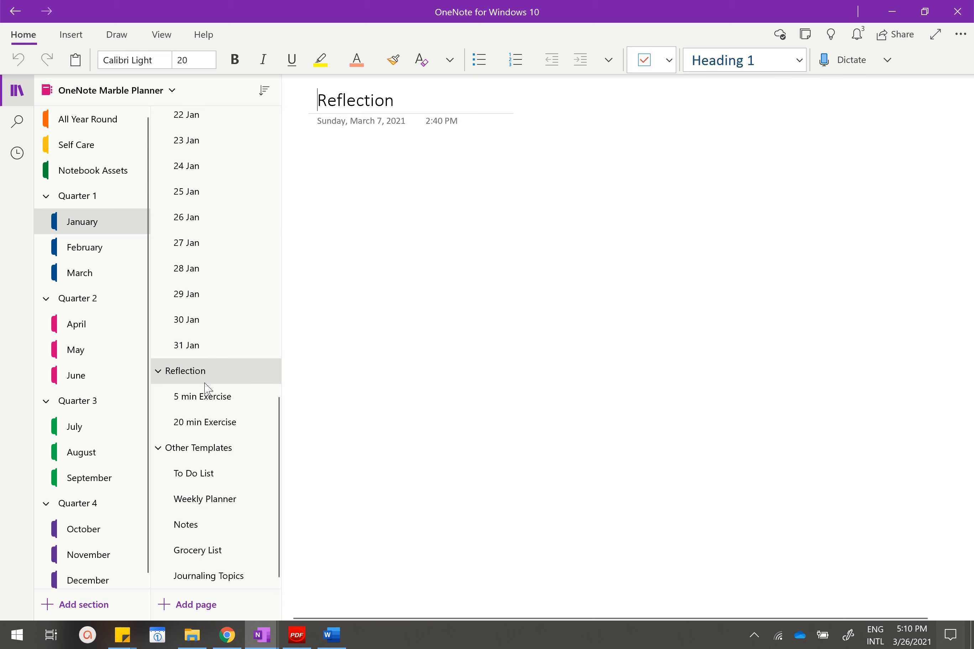
{"action": "left_click", "coordinate": [205, 398]}
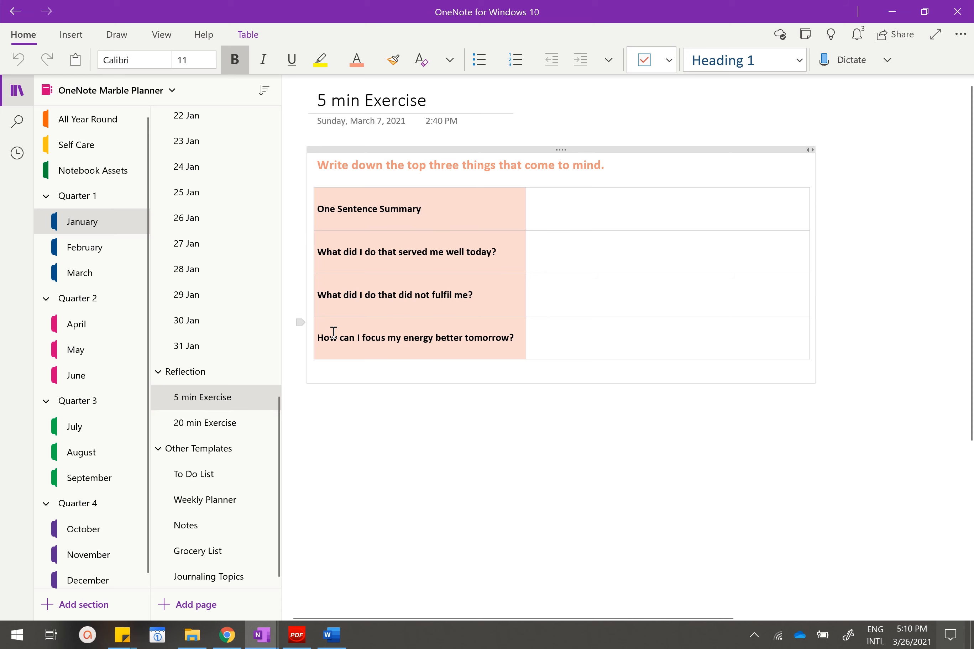
Open the 20 min Exercise page and view its Today, What I did and Journaling areas.
{"action": "left_click", "coordinate": [197, 422]}
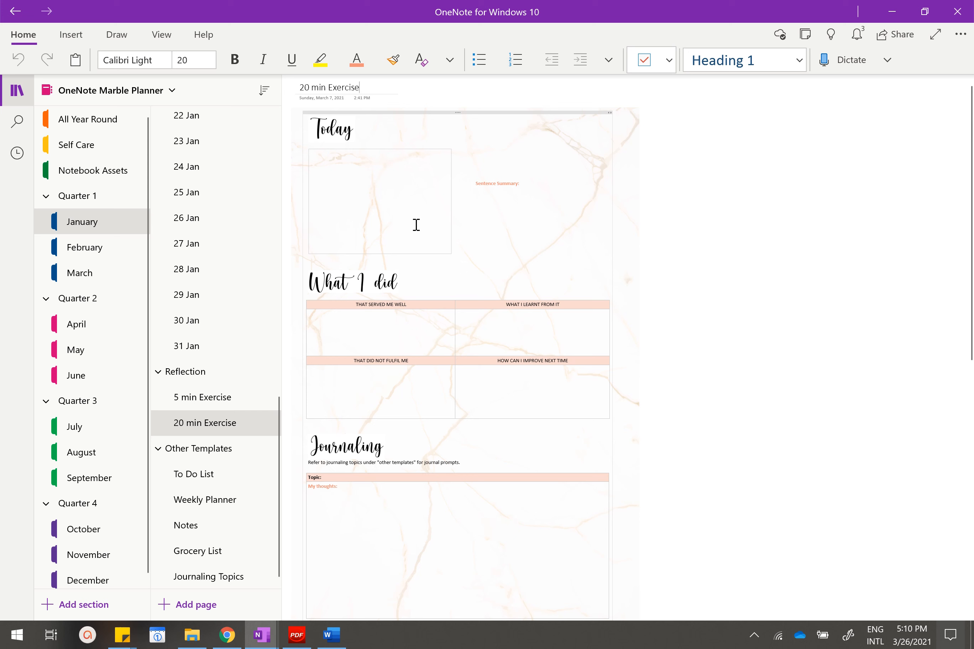
{"action": "left_click", "coordinate": [407, 205]}
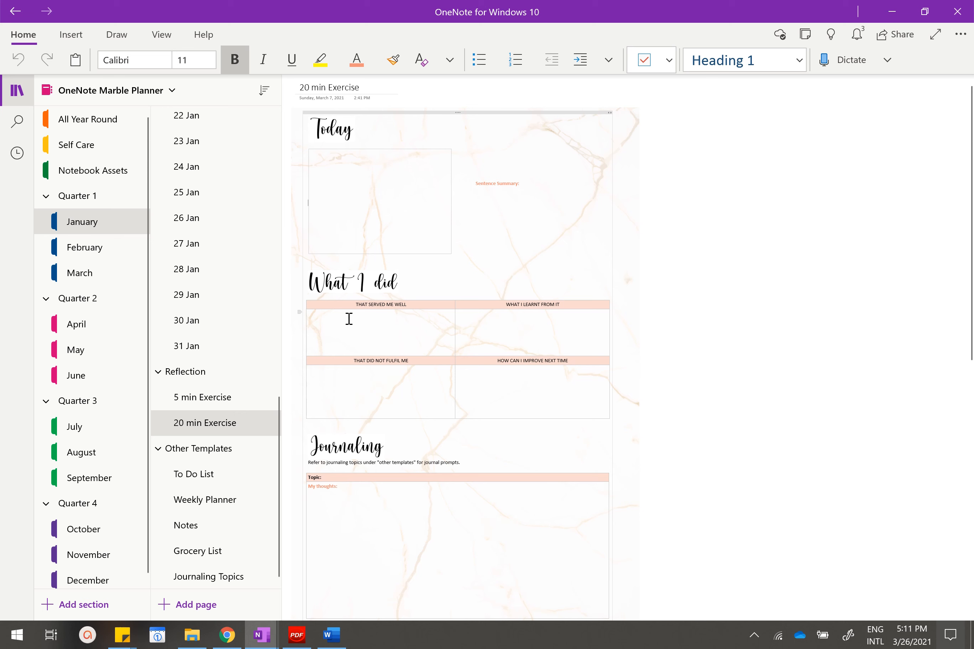
{"action": "scroll", "coordinate": [353, 315], "scroll_direction": "up", "scroll_amount": 3}
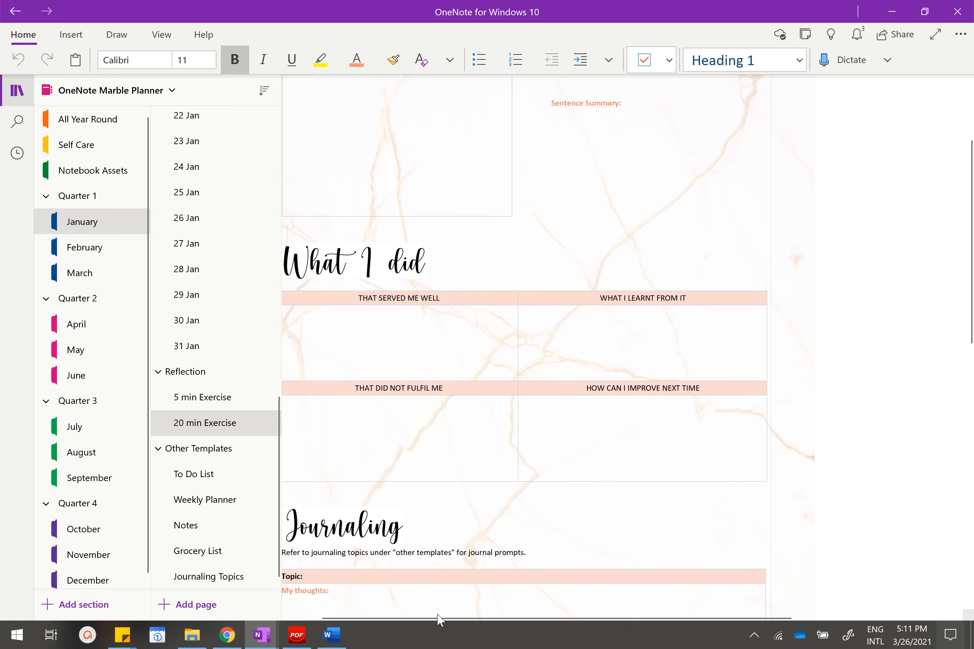
{"action": "left_click_drag", "start_coordinate": [434, 615], "coordinate": [402, 615]}
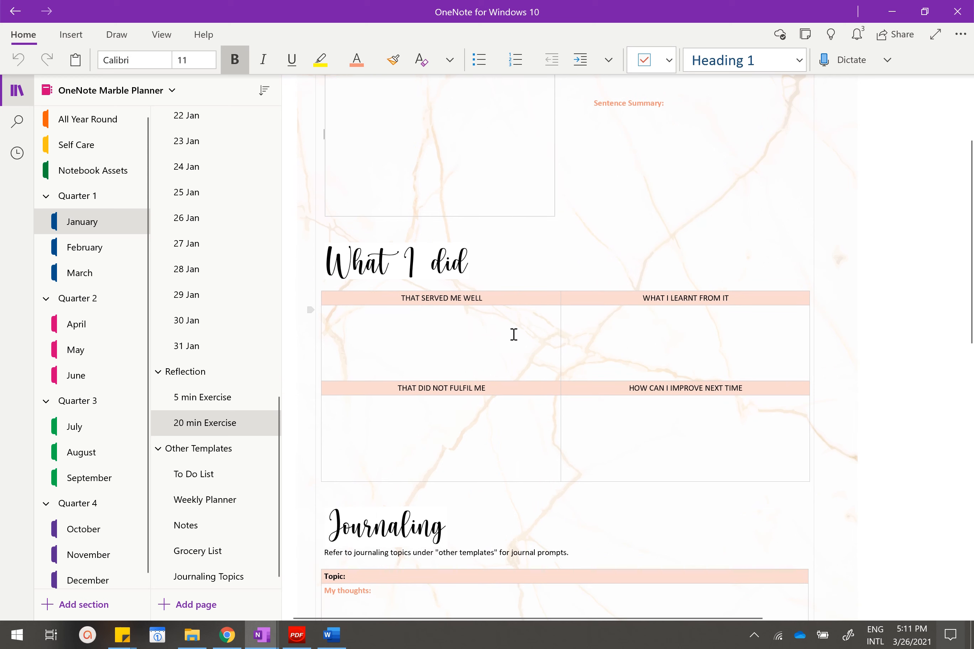
{"action": "scroll", "coordinate": [509, 336], "scroll_direction": "down", "scroll_amount": 5}
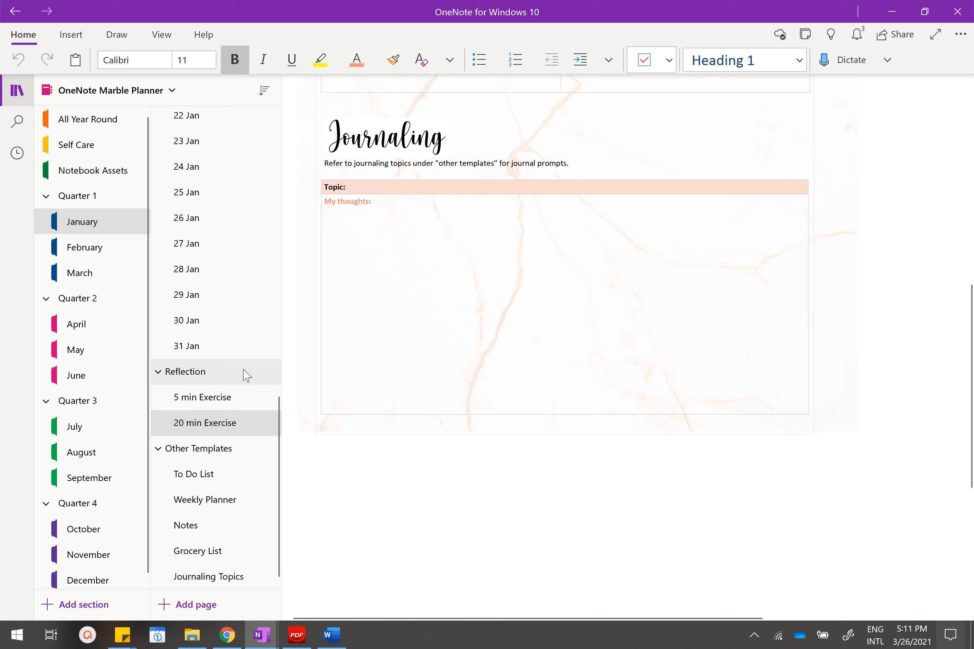
View the Journaling Topics prompts and the table layouts on the To Do List page under Other Templates.
{"action": "scroll", "coordinate": [249, 474], "scroll_direction": "down", "scroll_amount": 1}
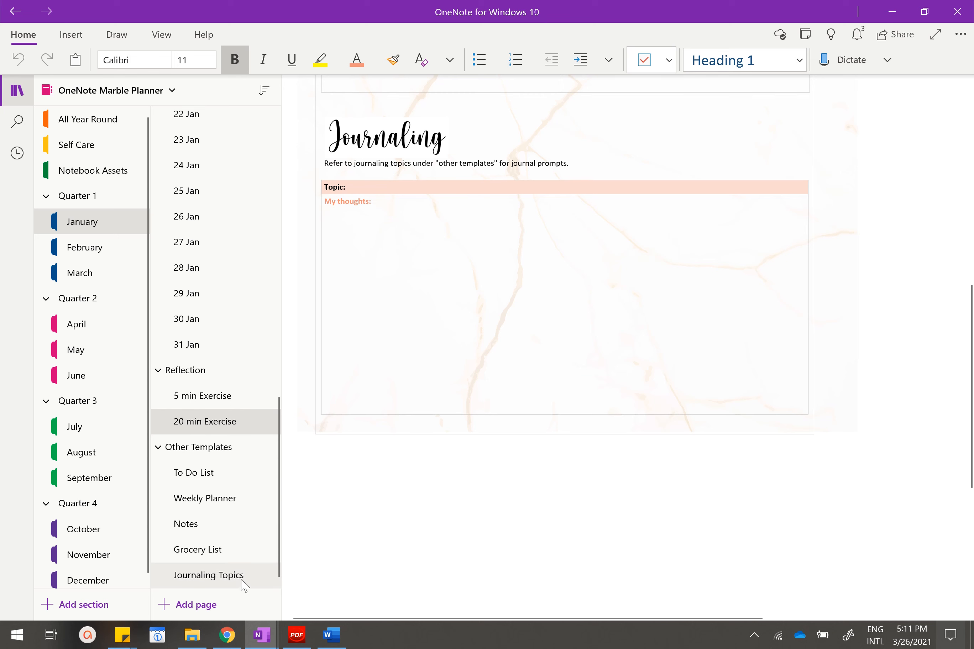
{"action": "left_click", "coordinate": [226, 576]}
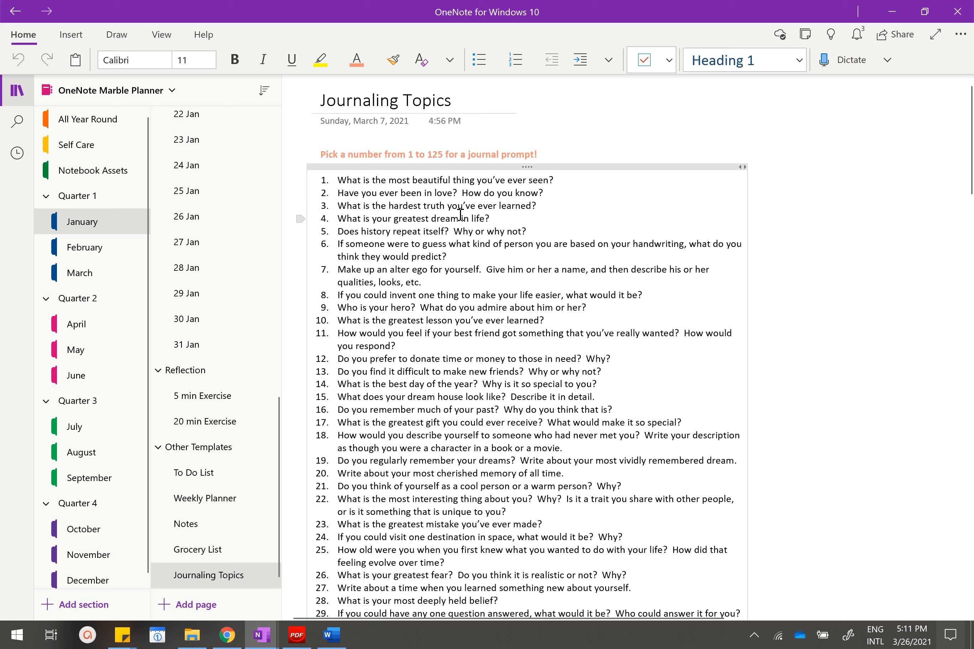
{"action": "left_click", "coordinate": [237, 481]}
{"action": "scroll", "coordinate": [415, 364], "scroll_direction": "down", "scroll_amount": 1}
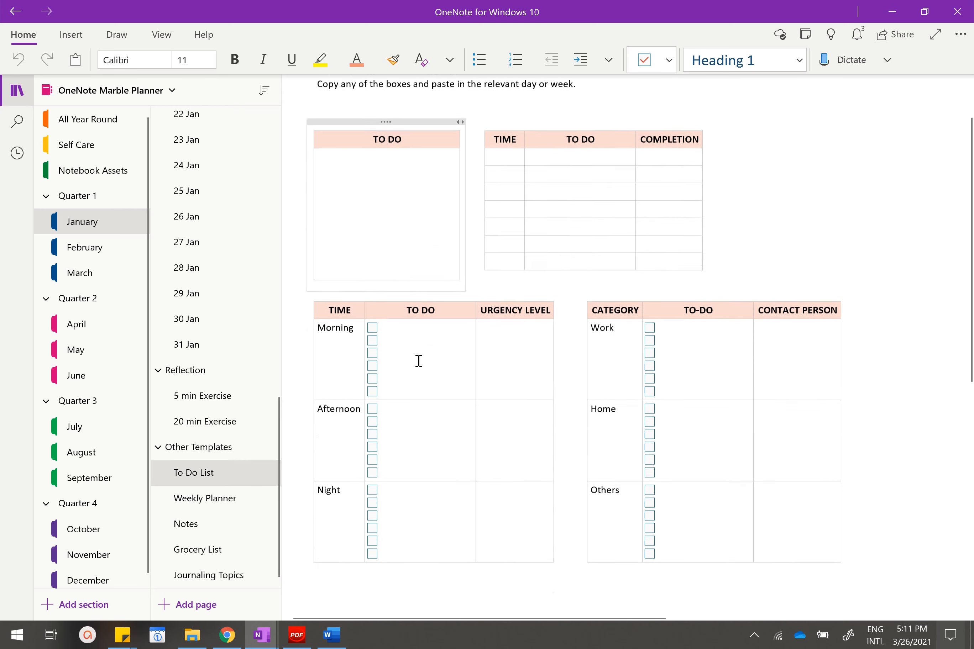
{"action": "scroll", "coordinate": [418, 360], "scroll_direction": "down", "scroll_amount": 1}
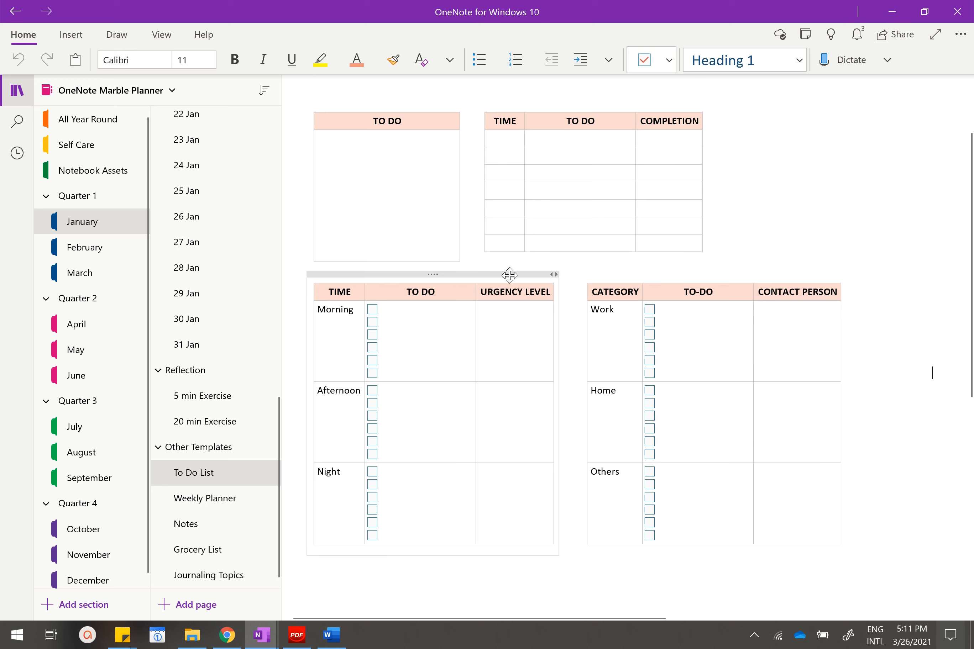
Replace the to-do table on the 1 Jan page with the Time, To Do and Urgency Level table copied from the To Do List template page.
{"action": "left_click", "coordinate": [509, 275]}
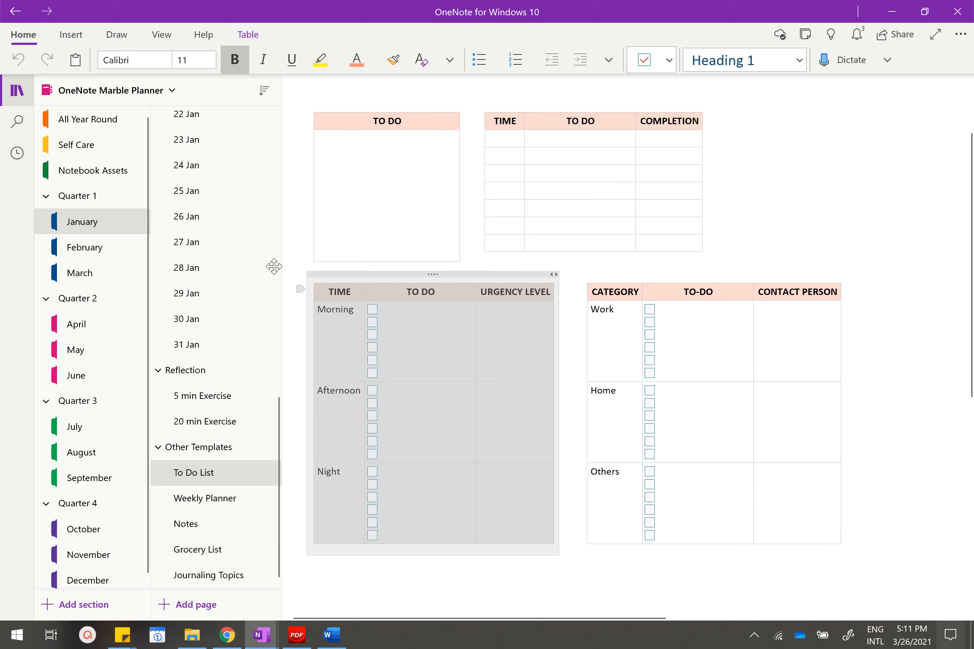
{"action": "scroll", "coordinate": [232, 284], "scroll_direction": "up", "scroll_amount": 12}
{"action": "left_click", "coordinate": [215, 335]}
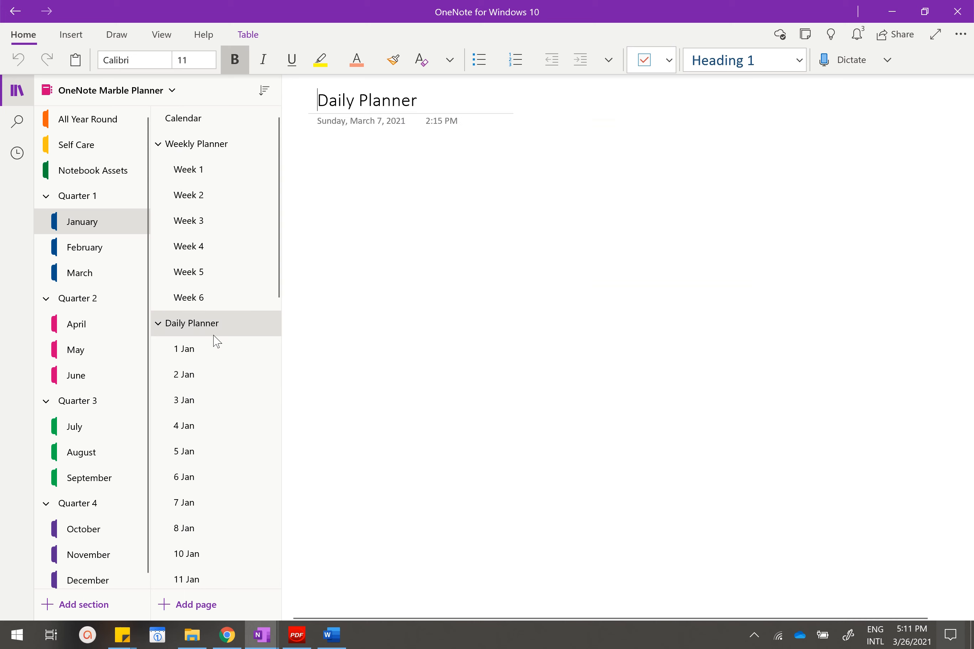
{"action": "left_click", "coordinate": [212, 346]}
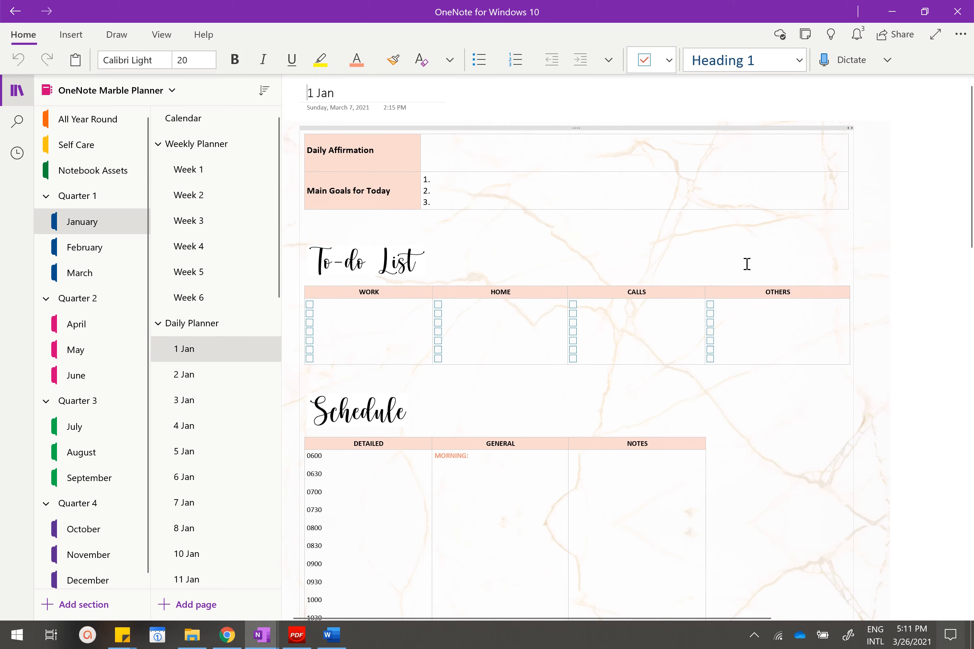
{"action": "scroll", "coordinate": [737, 275], "scroll_direction": "down", "scroll_amount": 6}
{"action": "scroll", "coordinate": [748, 211], "scroll_direction": "up", "scroll_amount": 6}
{"action": "left_click_drag", "start_coordinate": [403, 294], "coordinate": [806, 333]}
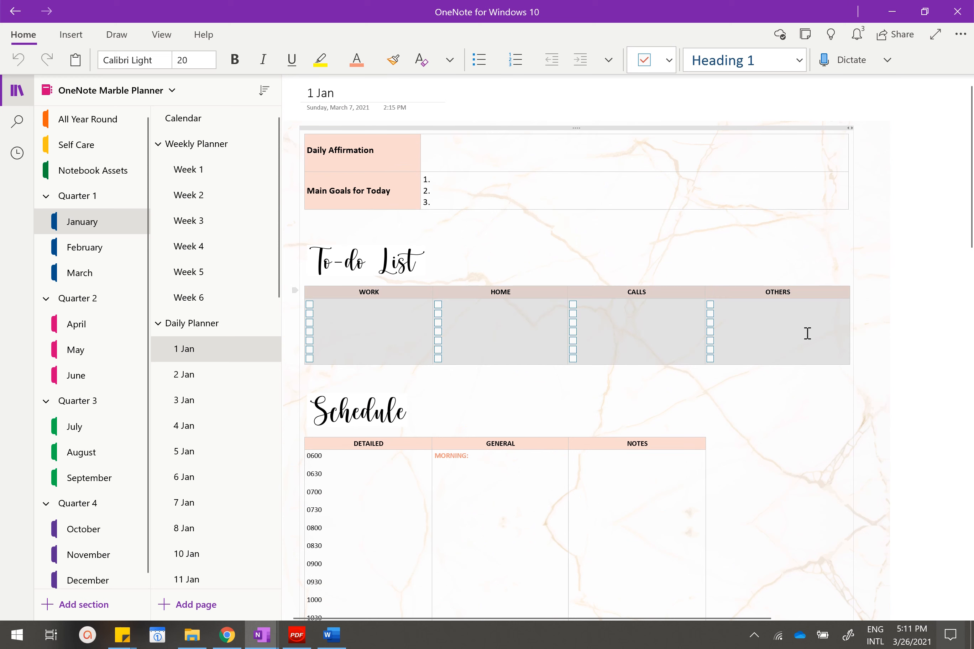
{"action": "key", "text": "Delete"}
{"action": "key", "text": "ctrl+v"}
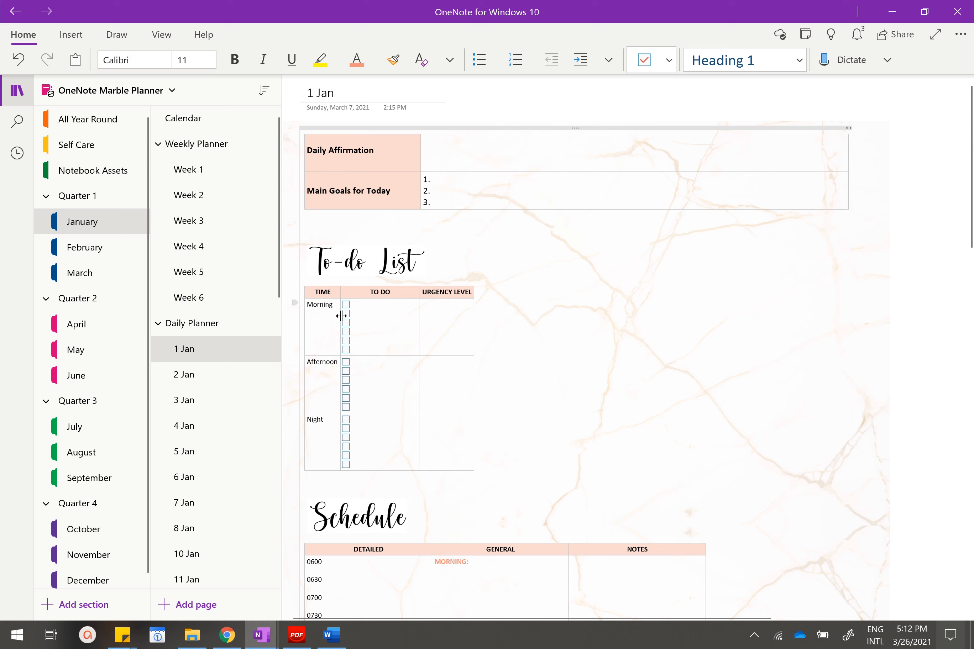
Widen the Time, To Do and Urgency Level columns of the pasted table to about the width of the Schedule table.
{"action": "left_click_drag", "start_coordinate": [341, 316], "coordinate": [407, 312]}
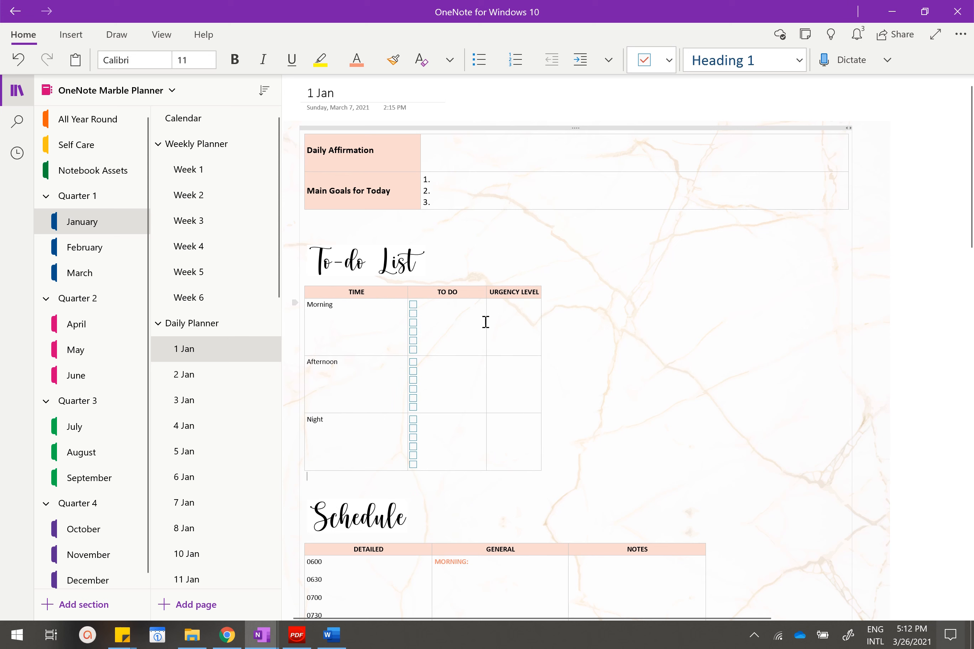
{"action": "left_click_drag", "start_coordinate": [485, 322], "coordinate": [702, 314]}
{"action": "left_click", "coordinate": [742, 333]}
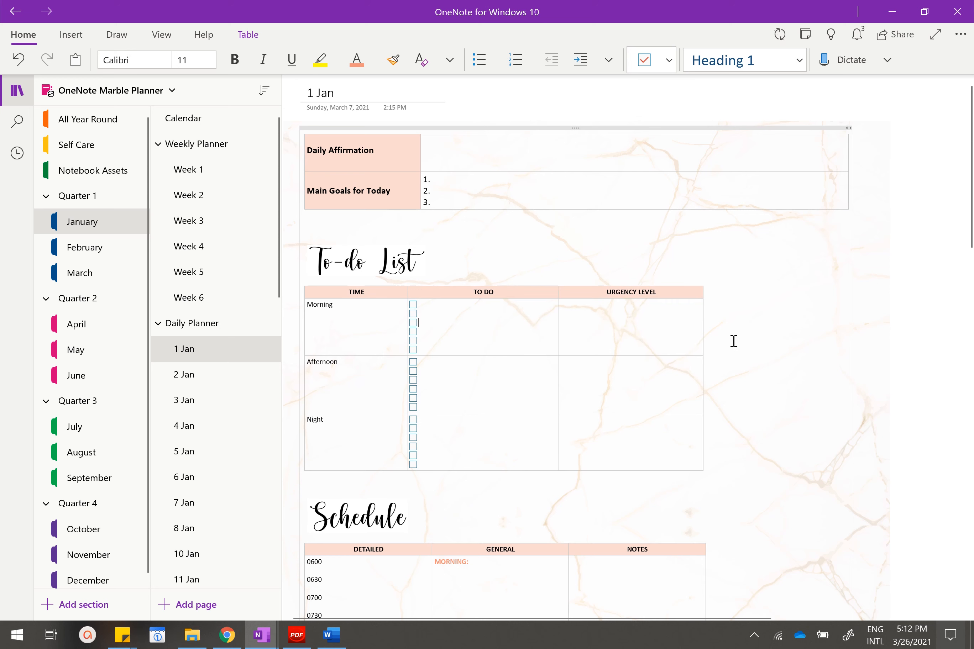
Undo the column resizing and the table replacement on the 1 Jan page, and deselect the Work, Home, Calls and Others table.
{"action": "key", "text": "ctrl+z"}
{"action": "key", "text": "ctrl+z"}
{"action": "key", "text": "ctrl+z"}
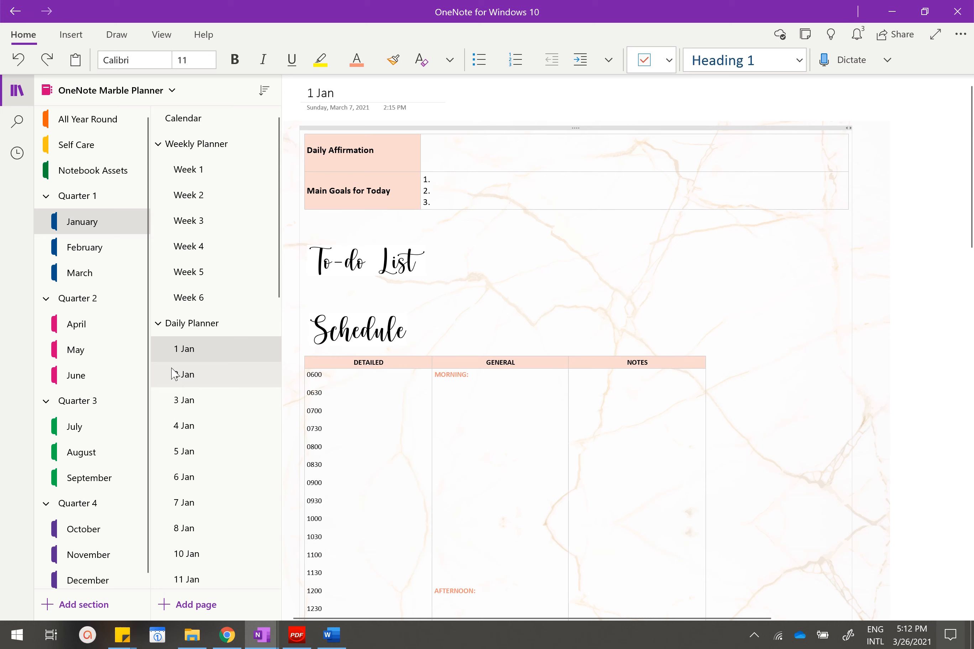
{"action": "left_click", "coordinate": [185, 348]}
{"action": "scroll", "coordinate": [233, 317], "scroll_direction": "down", "scroll_amount": 8}
{"action": "scroll", "coordinate": [233, 322], "scroll_direction": "down", "scroll_amount": 6}
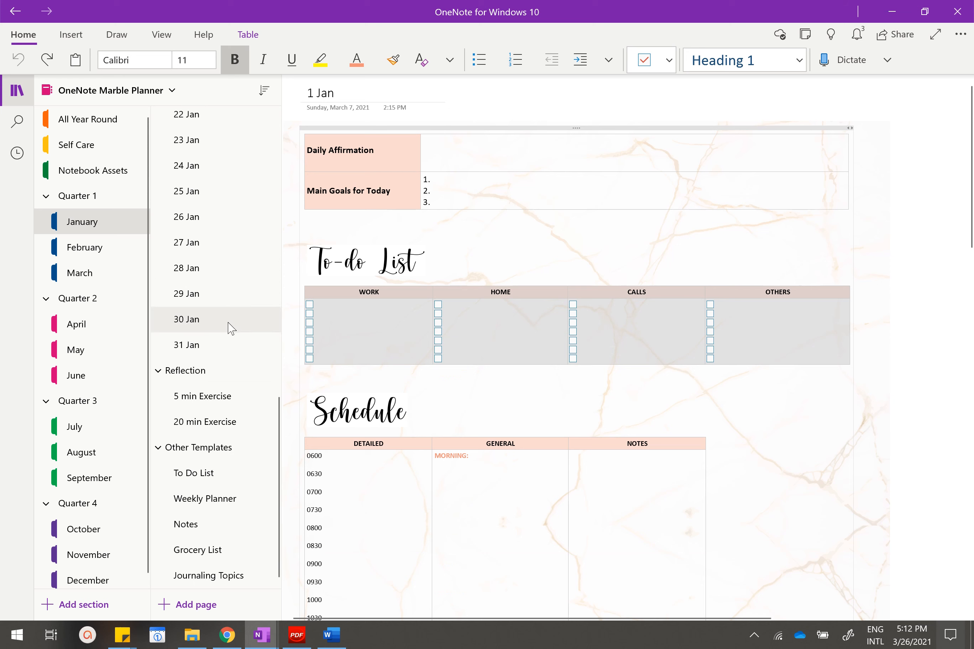
{"action": "left_click", "coordinate": [363, 342]}
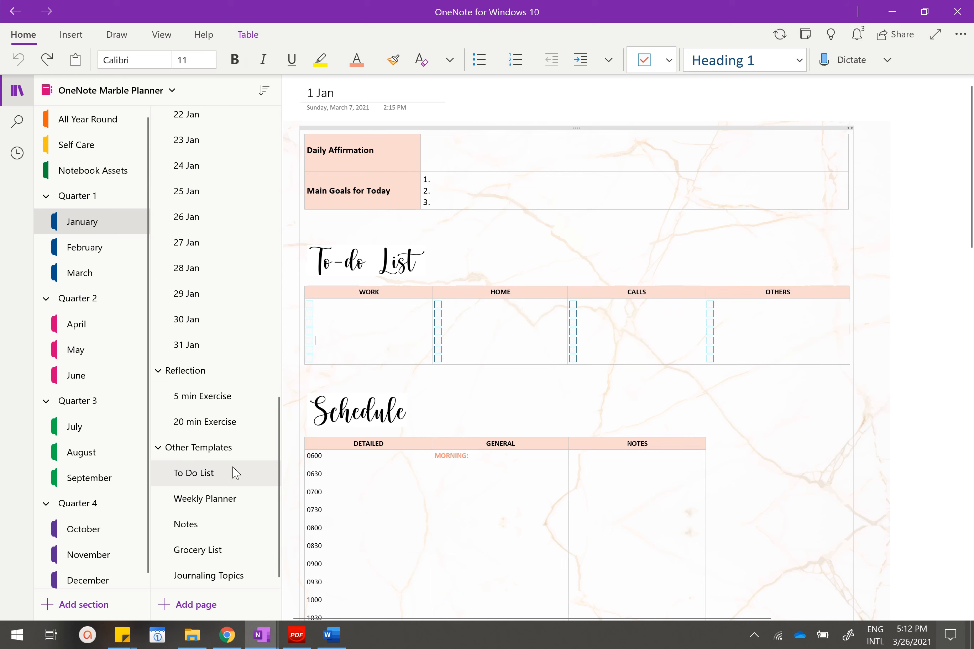
Look through the weekly table layouts on the Weekly Planner page under Other Templates.
{"action": "left_click", "coordinate": [227, 498]}
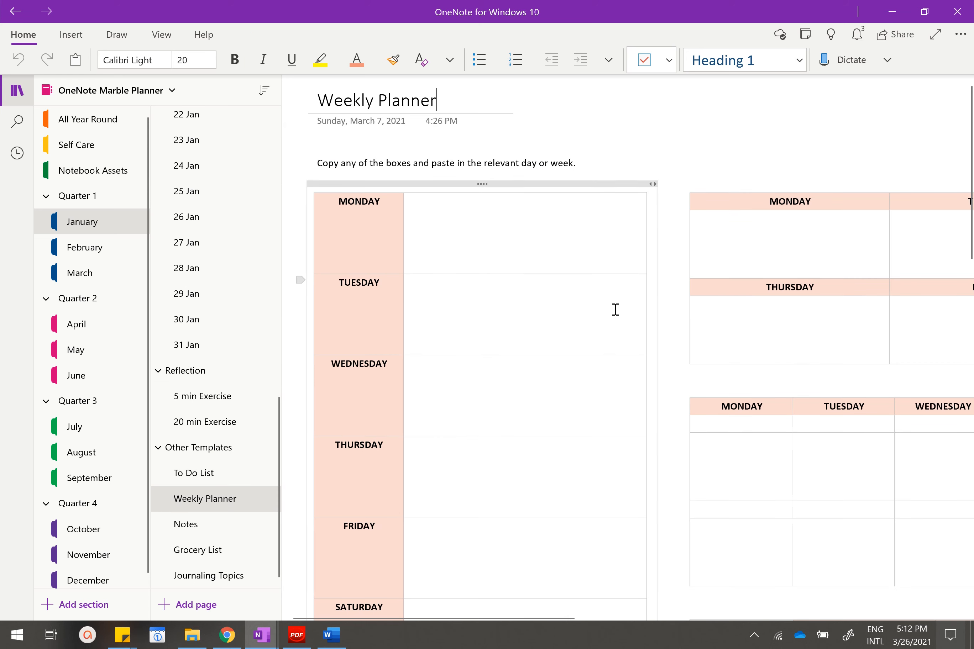
{"action": "scroll", "coordinate": [550, 256], "scroll_direction": "down", "scroll_amount": 2}
{"action": "scroll", "coordinate": [678, 303], "scroll_direction": "down", "scroll_amount": 2}
{"action": "scroll", "coordinate": [684, 301], "scroll_direction": "up", "scroll_amount": 2}
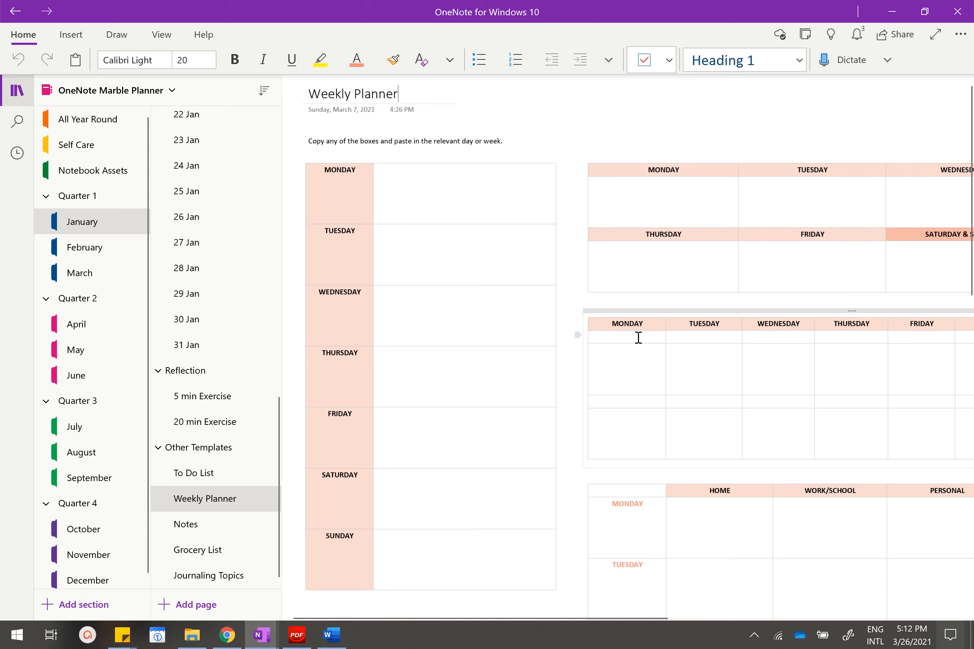
Examine the table layouts on the Notes and Grocery List pages under Other Templates.
{"action": "left_click", "coordinate": [201, 523]}
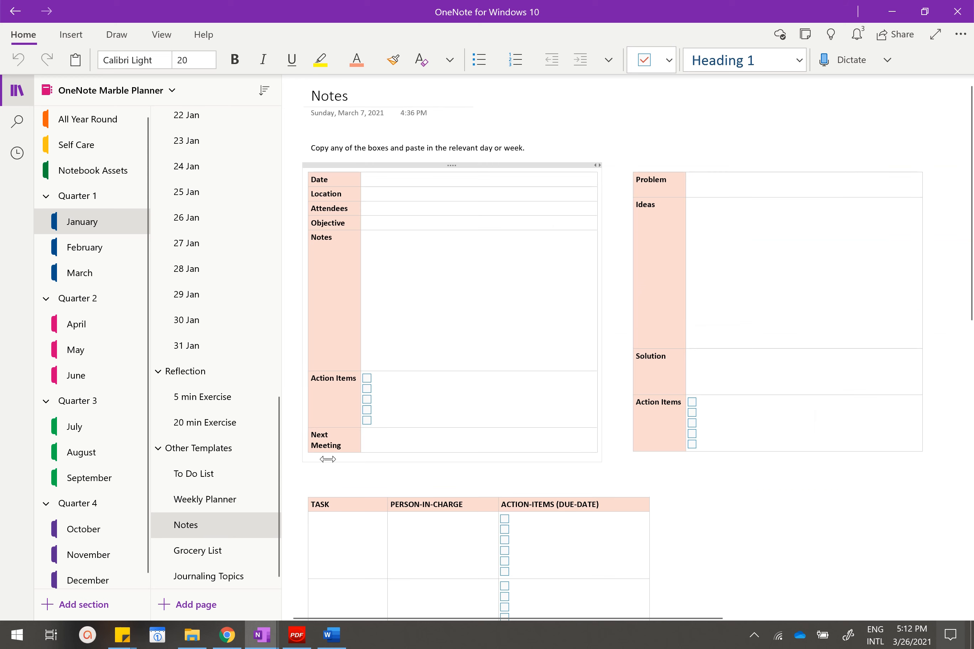
{"action": "scroll", "coordinate": [502, 343], "scroll_direction": "down", "scroll_amount": 4}
{"action": "scroll", "coordinate": [546, 308], "scroll_direction": "up", "scroll_amount": 4}
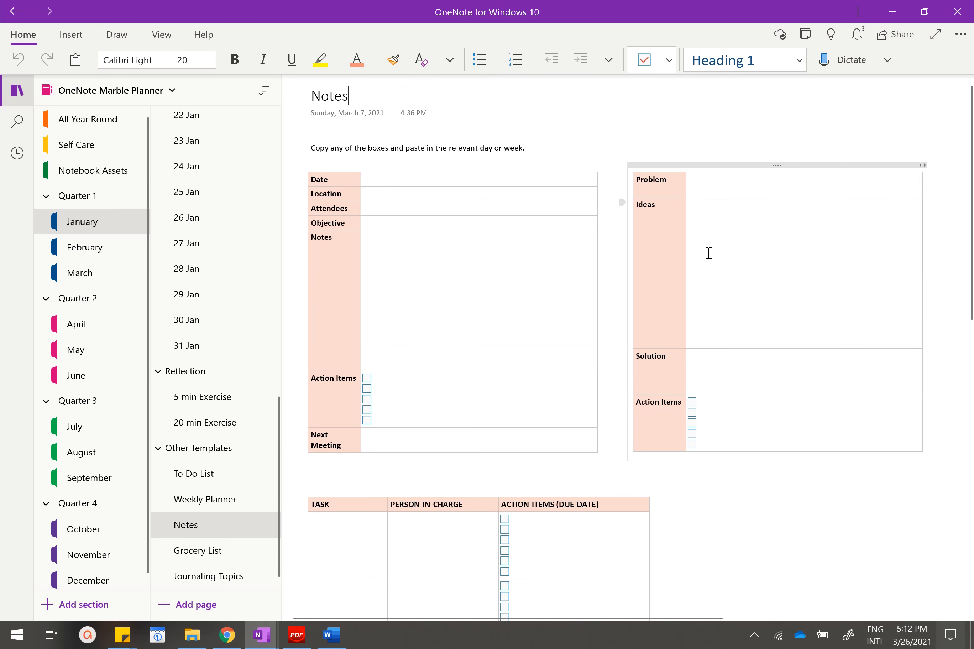
{"action": "scroll", "coordinate": [558, 460], "scroll_direction": "down", "scroll_amount": 4}
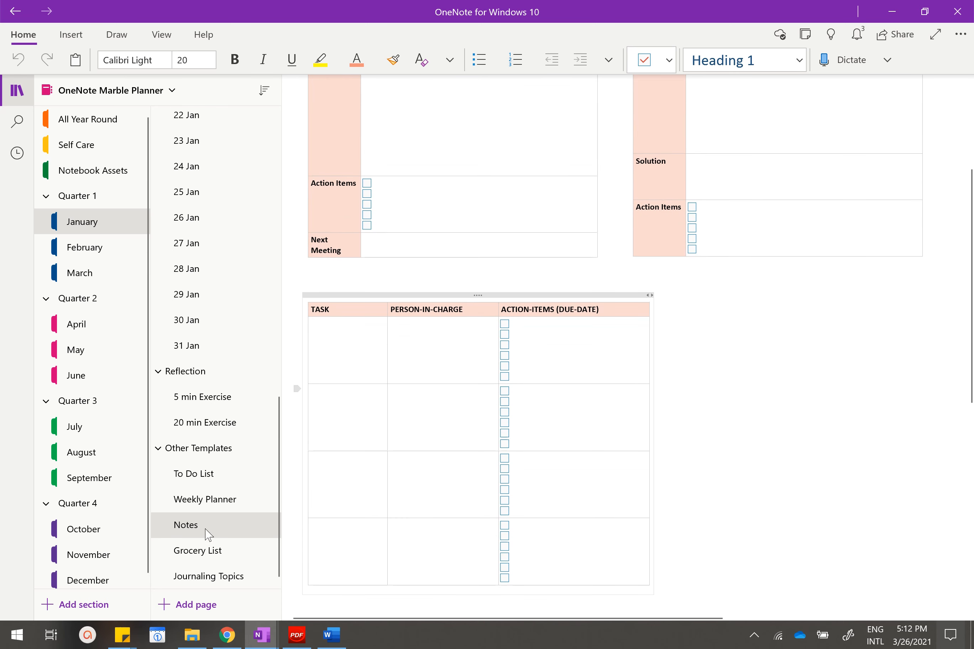
{"action": "left_click", "coordinate": [203, 554]}
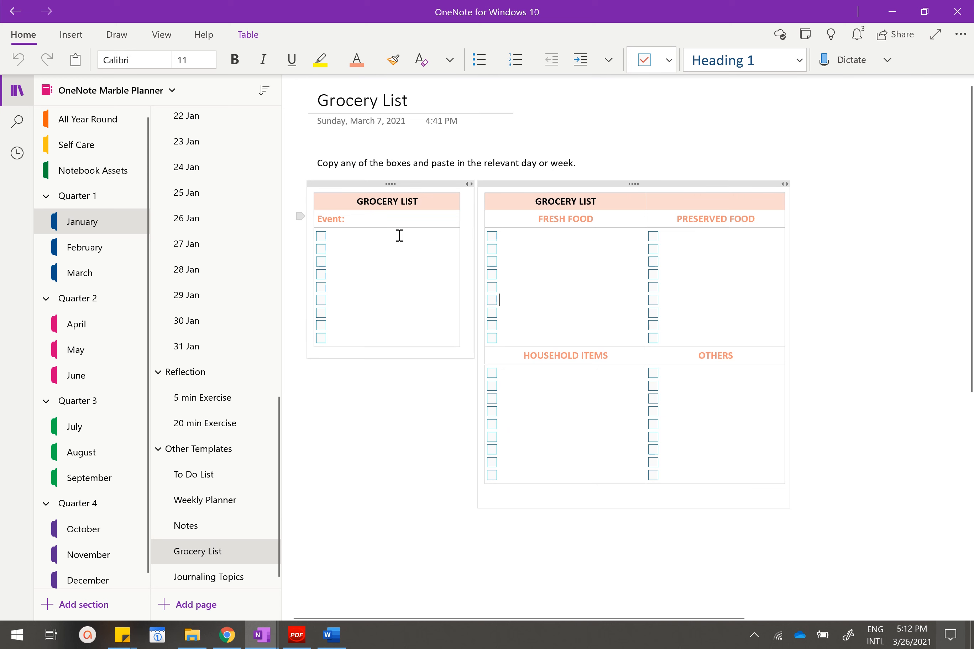
{"action": "scroll", "coordinate": [104, 330], "scroll_direction": "down", "scroll_amount": 1}
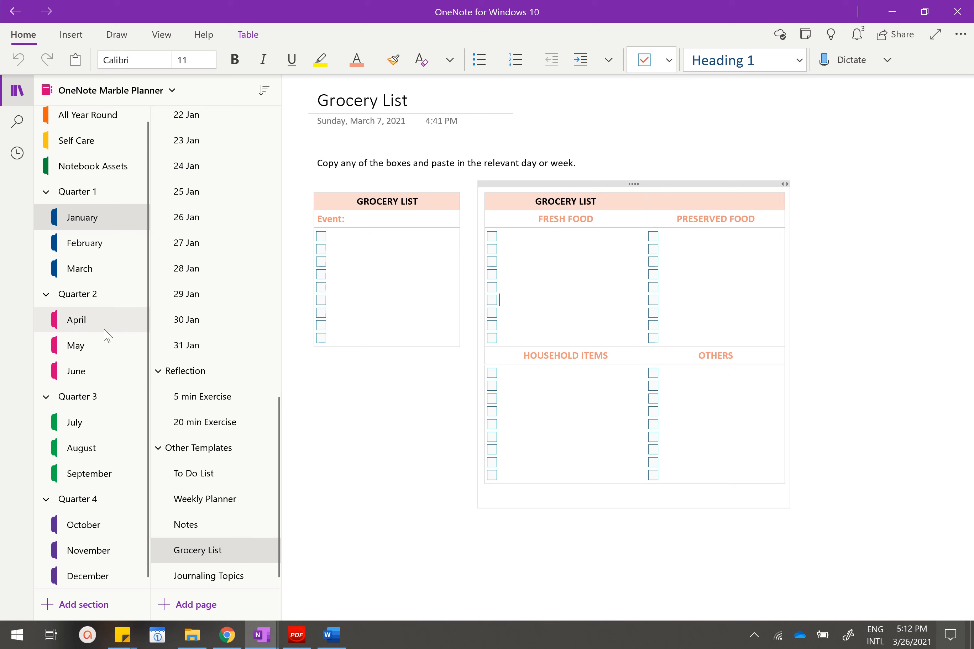
{"action": "scroll", "coordinate": [191, 319], "scroll_direction": "up", "scroll_amount": 15}
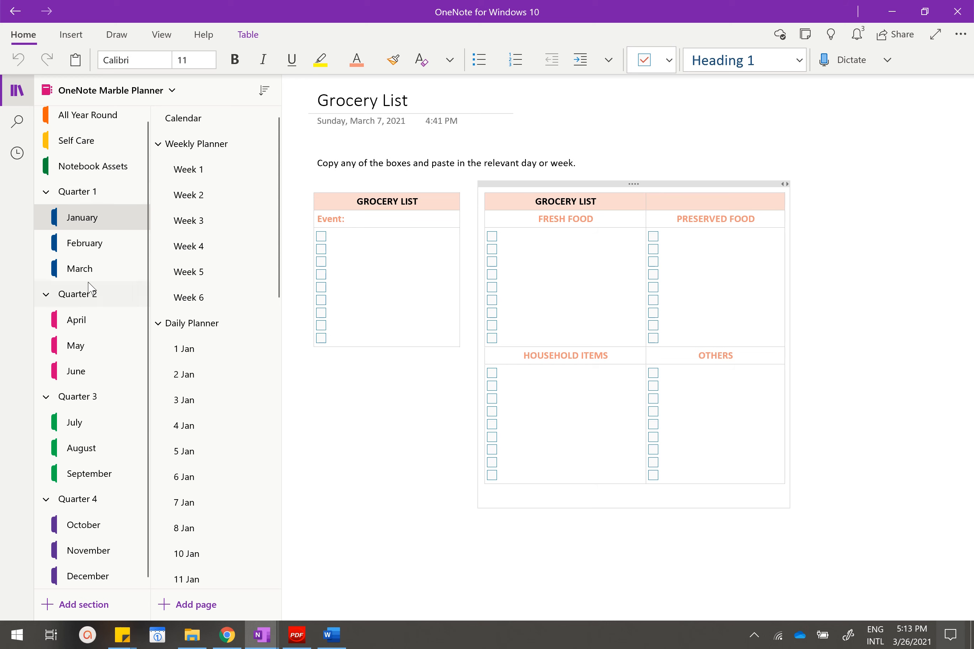
View the Stickers and Marble Background pages in the Notebook Assets section.
{"action": "left_click", "coordinate": [106, 144]}
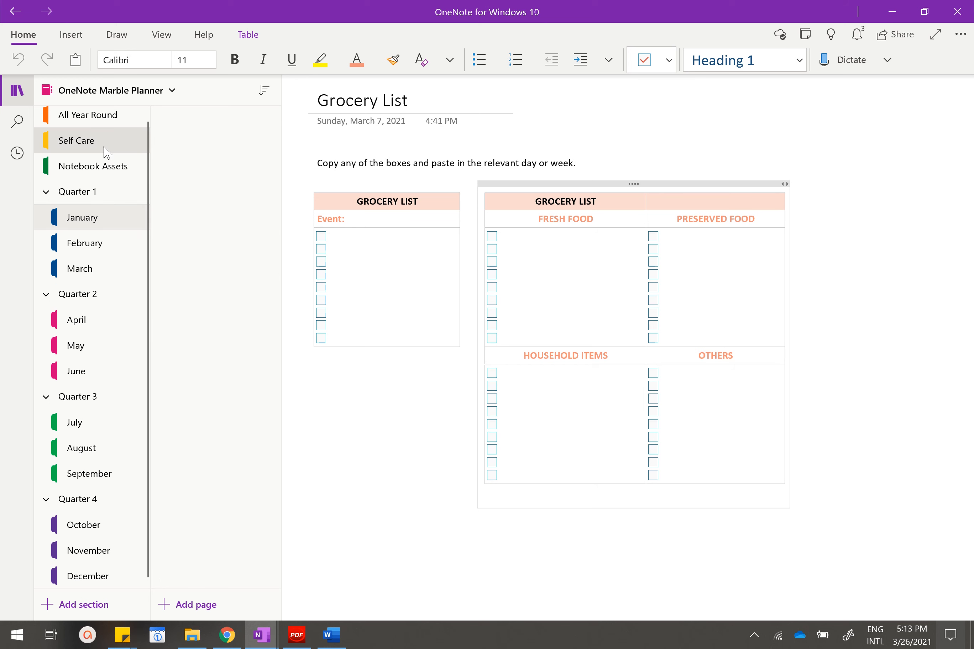
{"action": "left_click", "coordinate": [104, 166]}
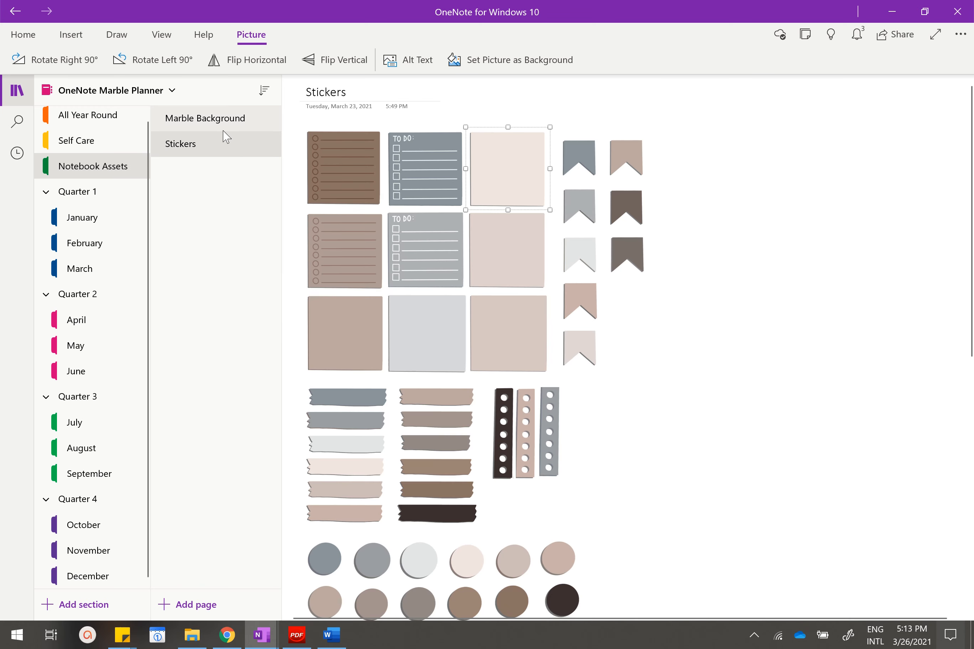
{"action": "left_click", "coordinate": [230, 132]}
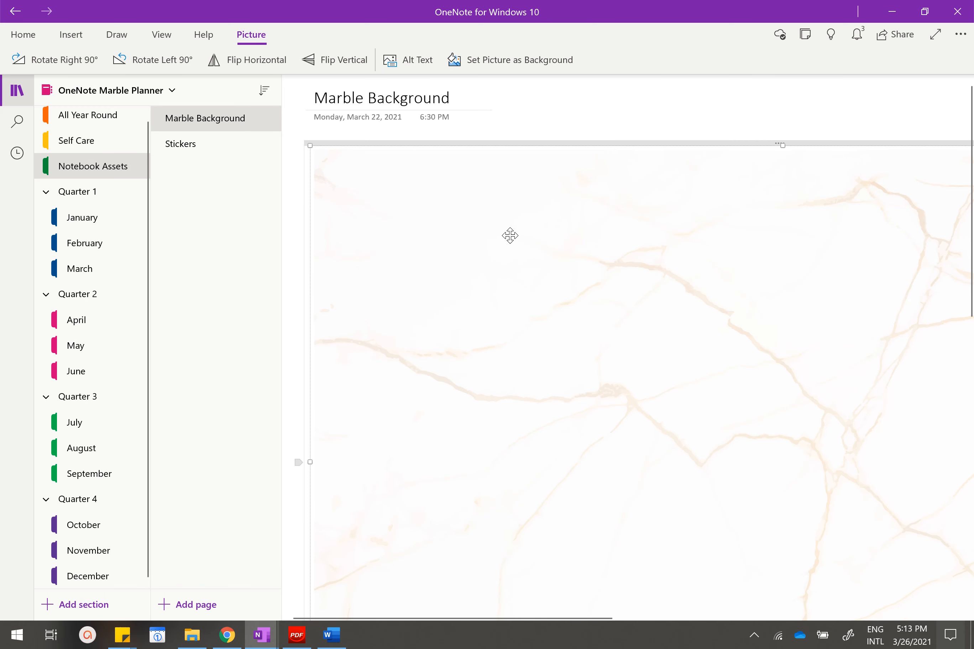
{"action": "scroll", "coordinate": [458, 235], "scroll_direction": "down", "scroll_amount": 2}
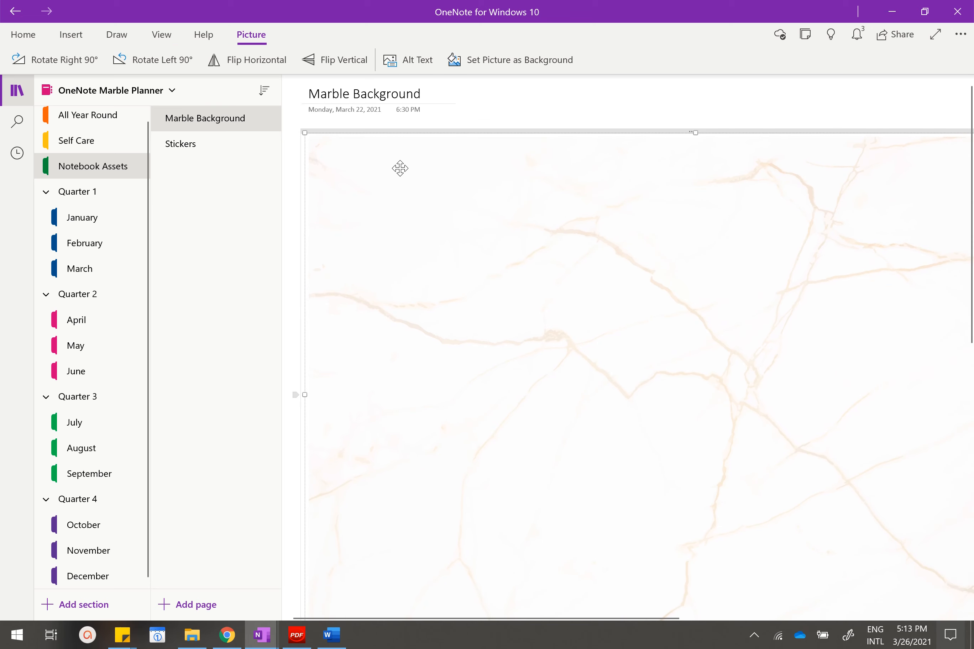
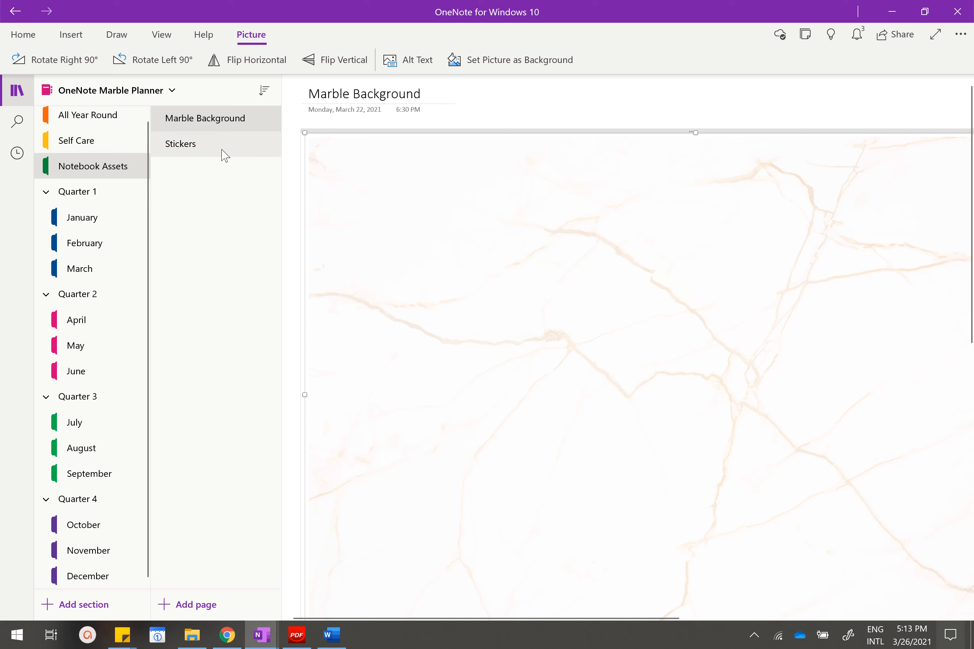
Switch to the OneNote Aesthetic Tutorial notebook and look over the This Week's Focus page in the FREEBIE section.
{"action": "left_click", "coordinate": [126, 90]}
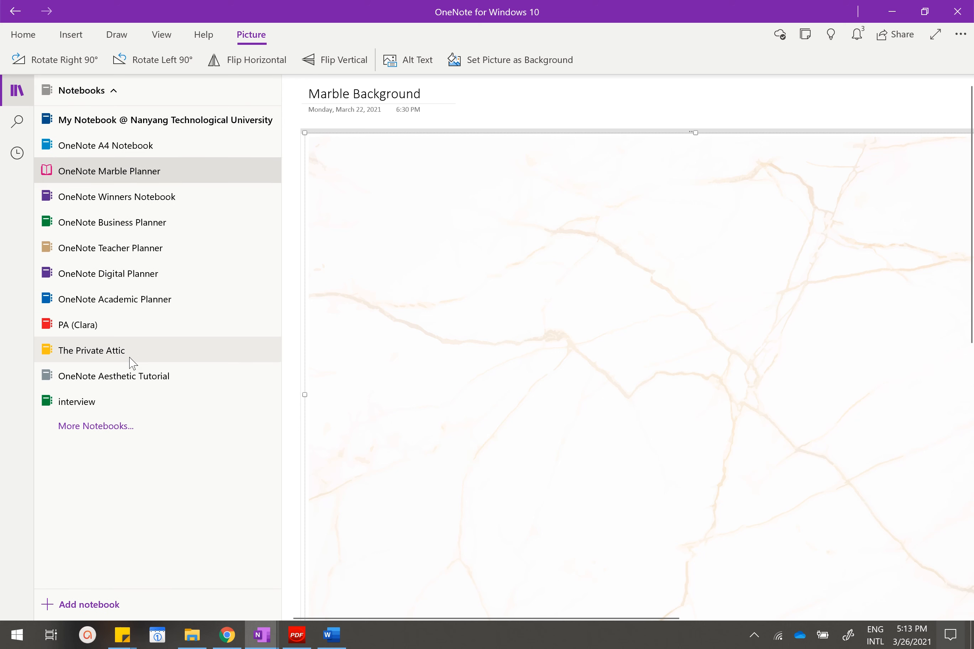
{"action": "left_click", "coordinate": [134, 374]}
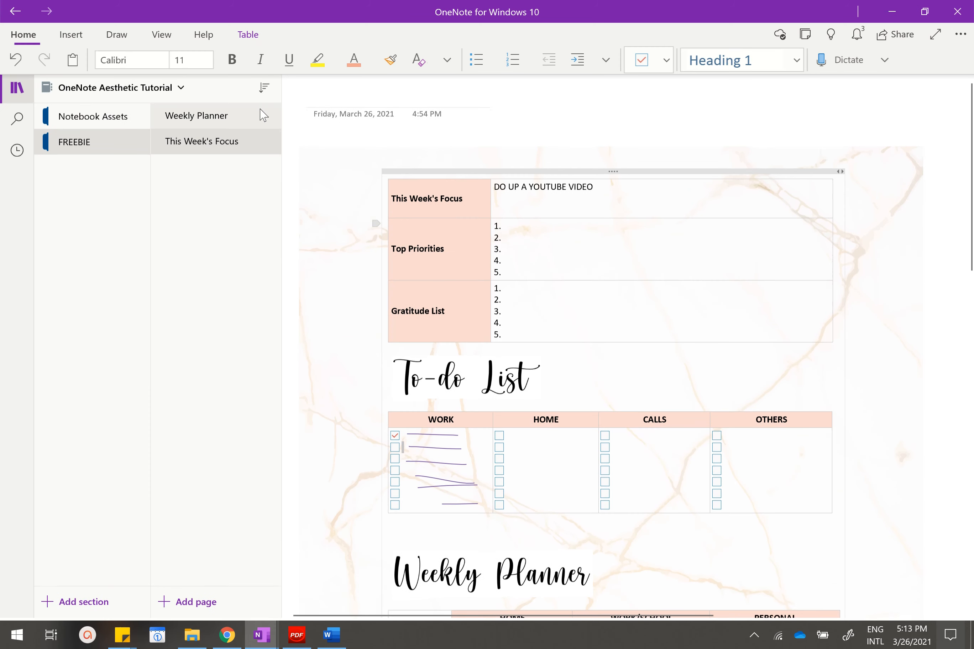
{"action": "scroll", "coordinate": [527, 199], "scroll_direction": "down", "scroll_amount": 3}
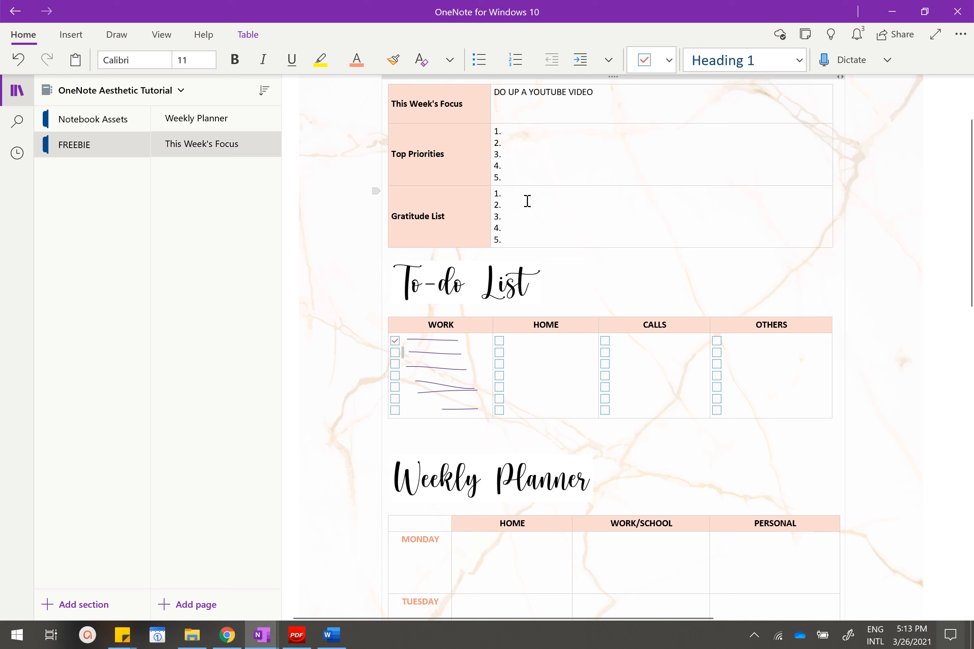
{"action": "scroll", "coordinate": [527, 201], "scroll_direction": "up", "scroll_amount": 3}
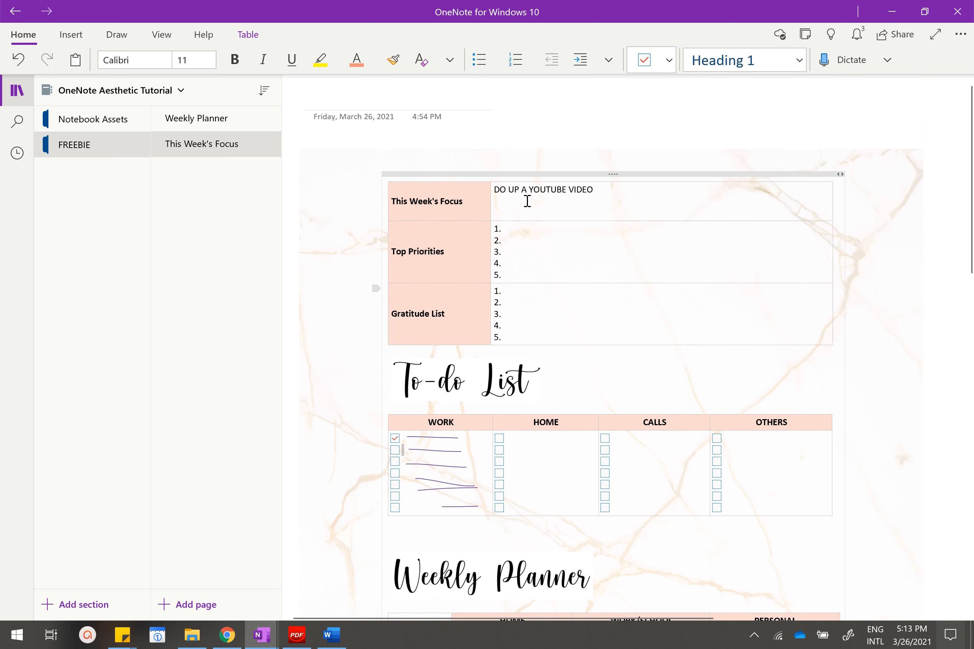